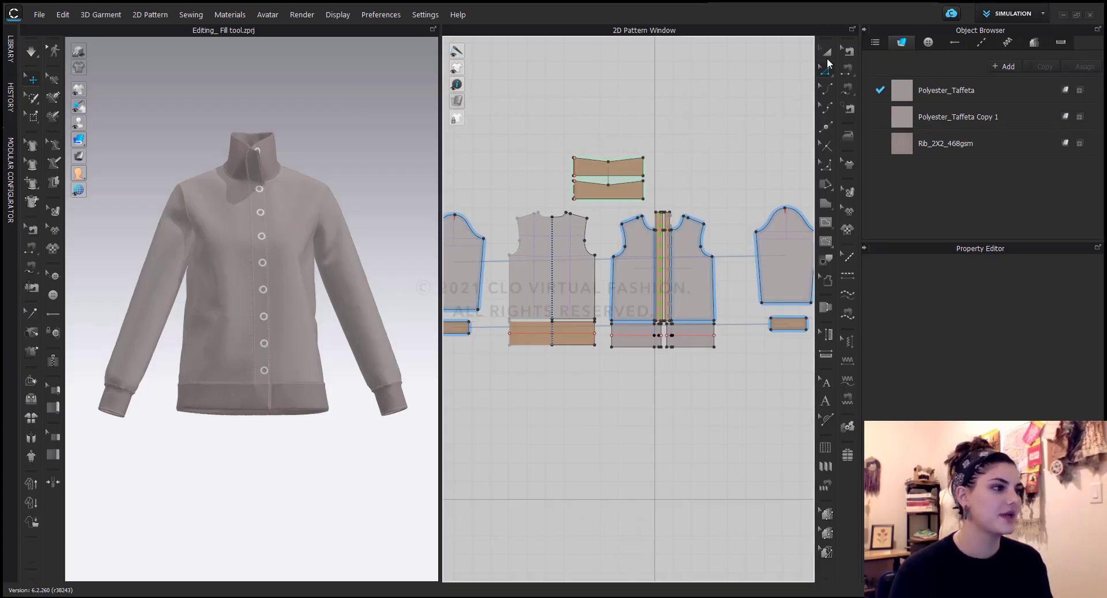
{"action": "left_click", "coordinate": [829, 53]}
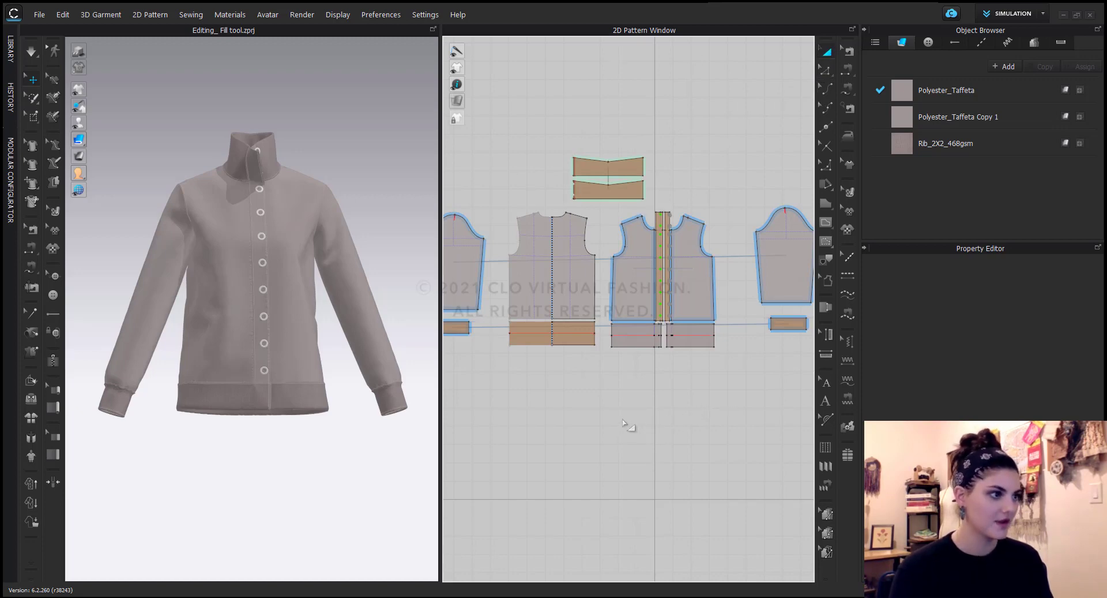
{"action": "scroll", "coordinate": [626, 426], "scroll_direction": "down", "scroll_amount": 3}
{"action": "scroll", "coordinate": [627, 420], "scroll_direction": "up", "scroll_amount": 1}
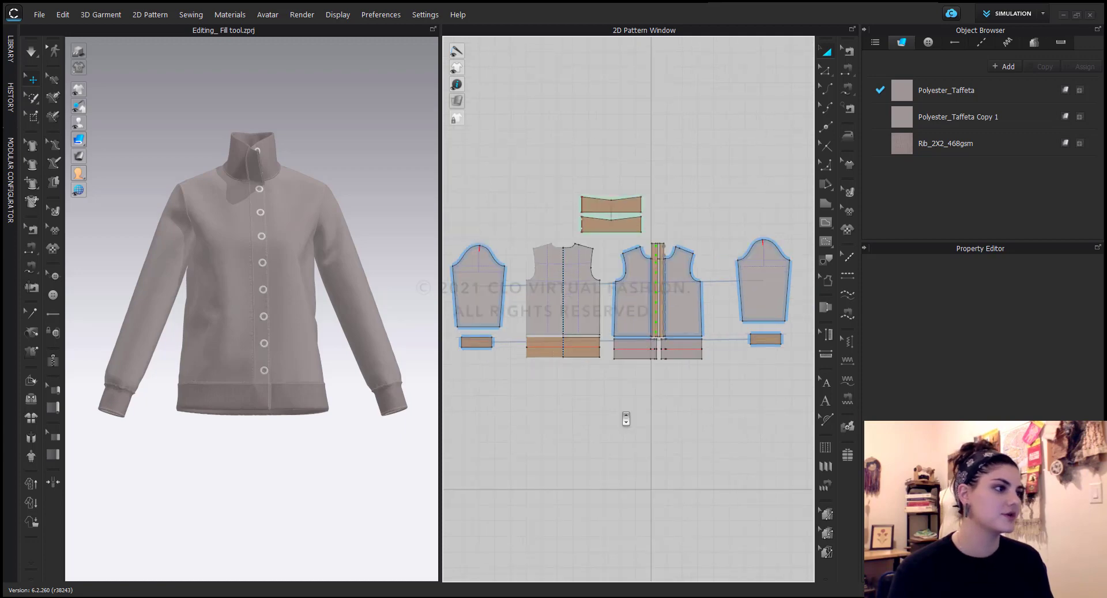
{"action": "middle_click_drag", "start_coordinate": [626, 419], "coordinate": [627, 398]}
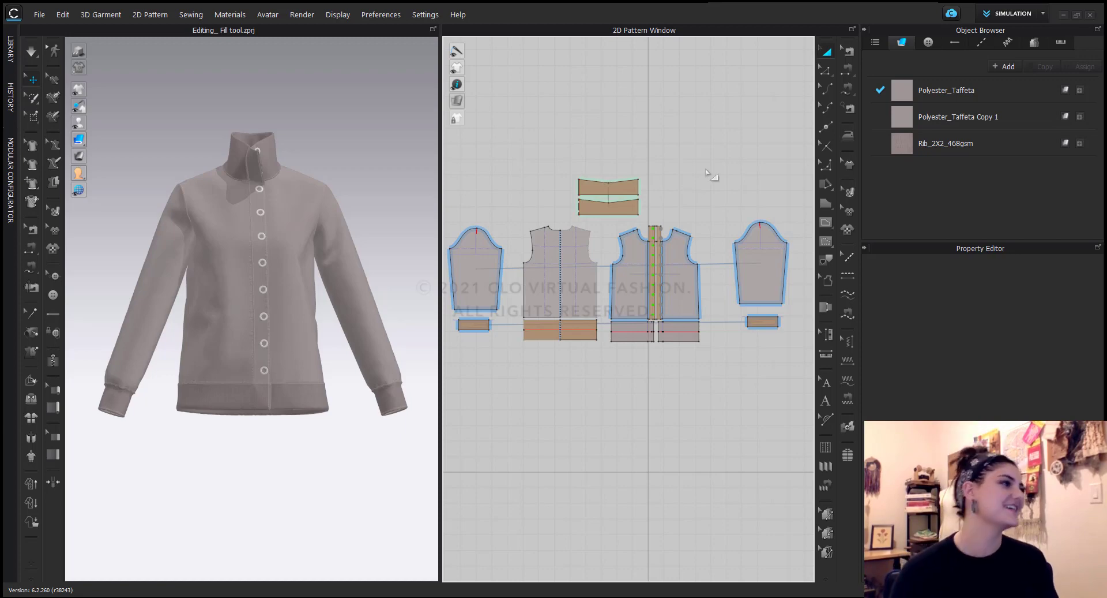
Set up Offset as Internal Line on the bottom edges of the front and back body patterns, with 12 offsets.
{"action": "left_click", "coordinate": [826, 72]}
{"action": "scroll", "coordinate": [634, 320], "scroll_direction": "up", "scroll_amount": 3}
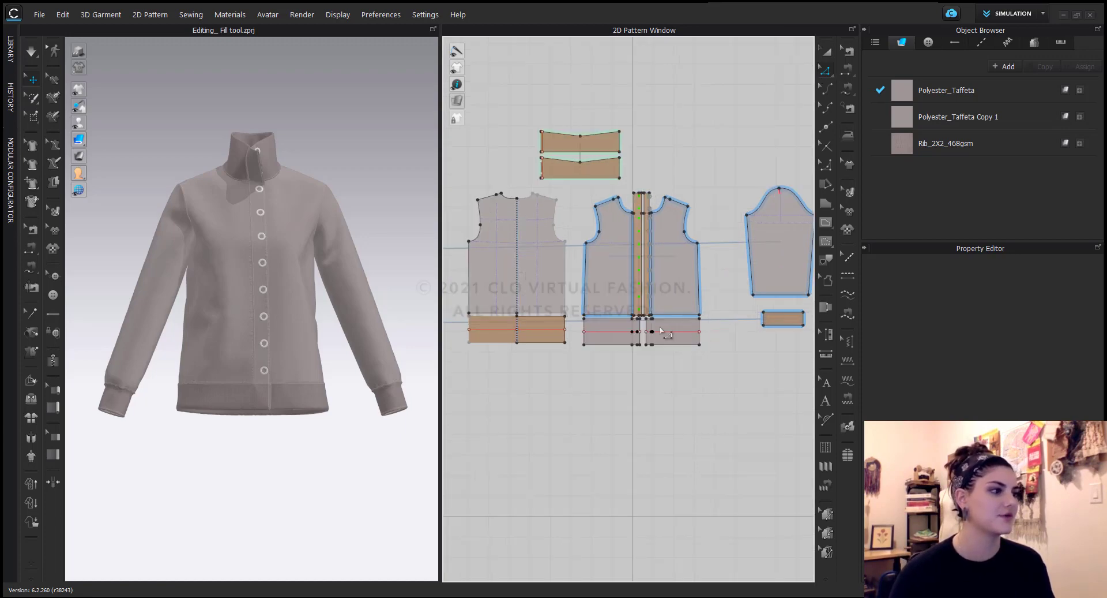
{"action": "left_click", "coordinate": [628, 322]}
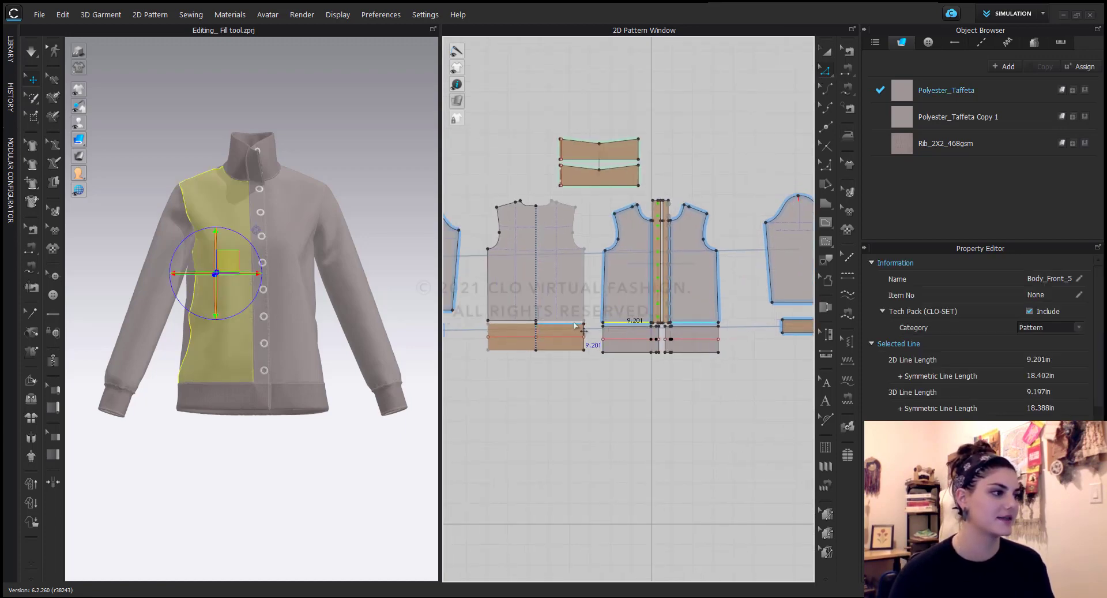
{"action": "scroll", "coordinate": [623, 329], "scroll_direction": "up", "scroll_amount": 3}
{"action": "scroll", "coordinate": [620, 333], "scroll_direction": "up", "scroll_amount": 3}
{"action": "scroll", "coordinate": [659, 351], "scroll_direction": "down", "scroll_amount": 4}
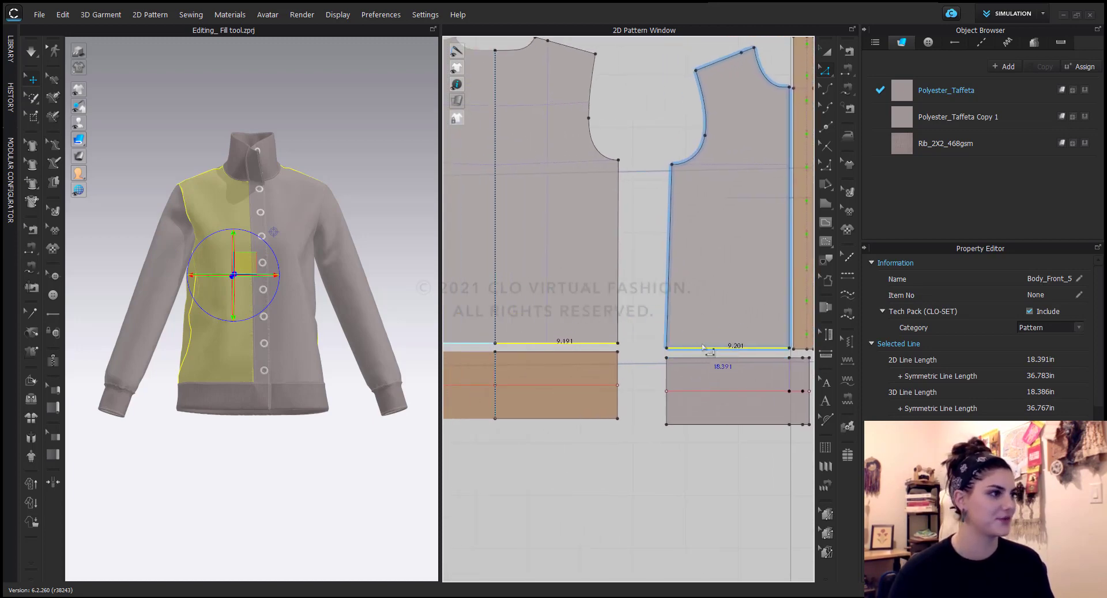
{"action": "scroll", "coordinate": [704, 350], "scroll_direction": "down", "scroll_amount": 2}
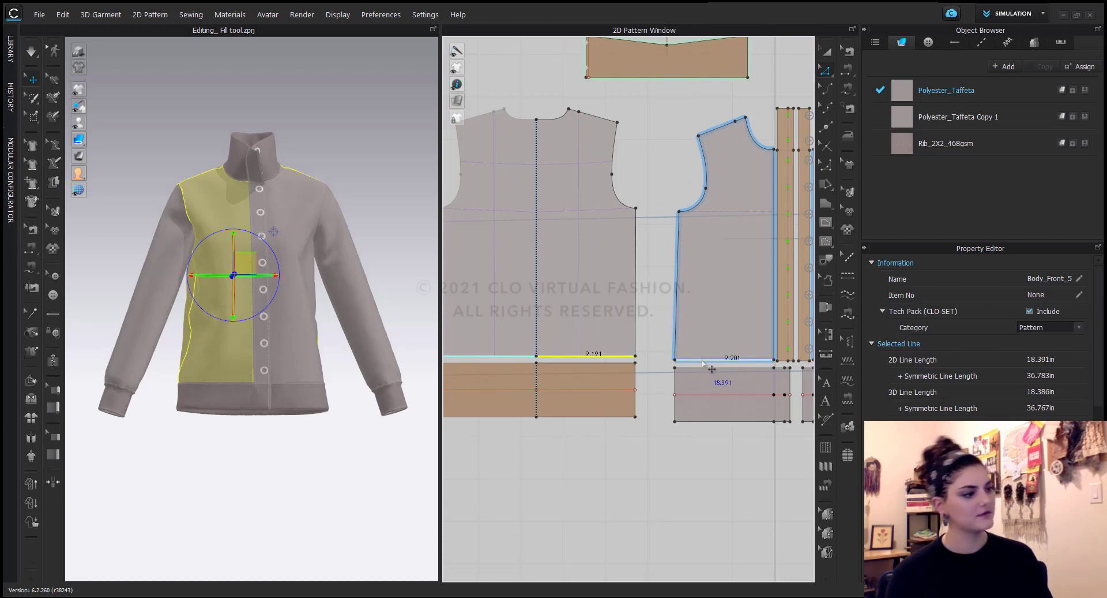
{"action": "right_click", "coordinate": [702, 358]}
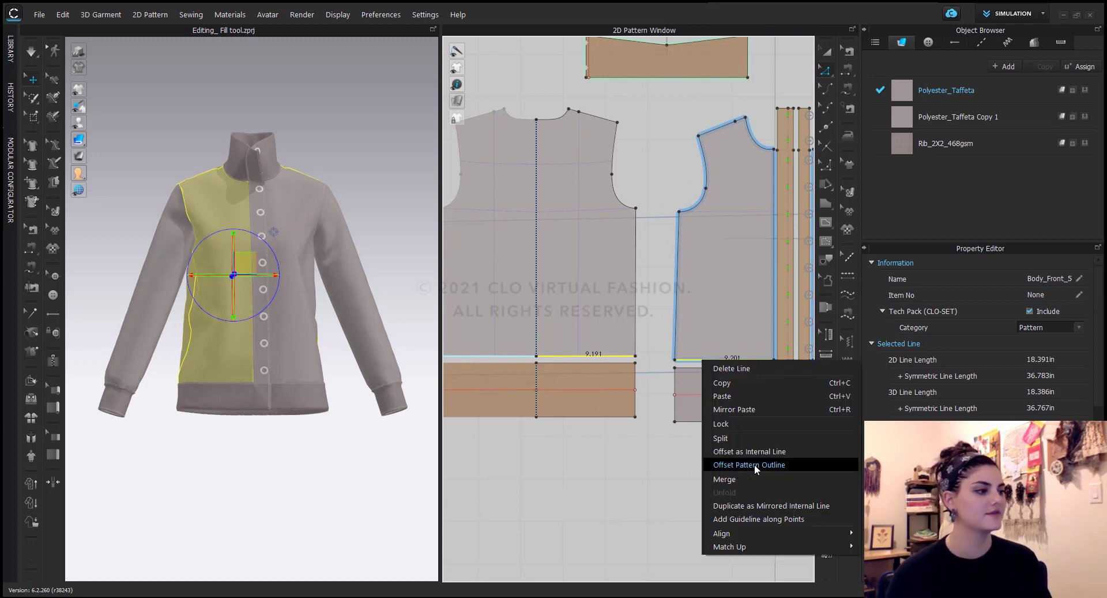
{"action": "left_click", "coordinate": [798, 452]}
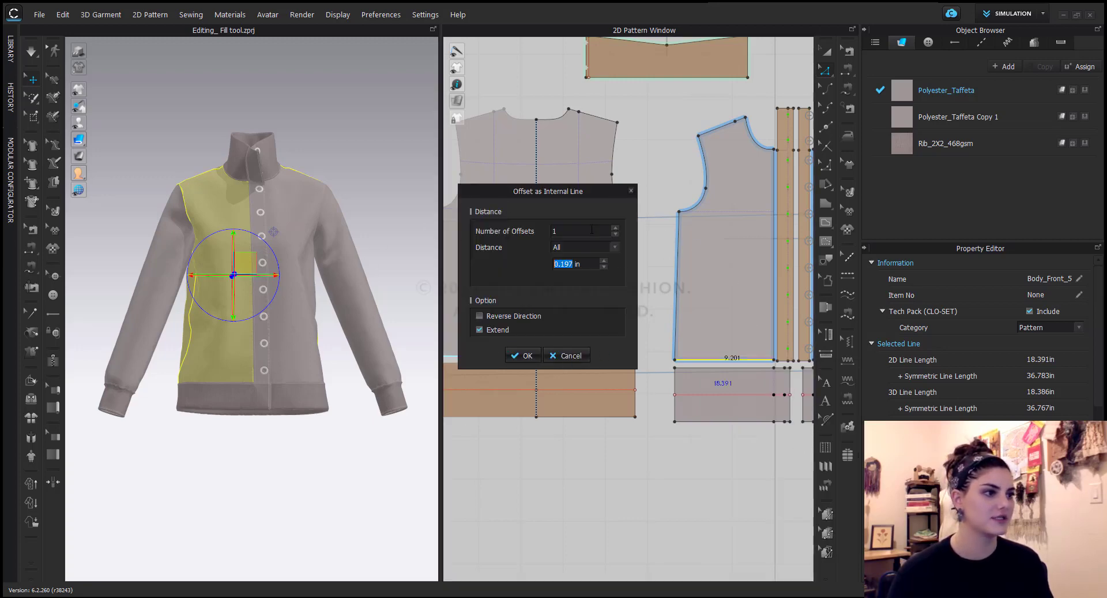
{"action": "left_click_drag", "start_coordinate": [565, 190], "coordinate": [378, 223]}
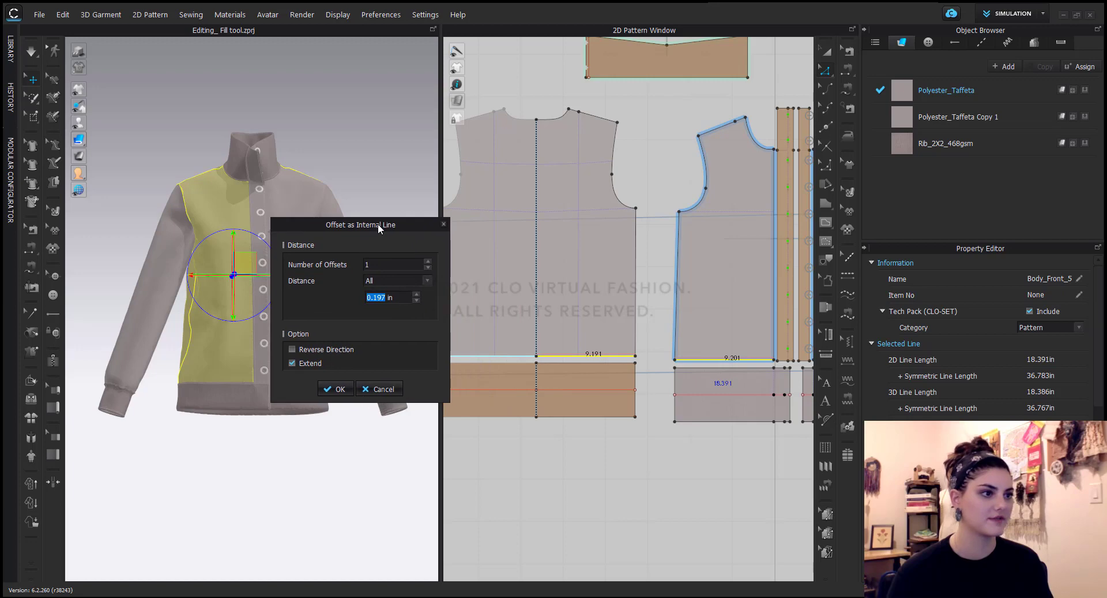
{"action": "left_click", "coordinate": [375, 261]}
{"action": "type", "text": "2"}
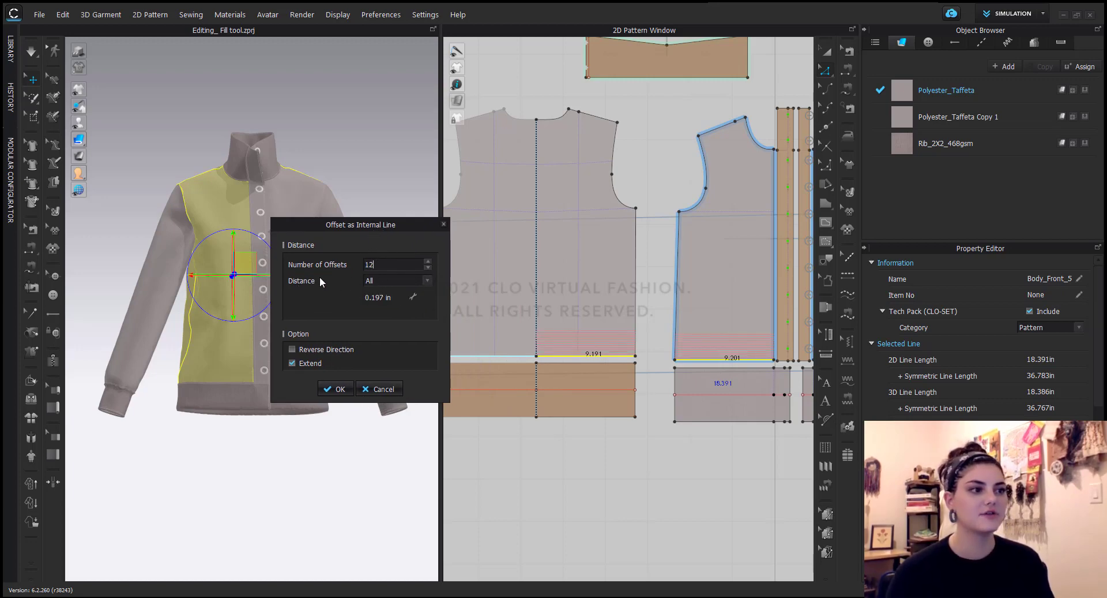
Set the offset distance mode to Individual, with offsets measured from the Selected Line.
{"action": "left_click", "coordinate": [428, 280]}
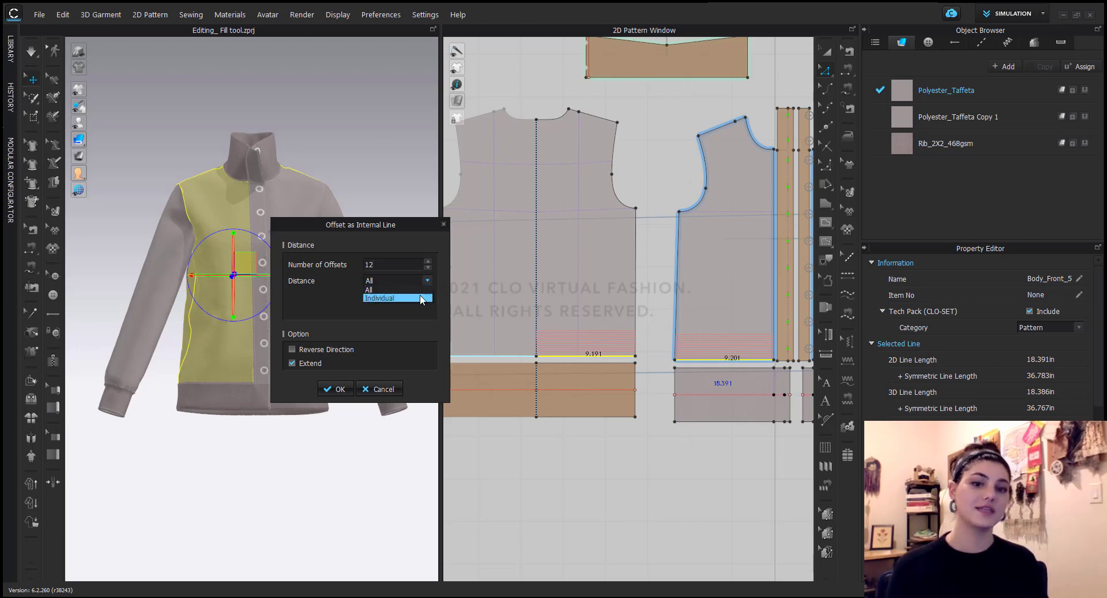
{"action": "left_click", "coordinate": [424, 288]}
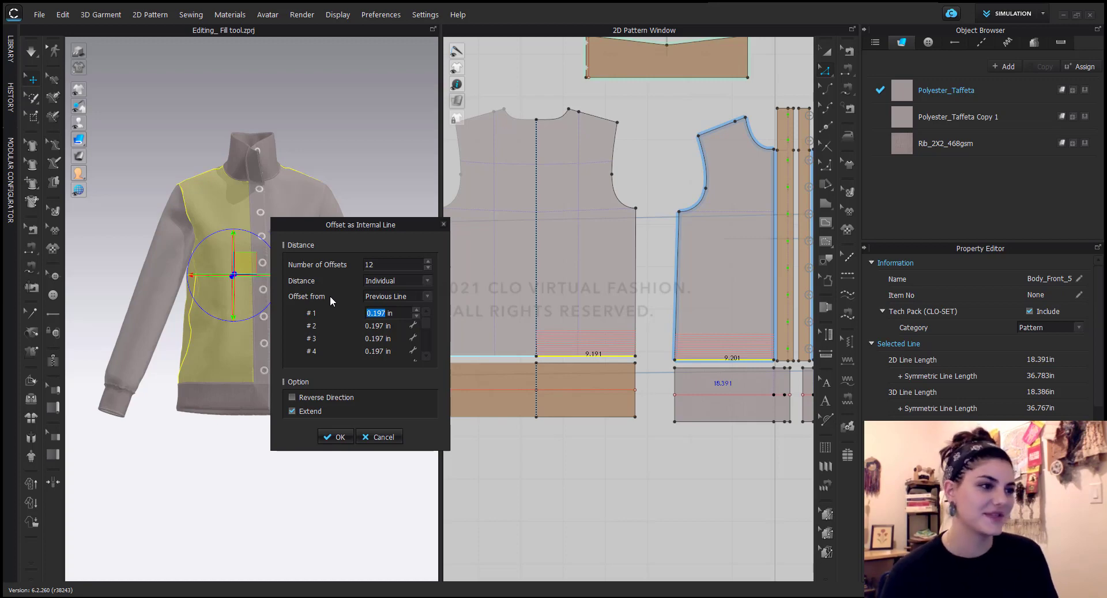
{"action": "left_click", "coordinate": [428, 296]}
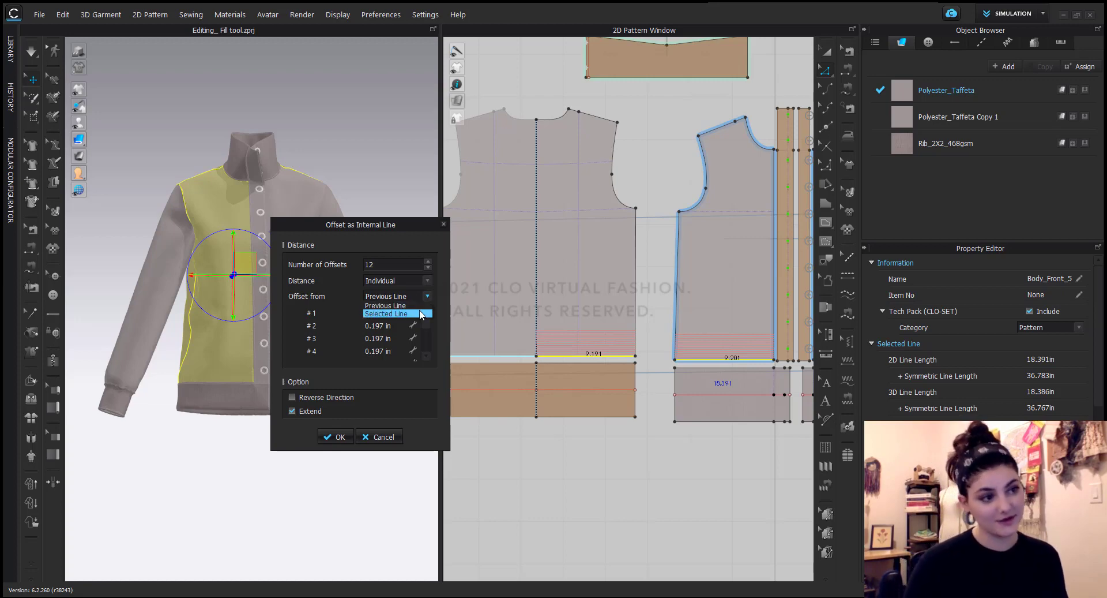
{"action": "left_click", "coordinate": [420, 313]}
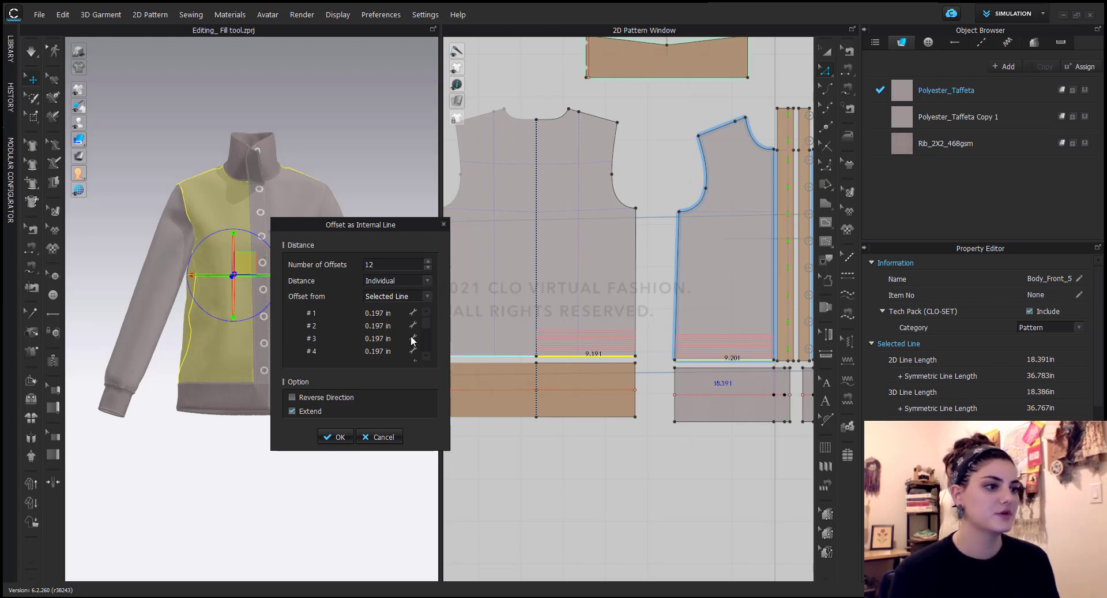
Set the distances of offsets #1 to #4 to 1, 3, 4 and 6 in.
{"action": "double_click", "coordinate": [376, 312]}
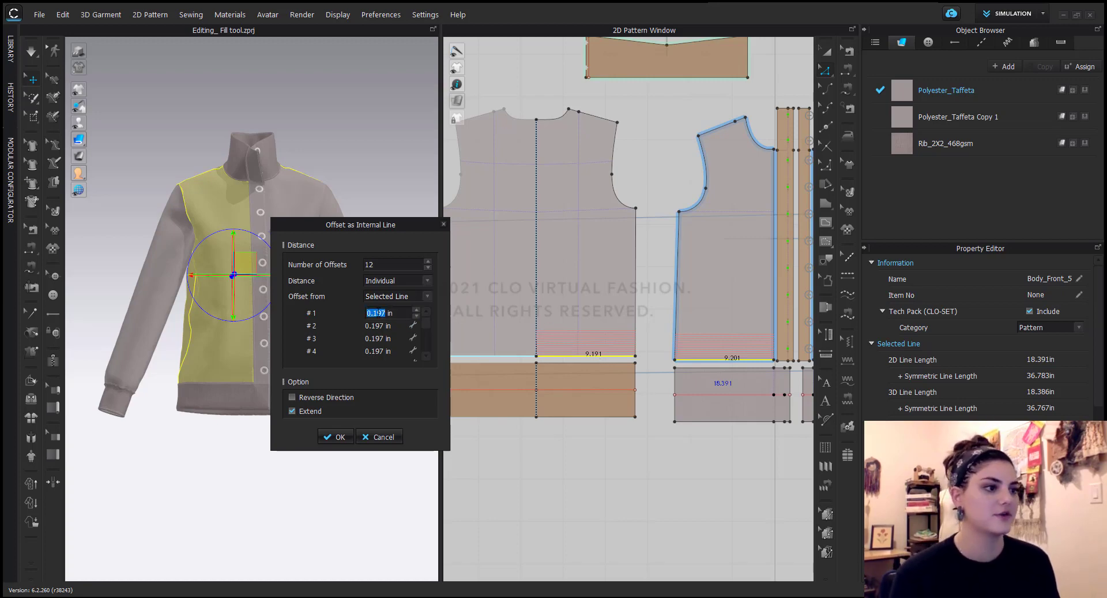
{"action": "type", "text": "1"}
{"action": "double_click", "coordinate": [376, 326]}
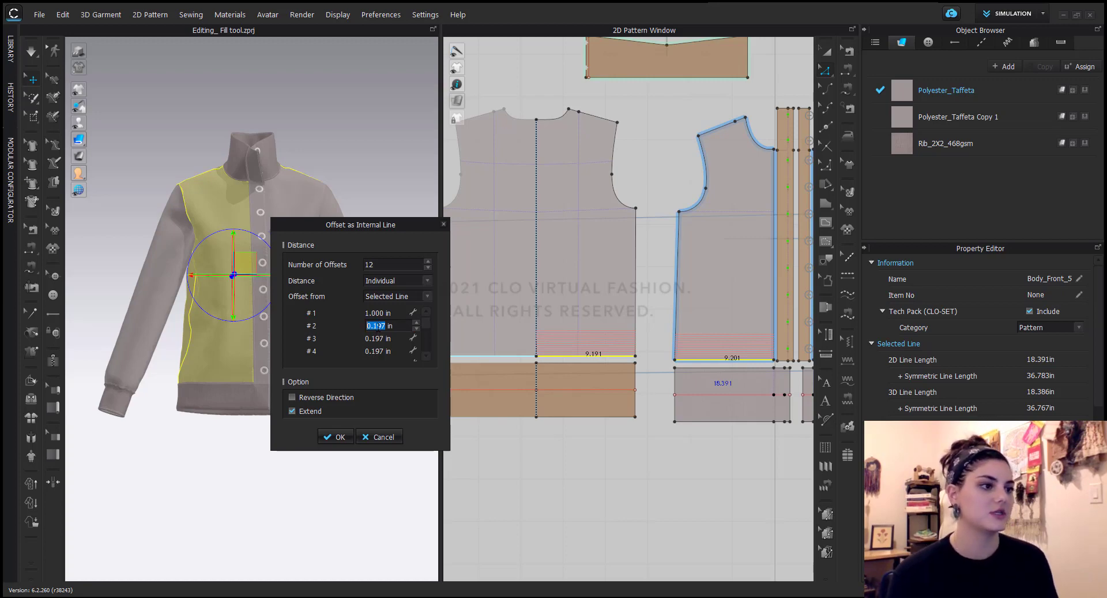
{"action": "type", "text": "3"}
{"action": "double_click", "coordinate": [375, 338]}
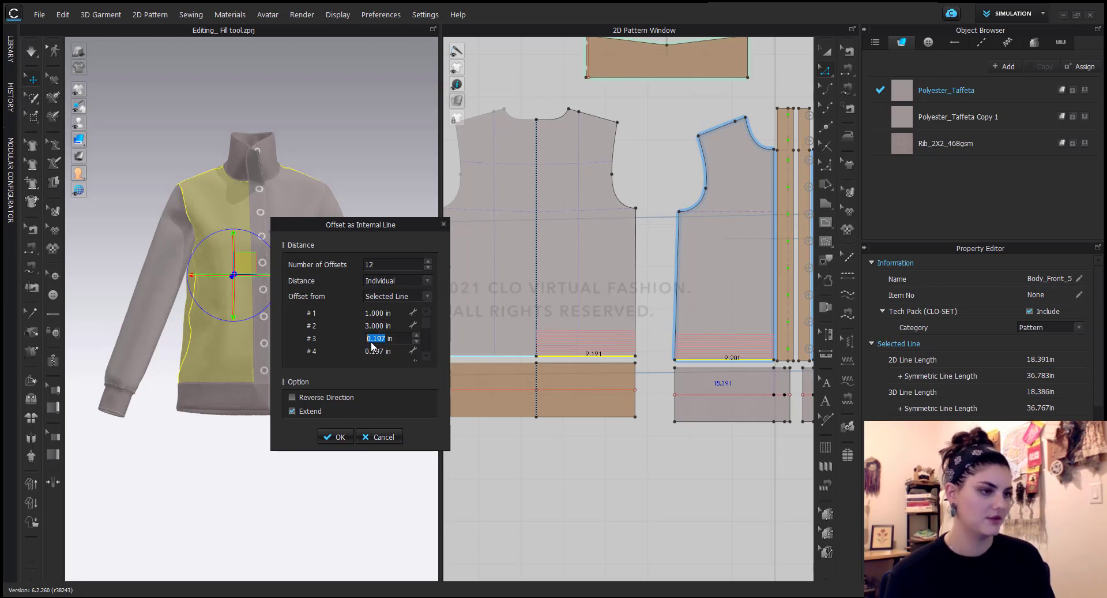
{"action": "type", "text": "4"}
{"action": "double_click", "coordinate": [378, 351]}
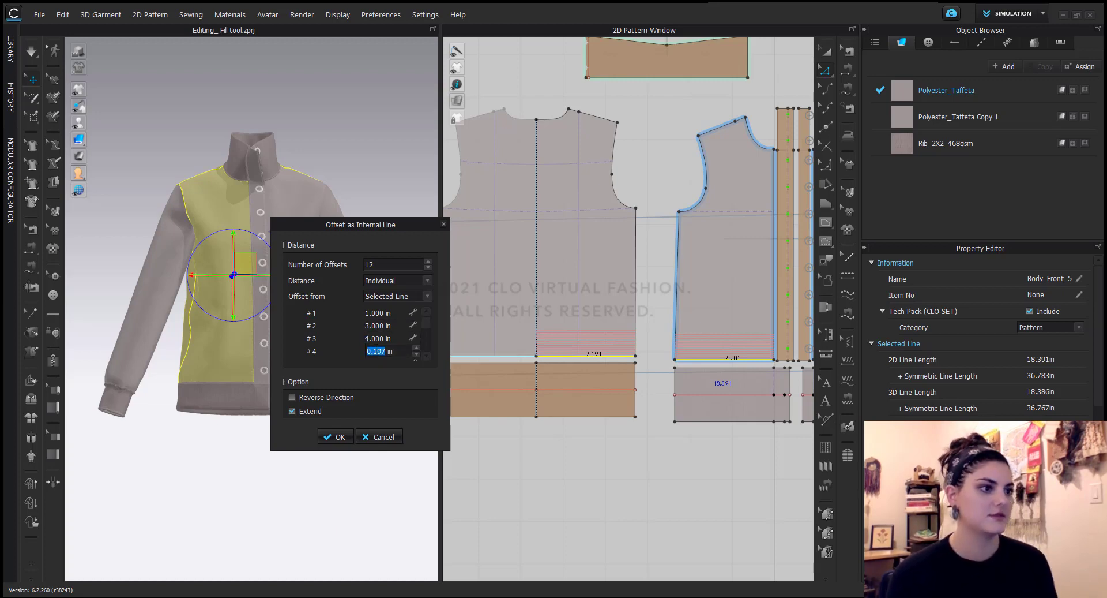
{"action": "type", "text": "6"}
{"action": "key", "text": "Return"}
Set the distances of offsets #5, #6 and #7 to 7, 9 and 10 in.
{"action": "scroll", "coordinate": [351, 334], "scroll_direction": "down", "scroll_amount": 1}
{"action": "scroll", "coordinate": [351, 335], "scroll_direction": "up", "scroll_amount": 1}
{"action": "scroll", "coordinate": [428, 329], "scroll_direction": "down", "scroll_amount": 1}
{"action": "double_click", "coordinate": [381, 325]}
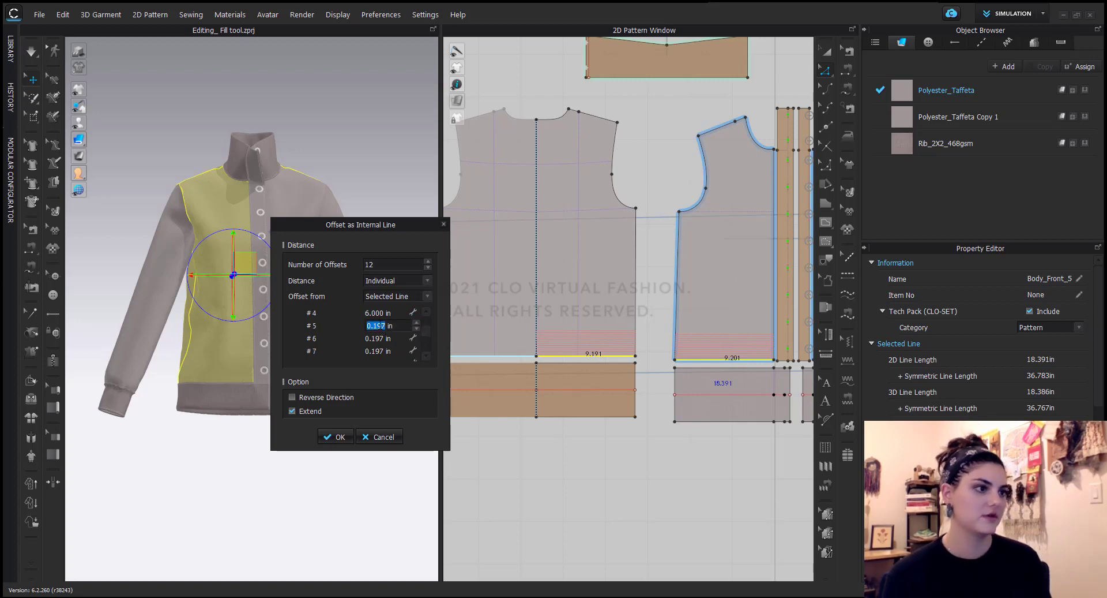
{"action": "type", "text": "7"}
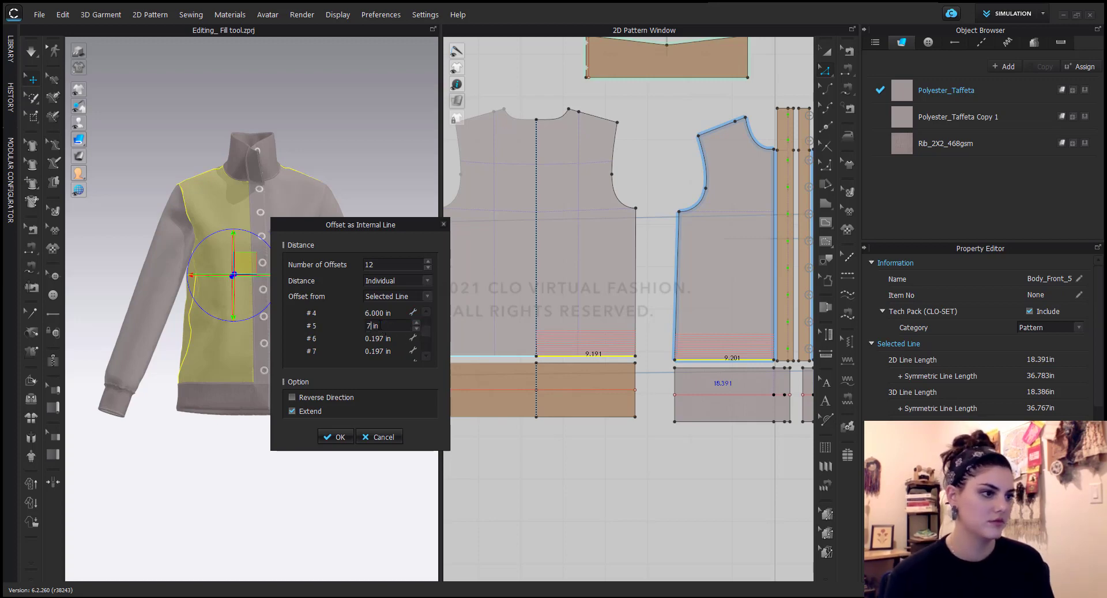
{"action": "double_click", "coordinate": [376, 339]}
{"action": "type", "text": "9"}
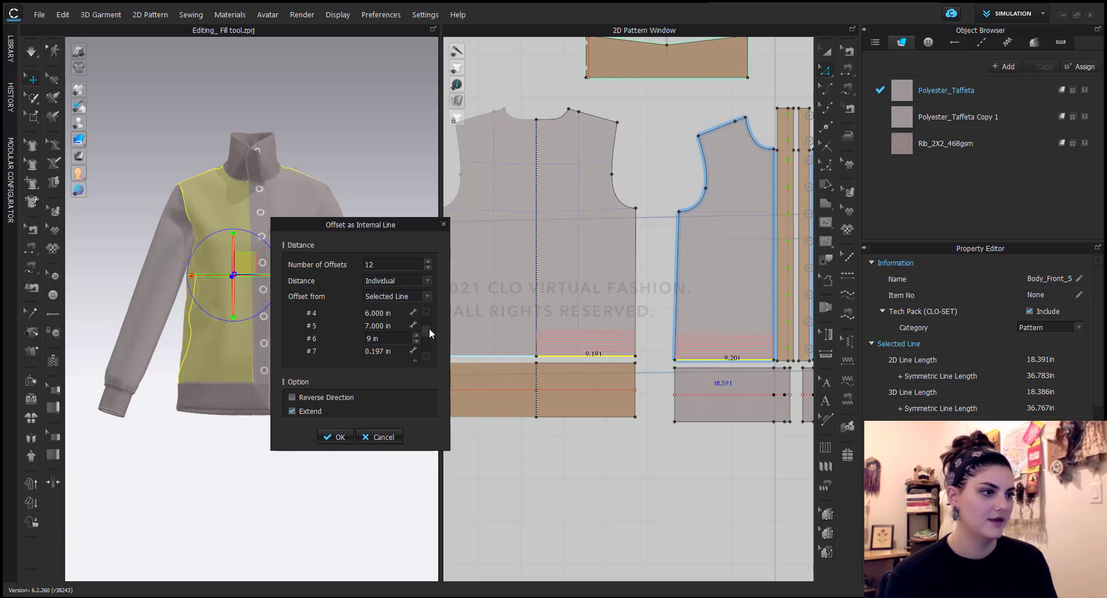
{"action": "key", "text": "Return"}
{"action": "scroll", "coordinate": [428, 330], "scroll_direction": "down", "scroll_amount": 1}
{"action": "double_click", "coordinate": [385, 338]}
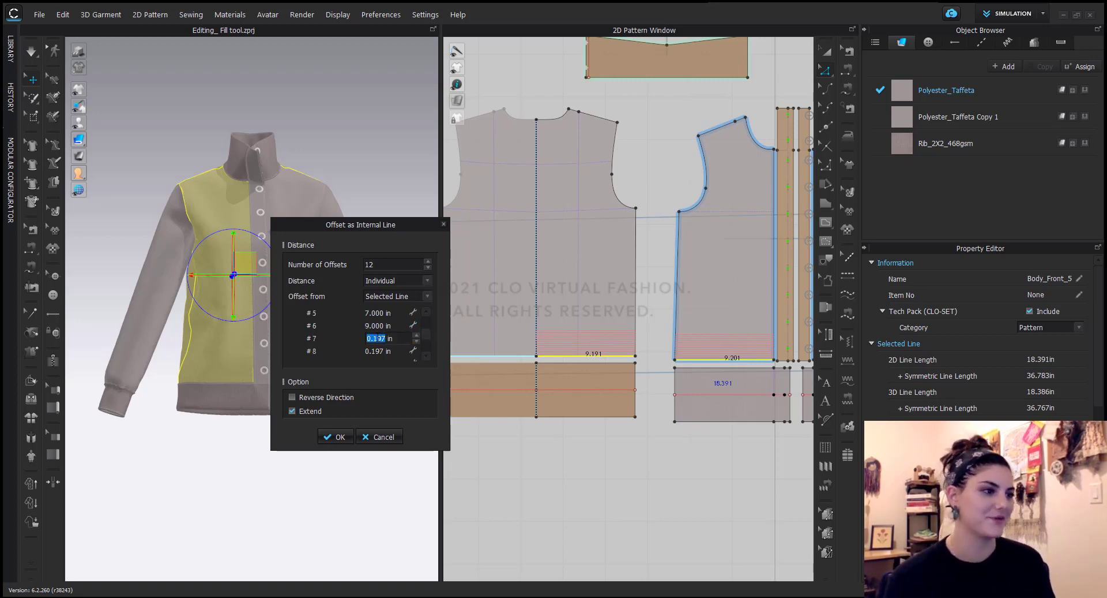
{"action": "type", "text": "10"}
{"action": "key", "text": "Return"}
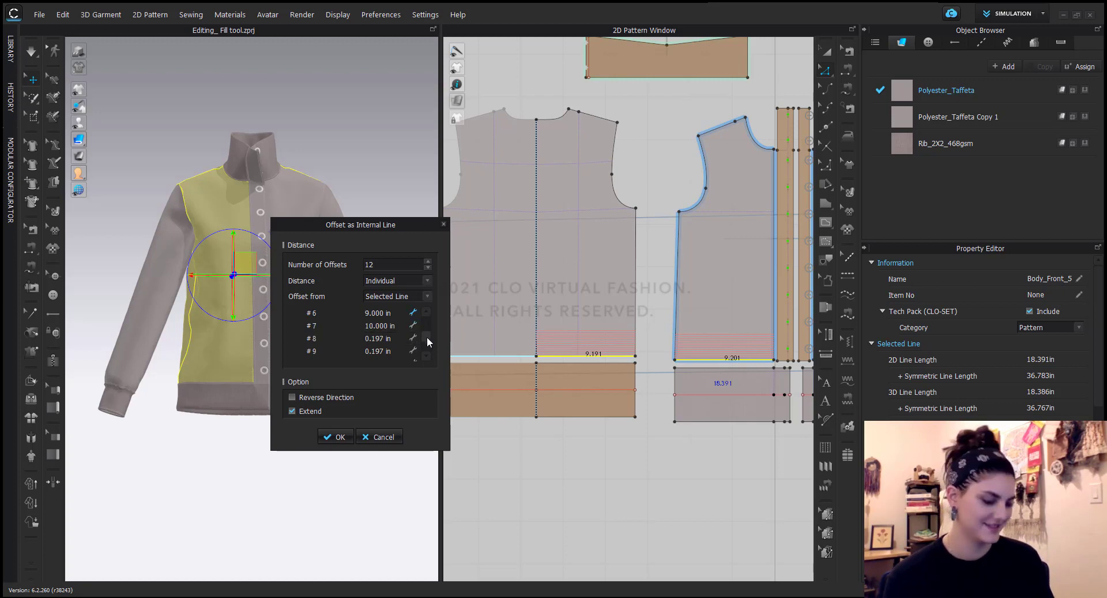
Set the distances of offsets #8, #9 and #10 to 12, 13 and 15 in.
{"action": "scroll", "coordinate": [427, 337], "scroll_direction": "down", "scroll_amount": 1}
{"action": "double_click", "coordinate": [381, 338]}
{"action": "type", "text": "12"}
{"action": "key", "text": "Return"}
{"action": "scroll", "coordinate": [427, 334], "scroll_direction": "down", "scroll_amount": 1}
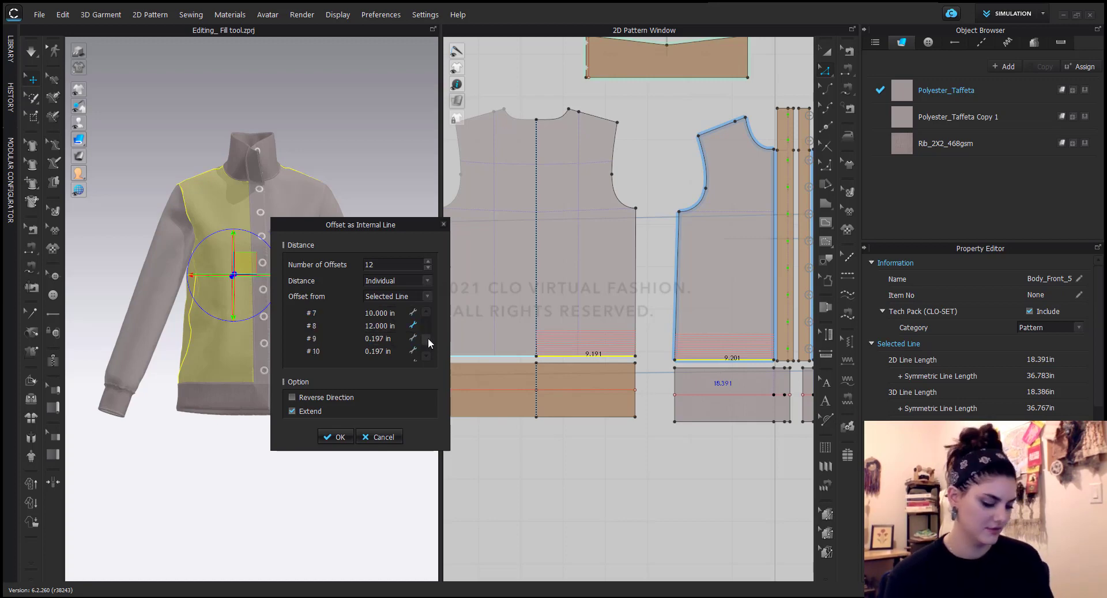
{"action": "double_click", "coordinate": [381, 339]}
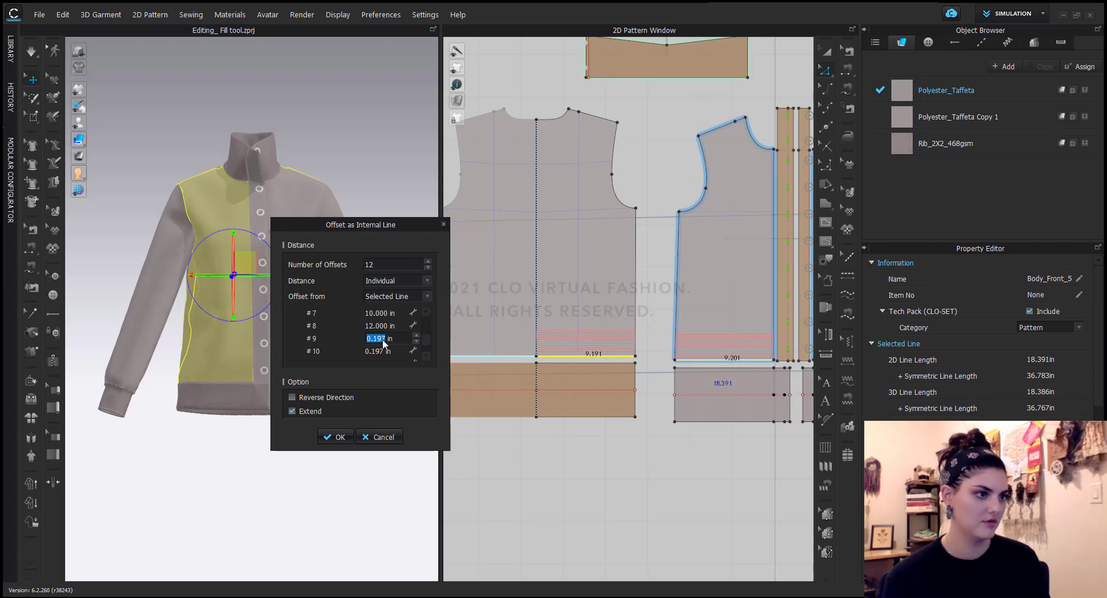
{"action": "type", "text": "13"}
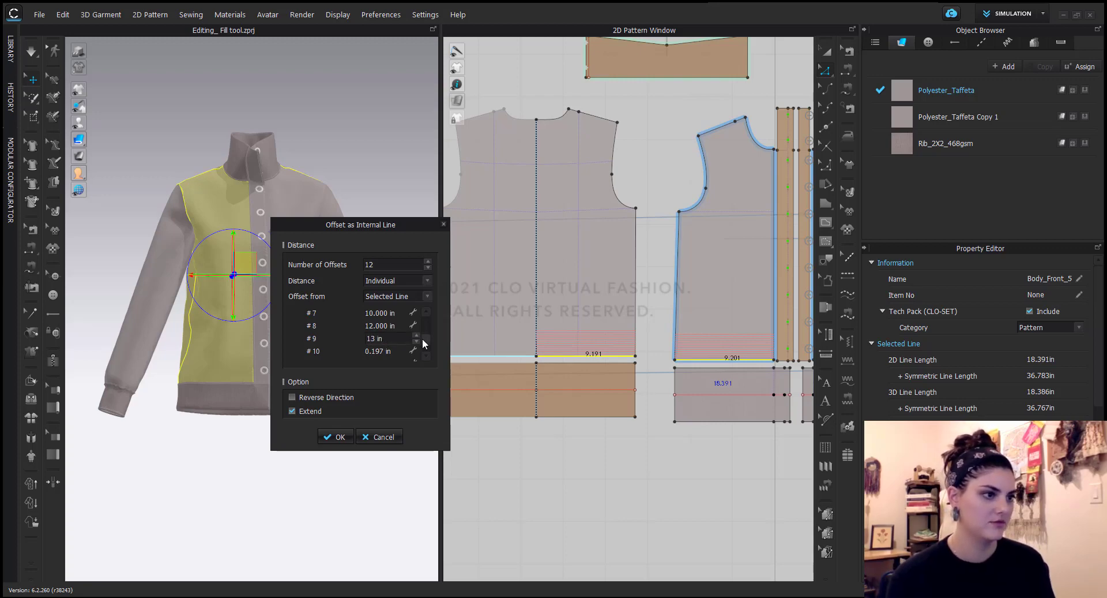
{"action": "key", "text": "Return"}
{"action": "scroll", "coordinate": [425, 338], "scroll_direction": "down", "scroll_amount": 1}
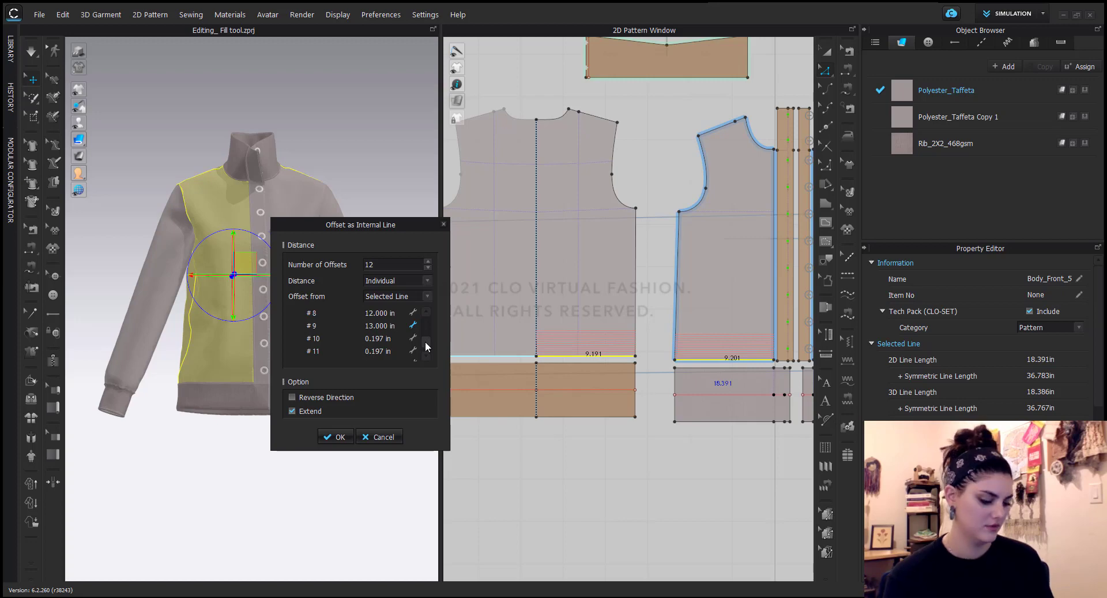
{"action": "double_click", "coordinate": [381, 338]}
{"action": "type", "text": "15"}
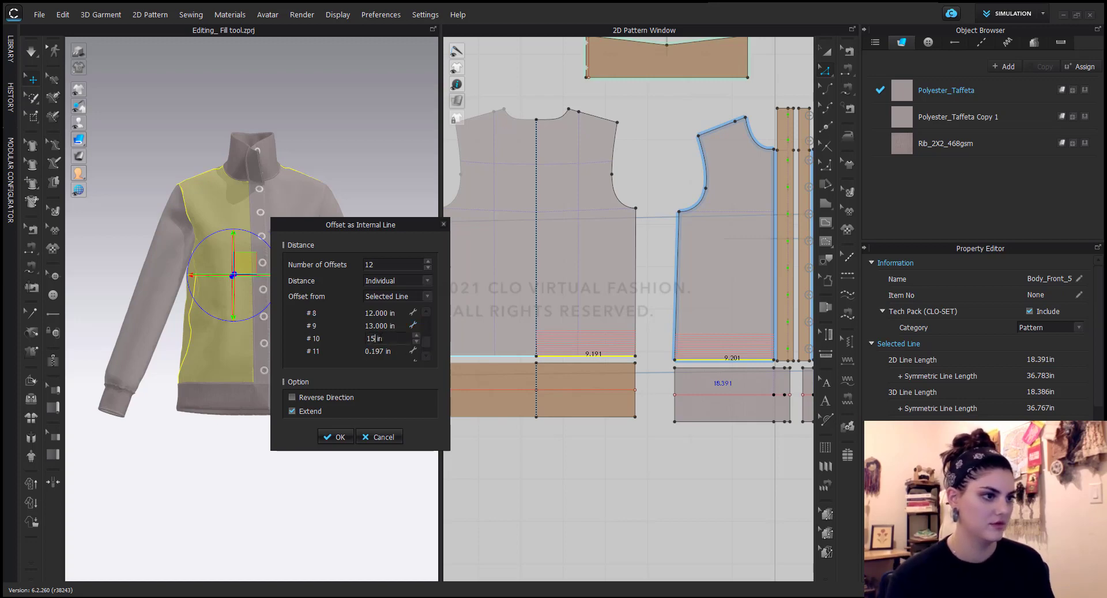
{"action": "key", "text": "Return"}
Set offsets #11 and #12 to 16 and 18 in, and create the internal lines on the body patterns.
{"action": "scroll", "coordinate": [428, 340], "scroll_direction": "down", "scroll_amount": 1}
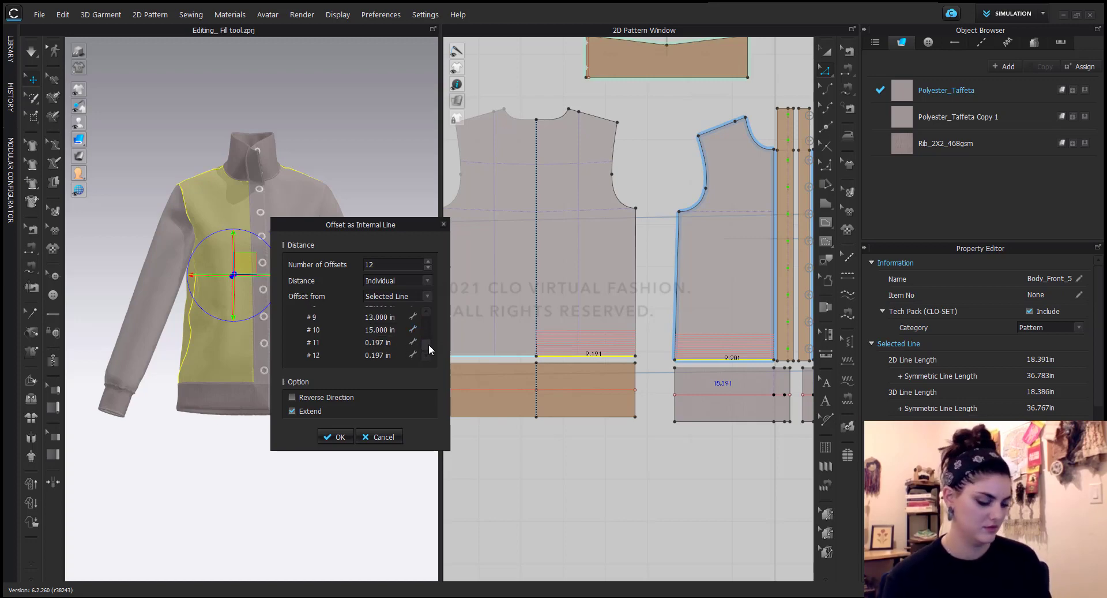
{"action": "double_click", "coordinate": [376, 342]}
{"action": "type", "text": "16"}
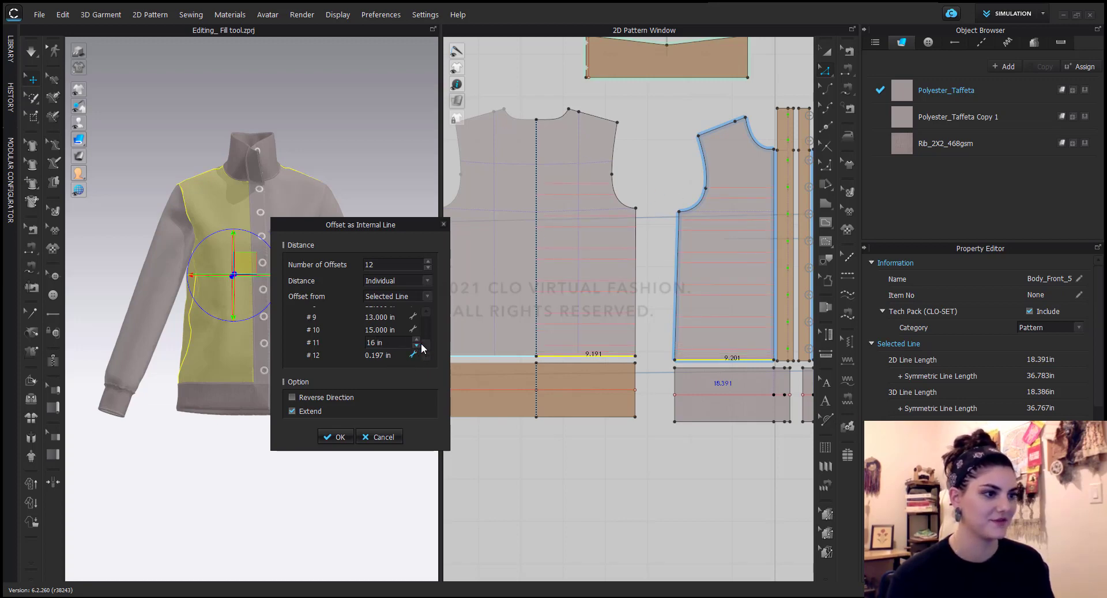
{"action": "key", "text": "Return"}
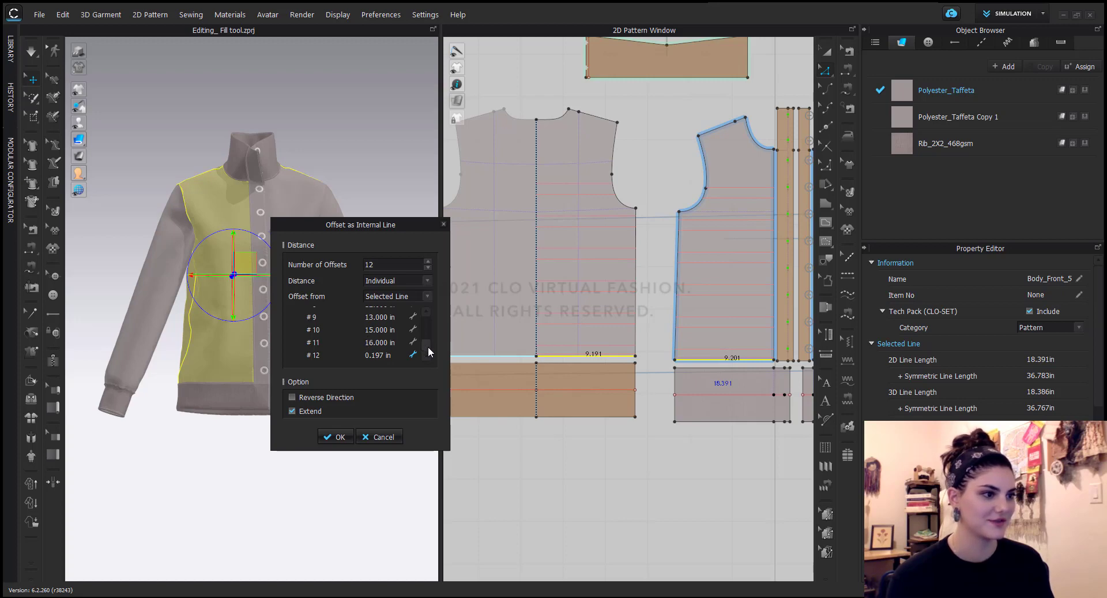
{"action": "double_click", "coordinate": [372, 356]}
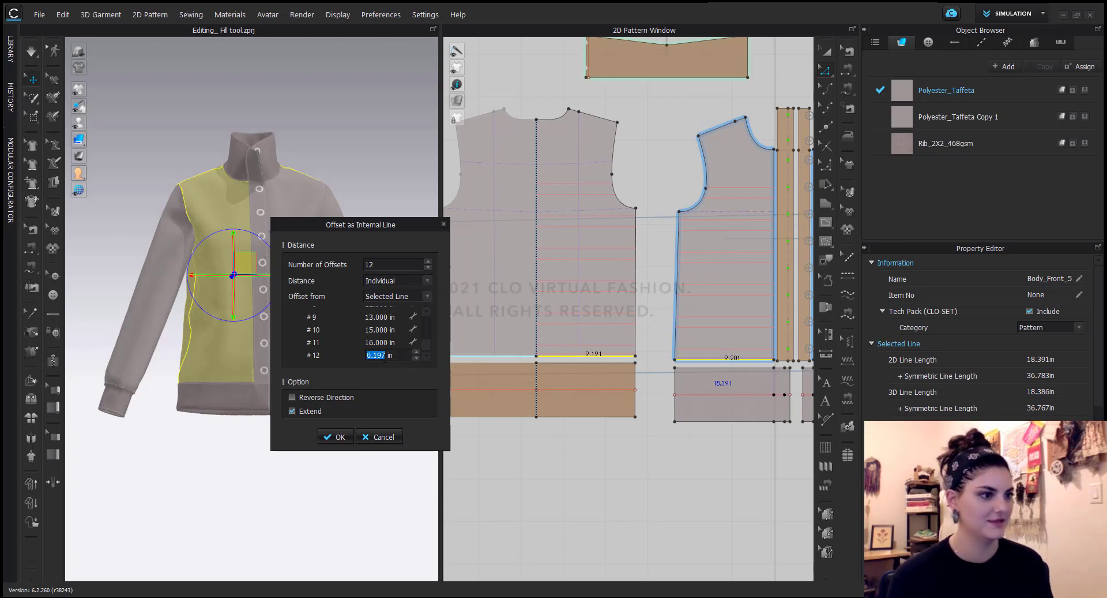
{"action": "type", "text": "18"}
{"action": "key", "text": "Return"}
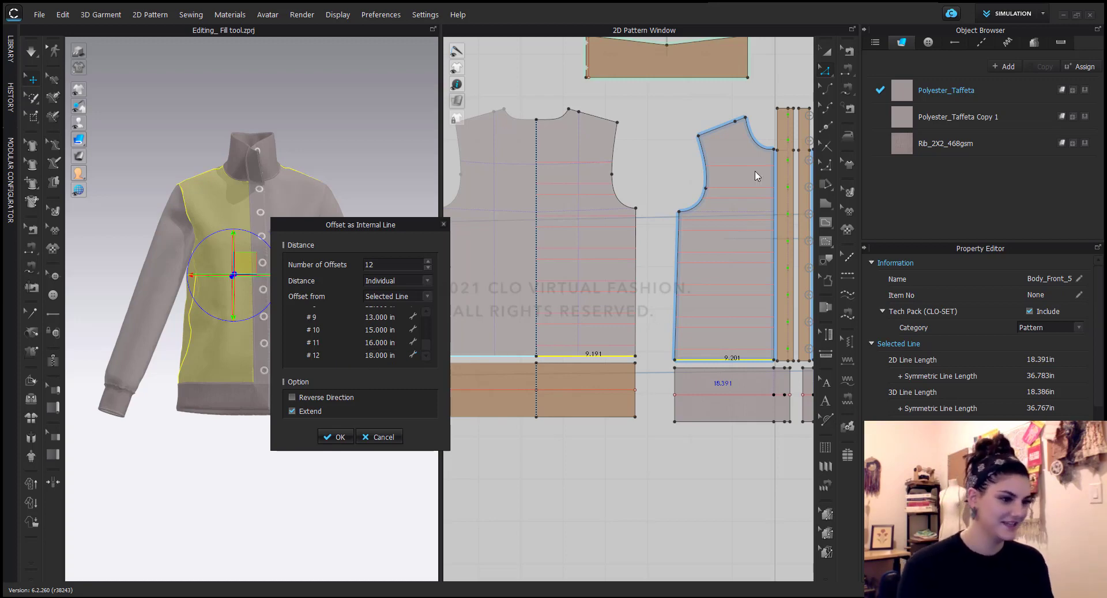
{"action": "left_click", "coordinate": [336, 437]}
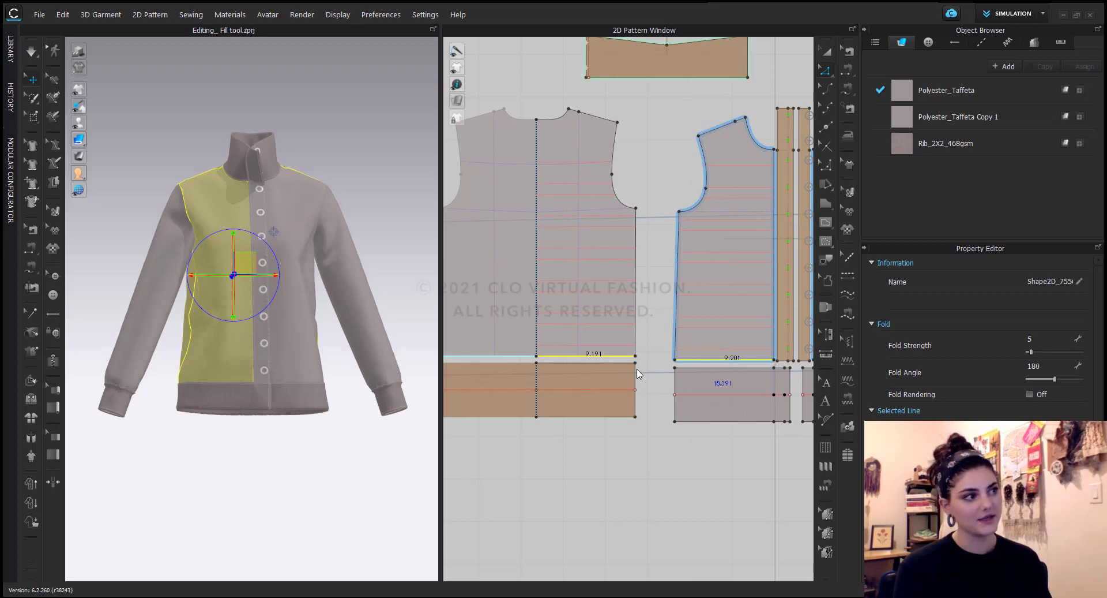
{"action": "key", "text": "ctrl+a"}
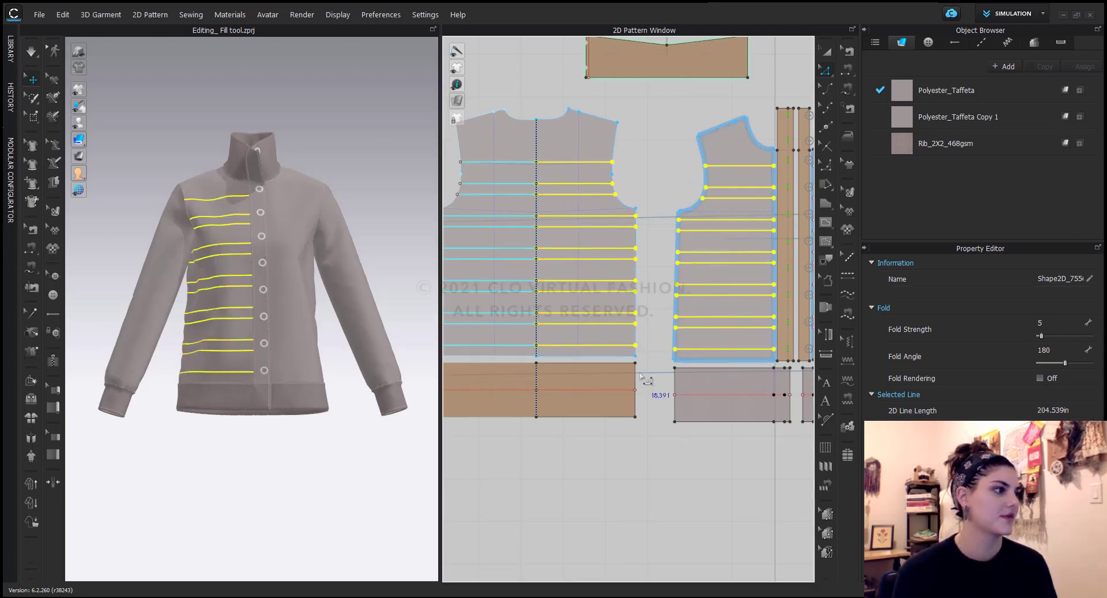
{"action": "scroll", "coordinate": [641, 375], "scroll_direction": "down", "scroll_amount": 8}
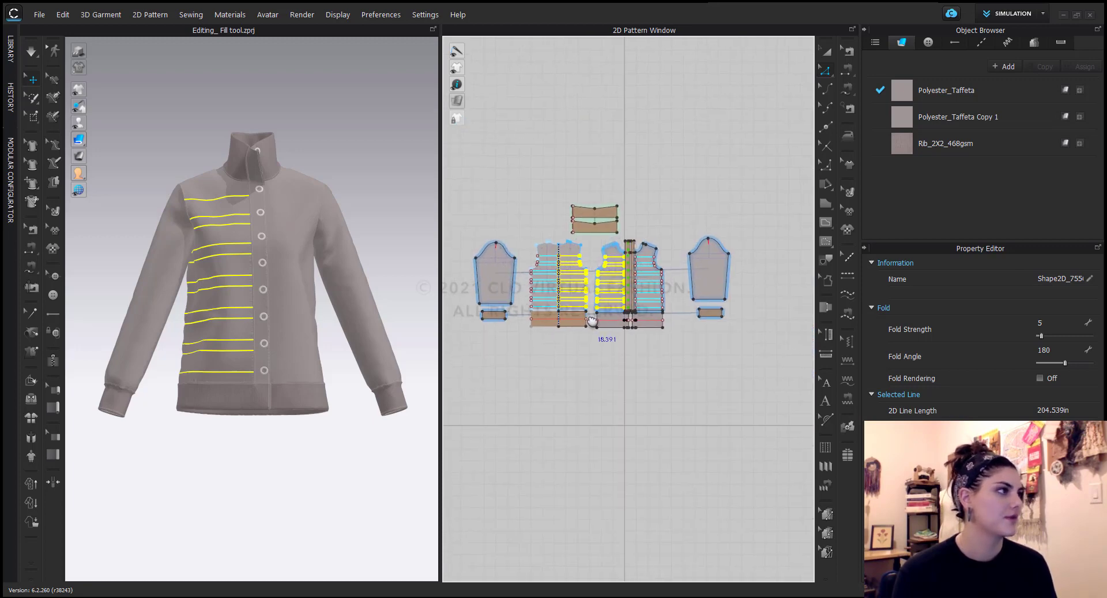
{"action": "left_click", "coordinate": [828, 53]}
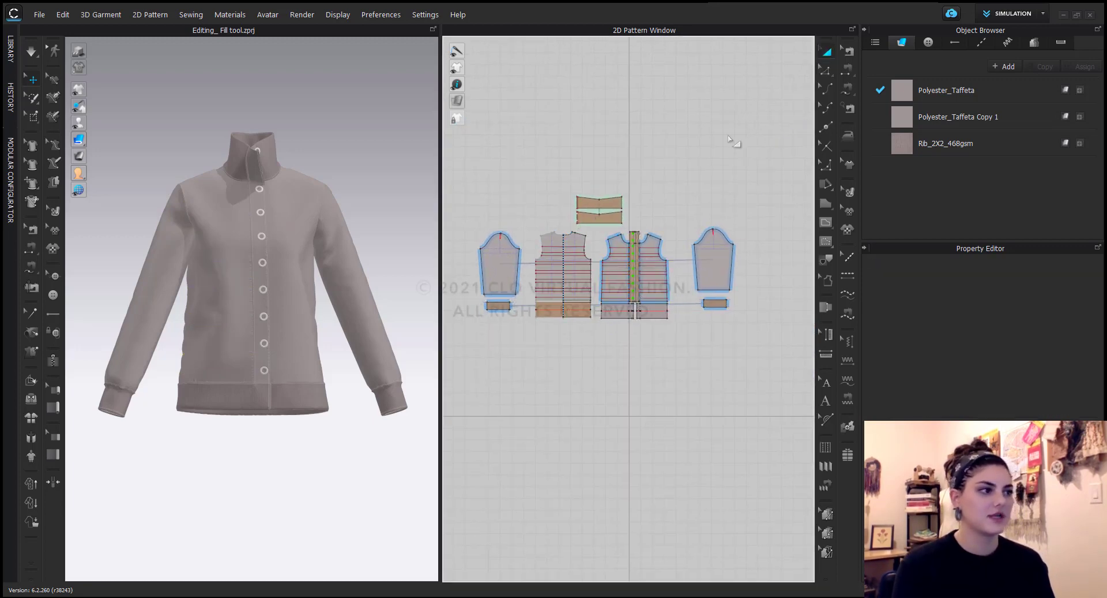
{"action": "scroll", "coordinate": [584, 338], "scroll_direction": "up", "scroll_amount": 4}
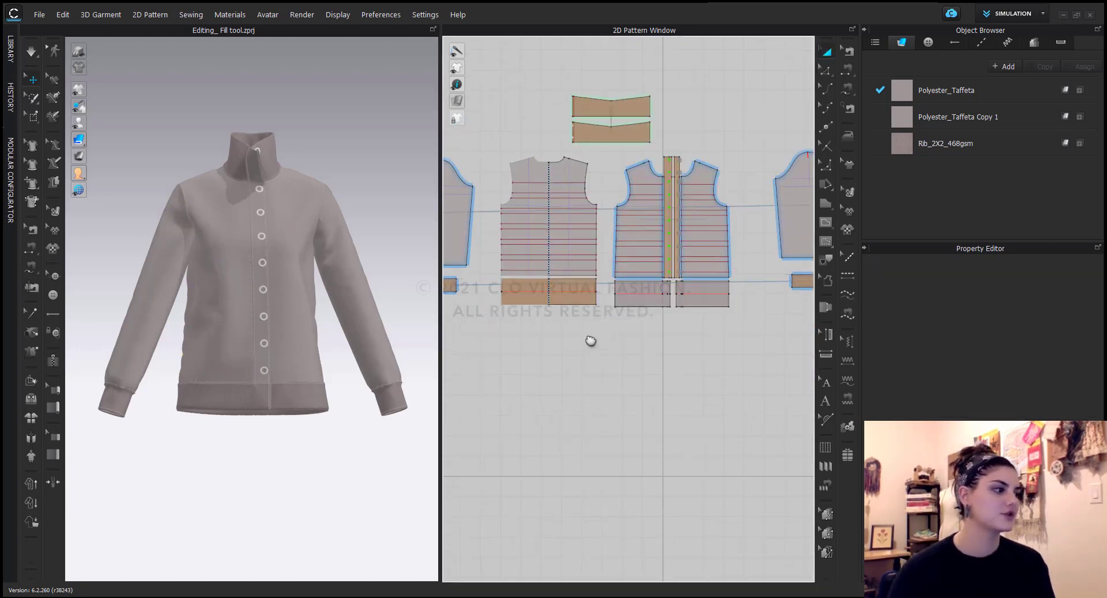
With the Fill tool, select both front bodies, the back body and both sleeves, and place their filler pattern copies below the originals.
{"action": "left_click", "coordinate": [848, 456]}
{"action": "left_click", "coordinate": [848, 456]}
{"action": "left_click", "coordinate": [848, 455]}
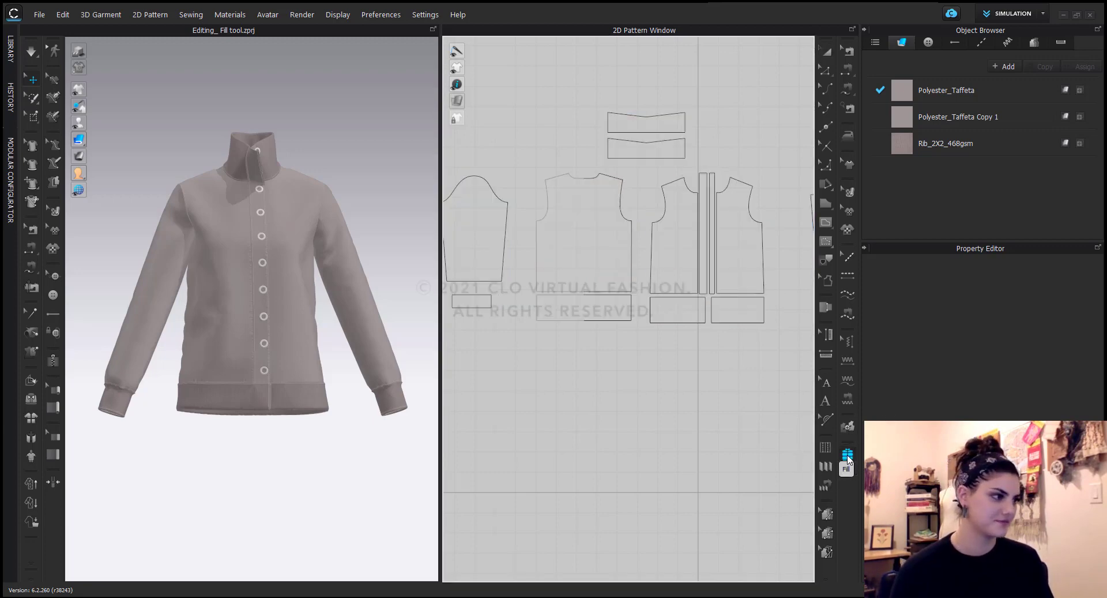
{"action": "scroll", "coordinate": [726, 419], "scroll_direction": "down", "scroll_amount": 3}
{"action": "left_click", "coordinate": [728, 269]}
{"action": "left_click", "coordinate": [670, 295]}
{"action": "left_click", "coordinate": [614, 300]}
{"action": "left_click", "coordinate": [574, 294]}
{"action": "left_click", "coordinate": [482, 284]}
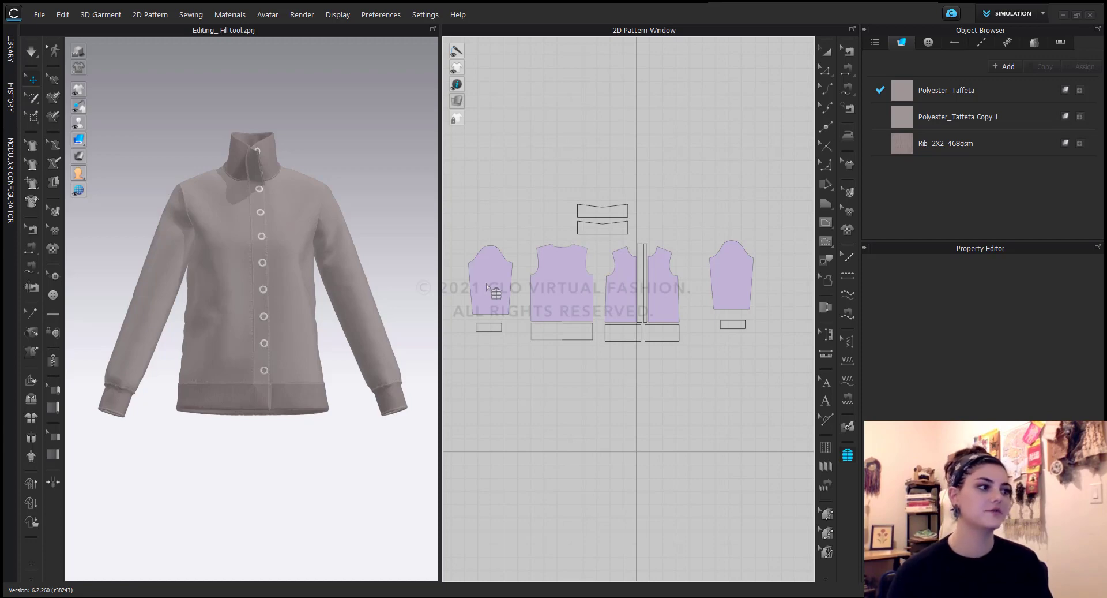
{"action": "key", "text": "ctrl+v"}
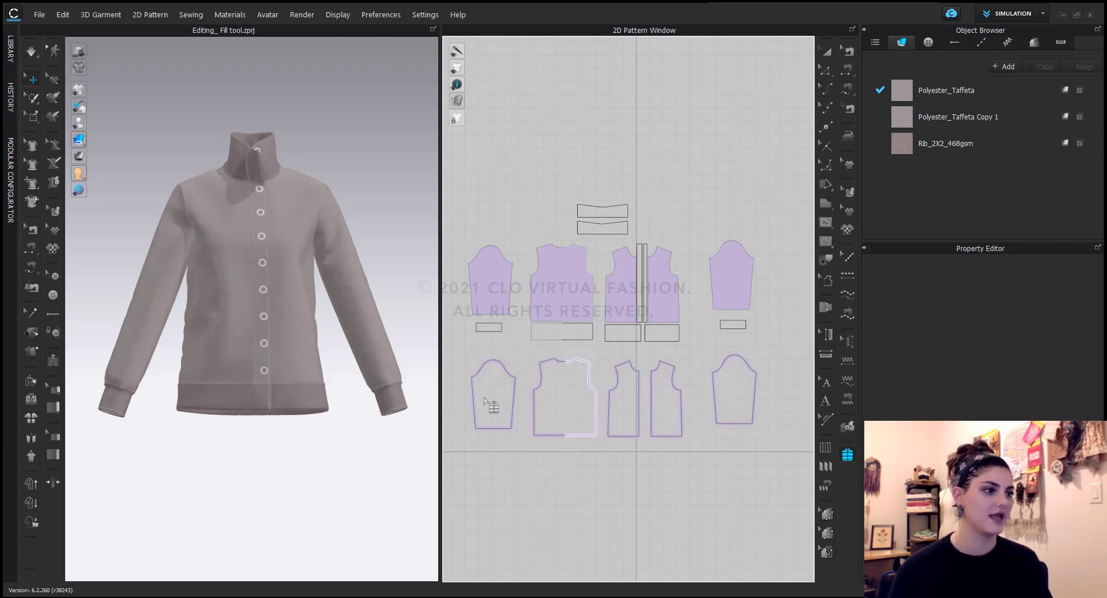
{"action": "left_click", "coordinate": [482, 404]}
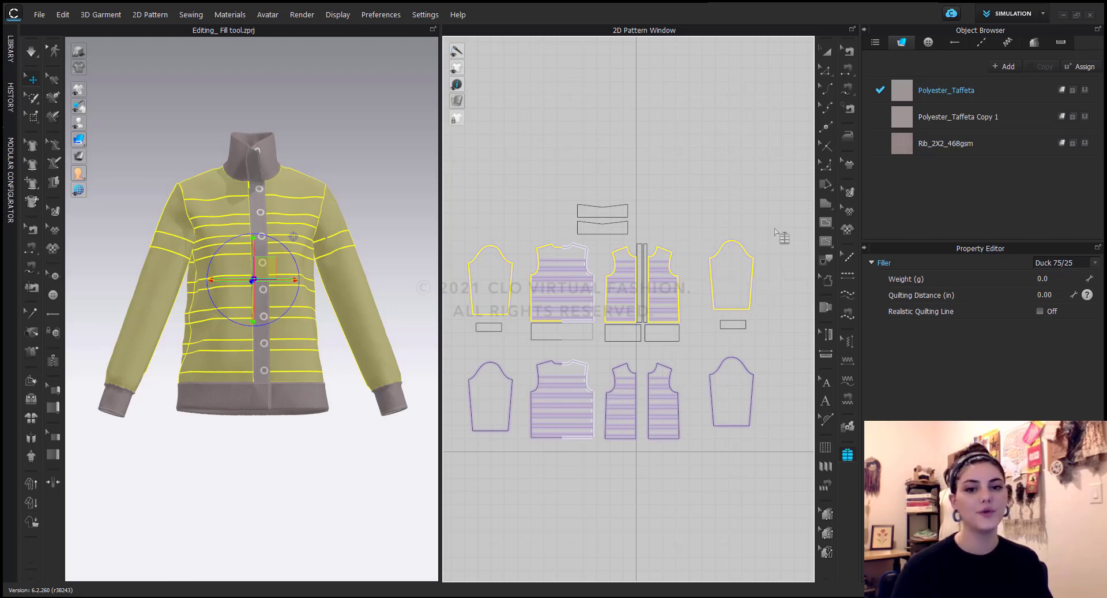
Start Offset as Internal Line on the rightmost upper sleeve's bottom edge, with distances measured from the Previous Line.
{"action": "left_click", "coordinate": [826, 71]}
{"action": "scroll", "coordinate": [757, 297], "scroll_direction": "up", "scroll_amount": 5}
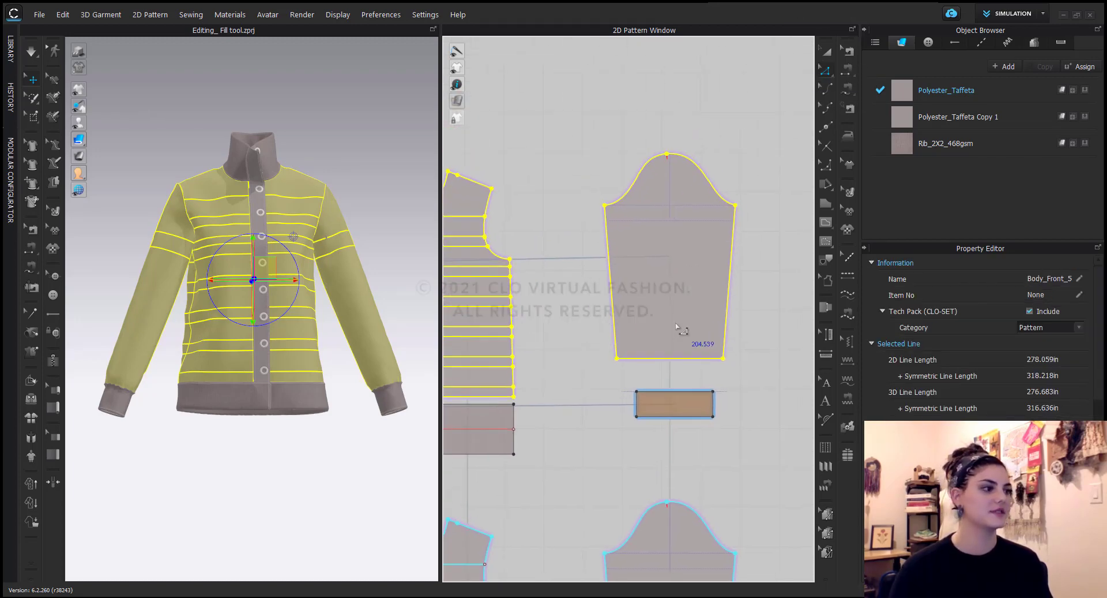
{"action": "left_click", "coordinate": [663, 364]}
{"action": "left_click", "coordinate": [665, 358]}
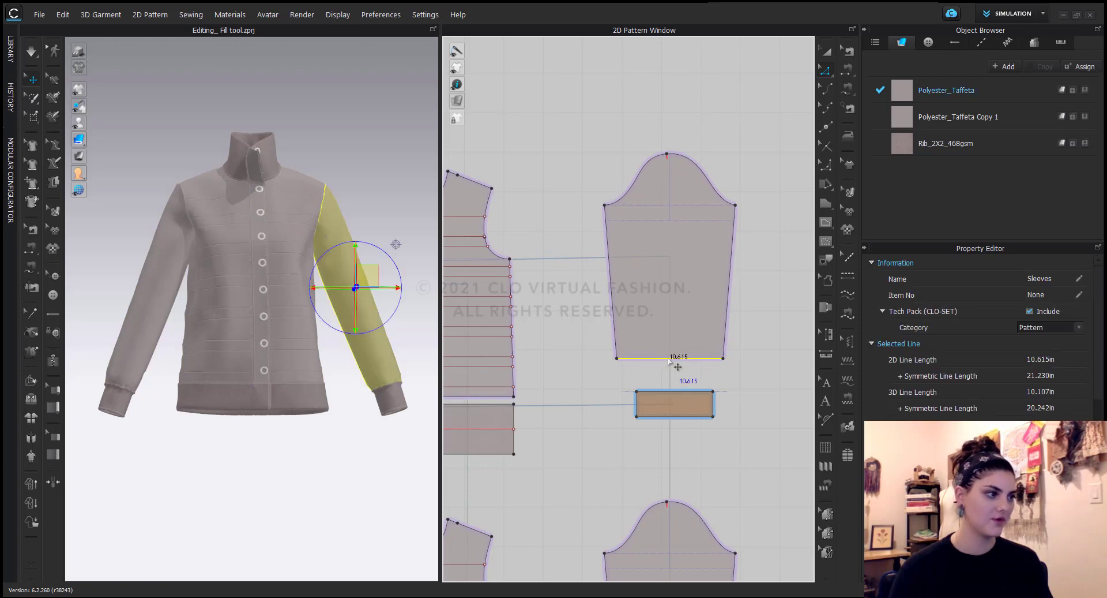
{"action": "right_click", "coordinate": [668, 358]}
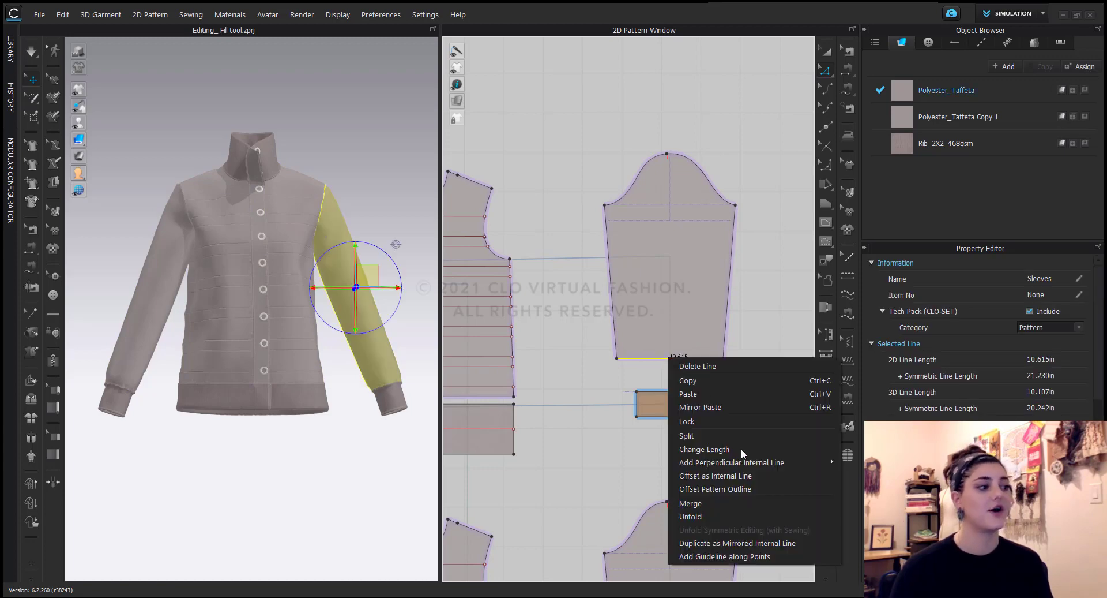
{"action": "left_click", "coordinate": [743, 478]}
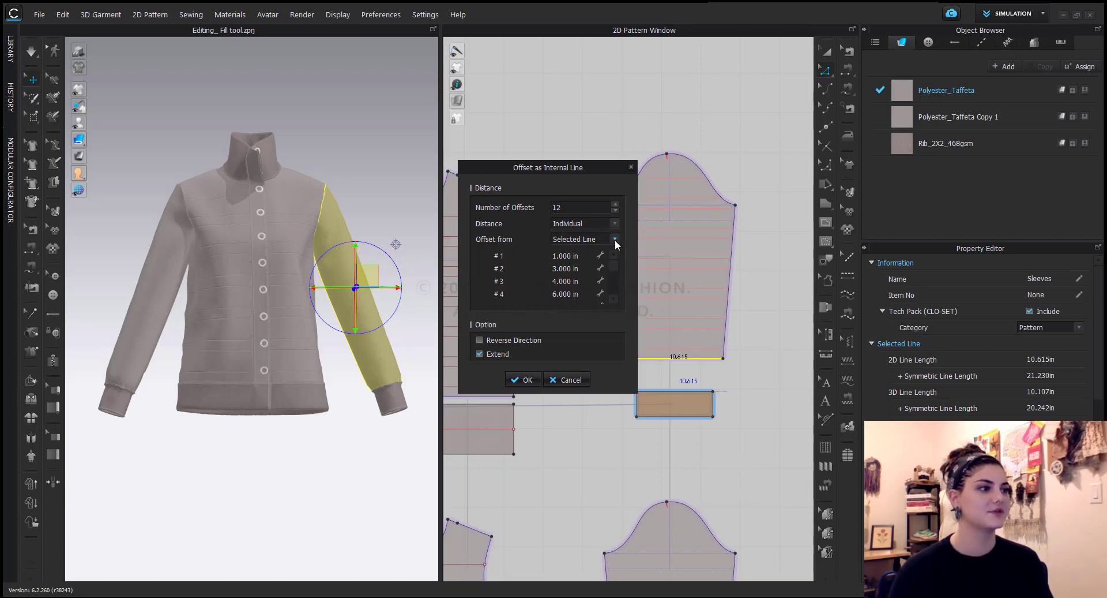
{"action": "left_click", "coordinate": [615, 241]}
{"action": "left_click", "coordinate": [579, 258]}
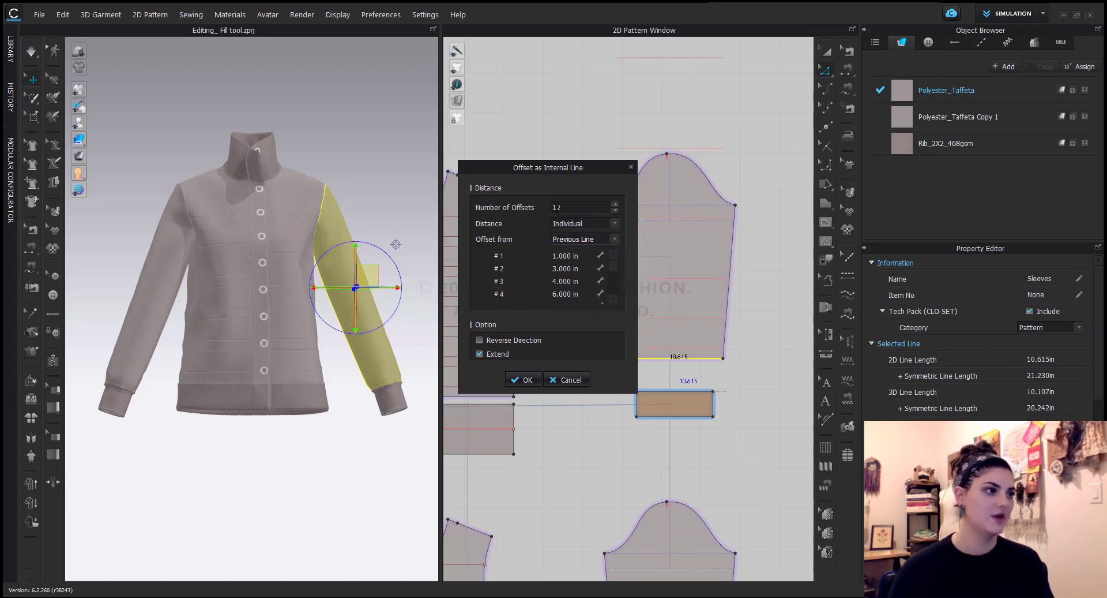
Set the distance of offset #1 to 2 in and offset #2 to 0.5 in.
{"action": "double_click", "coordinate": [563, 257]}
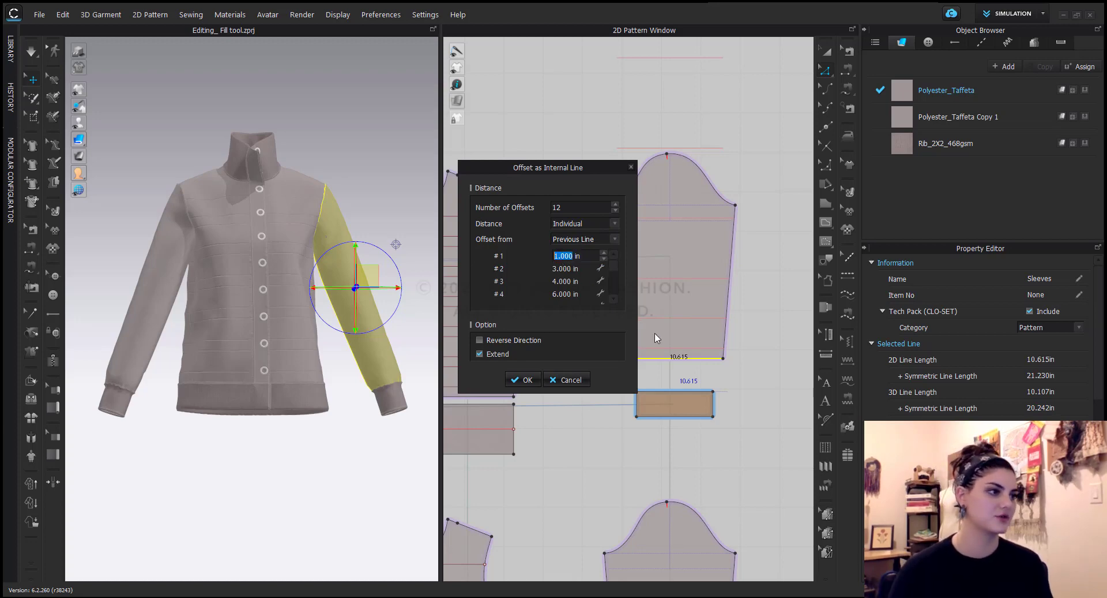
{"action": "left_click", "coordinate": [568, 255]}
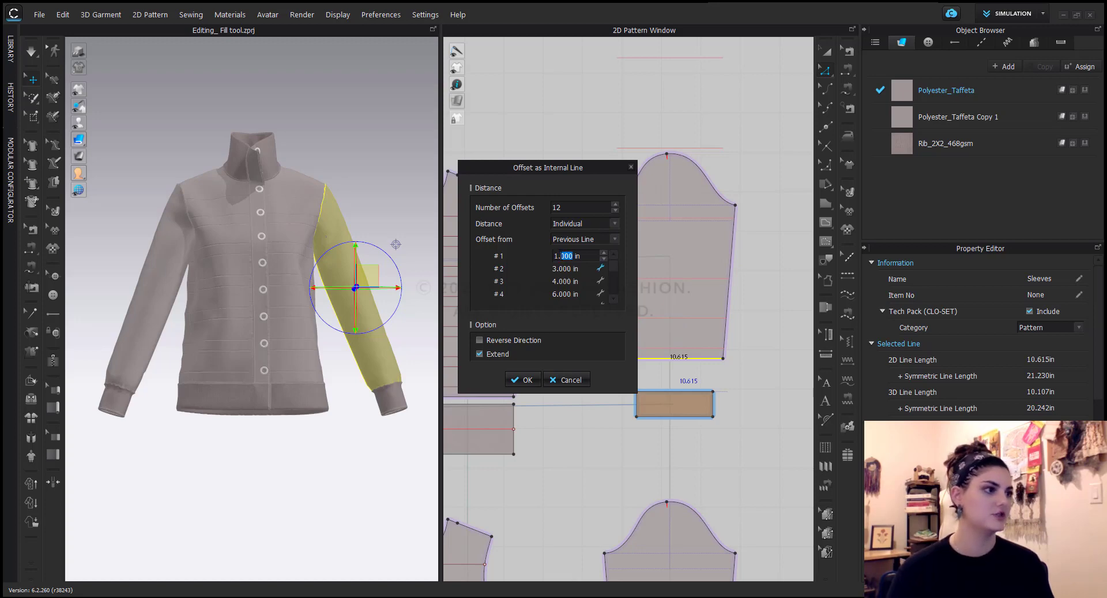
{"action": "key", "text": "ctrl+a"}
{"action": "type", "text": "2"}
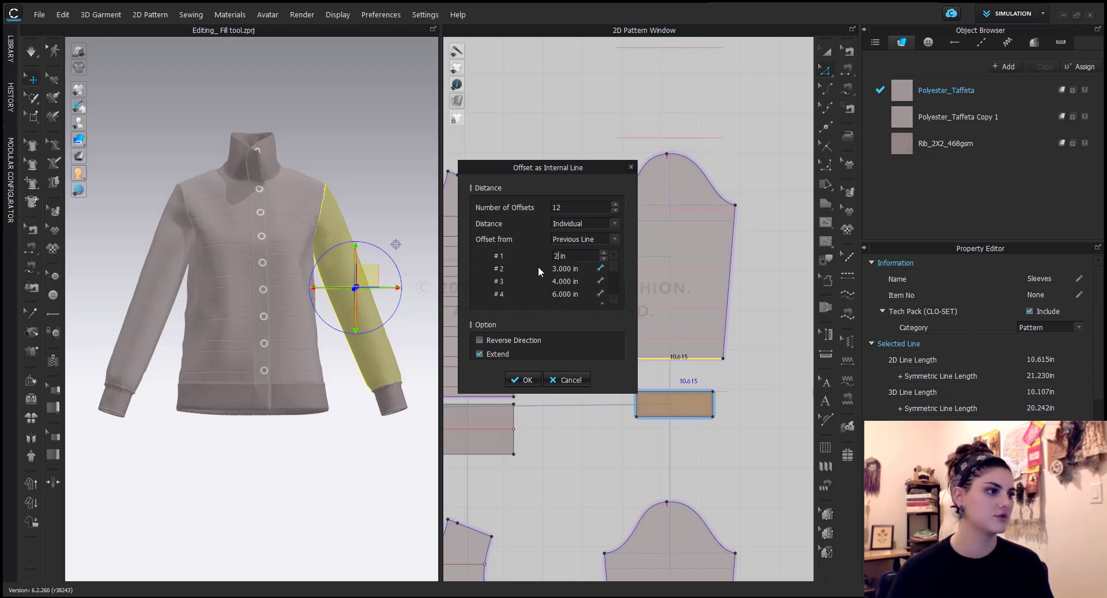
{"action": "left_click", "coordinate": [565, 283]}
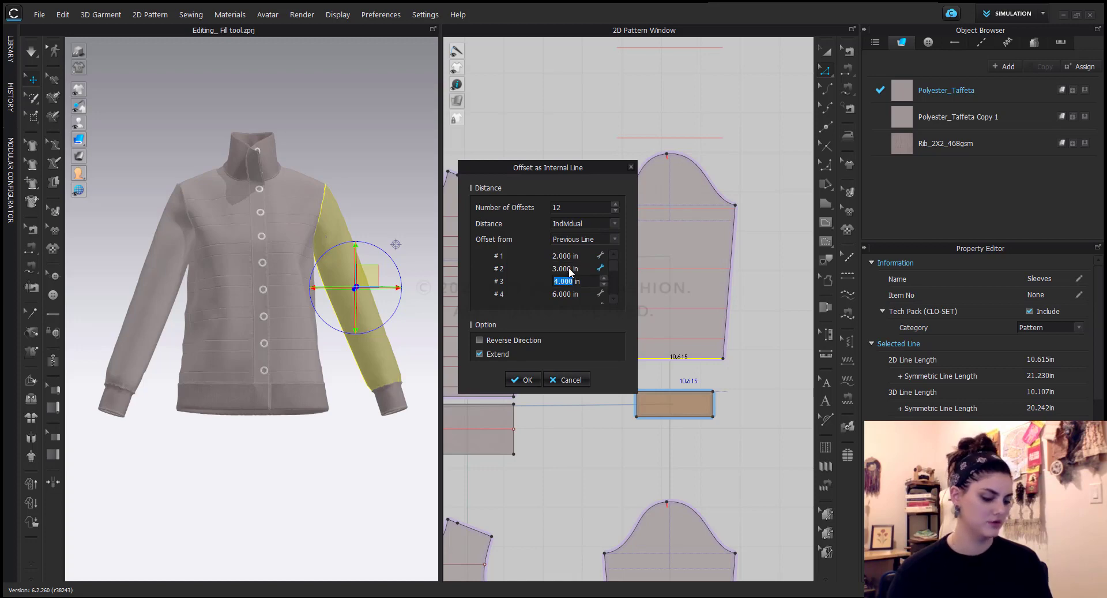
{"action": "left_click", "coordinate": [566, 268]}
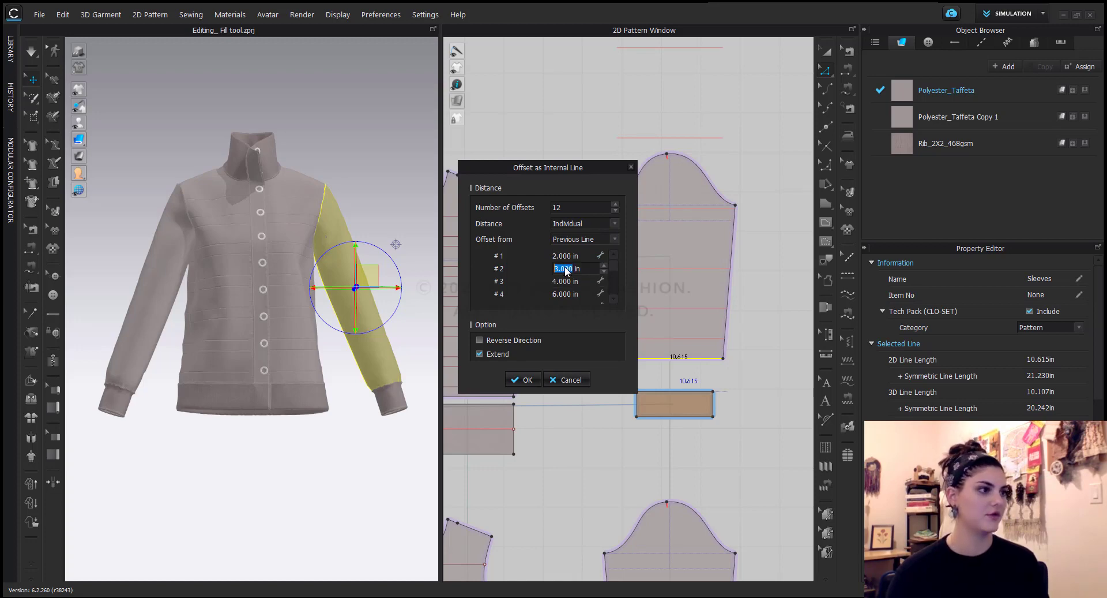
{"action": "type", "text": "0.5"}
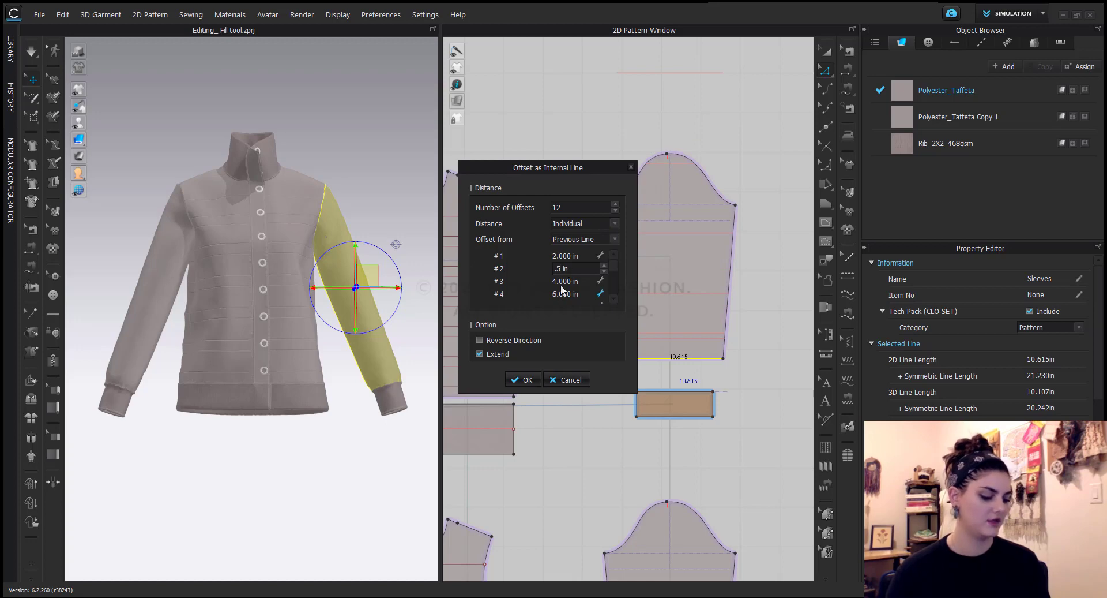
Set the distance of offset #3 to 2 in and offset #4 to 0.5 in.
{"action": "left_click", "coordinate": [563, 281]}
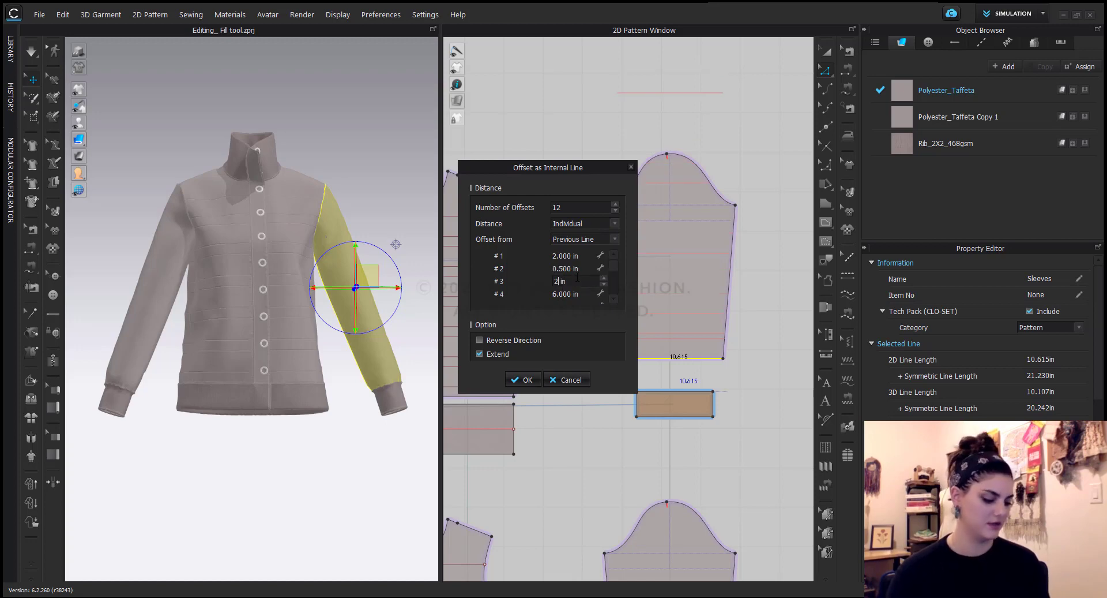
{"action": "type", "text": "2"}
{"action": "left_click", "coordinate": [570, 295]}
{"action": "type", "text": ".5"}
Set the distance of offset #5 to 2 in and offset #6 to 0.5 in.
{"action": "left_click", "coordinate": [614, 275]}
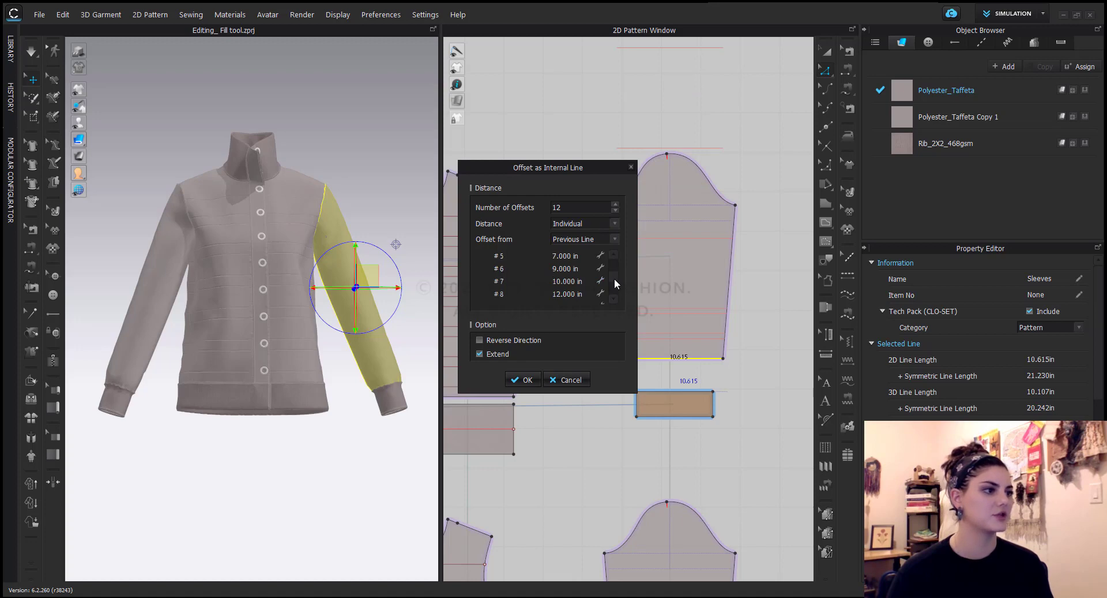
{"action": "left_click", "coordinate": [614, 253]}
{"action": "left_click", "coordinate": [615, 253]}
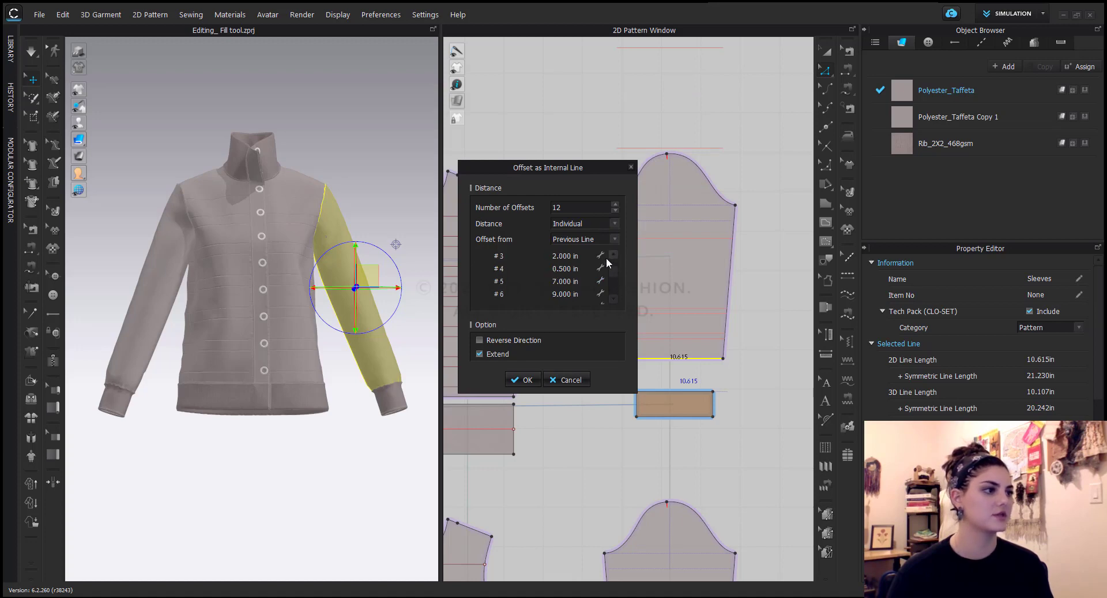
{"action": "double_click", "coordinate": [562, 281]}
{"action": "key", "text": "BackSpace"}
{"action": "type", "text": "2"}
{"action": "key", "text": "Tab"}
{"action": "type", "text": ".5"}
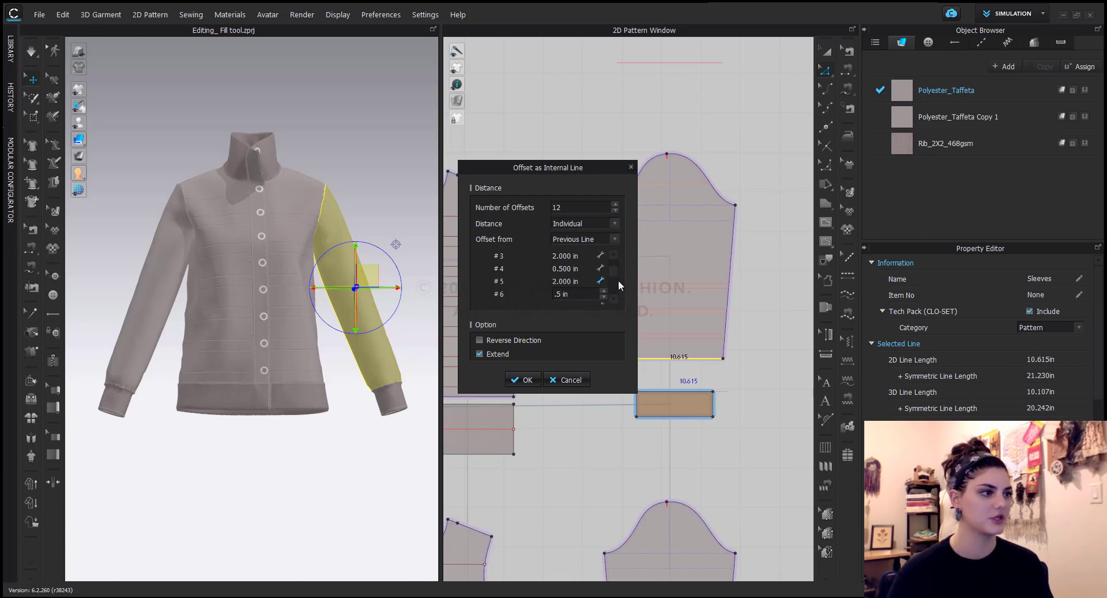
Set the distance of offset #7 to 2 in and offset #8 to 0.5 in.
{"action": "scroll", "coordinate": [617, 279], "scroll_direction": "down", "scroll_amount": 2}
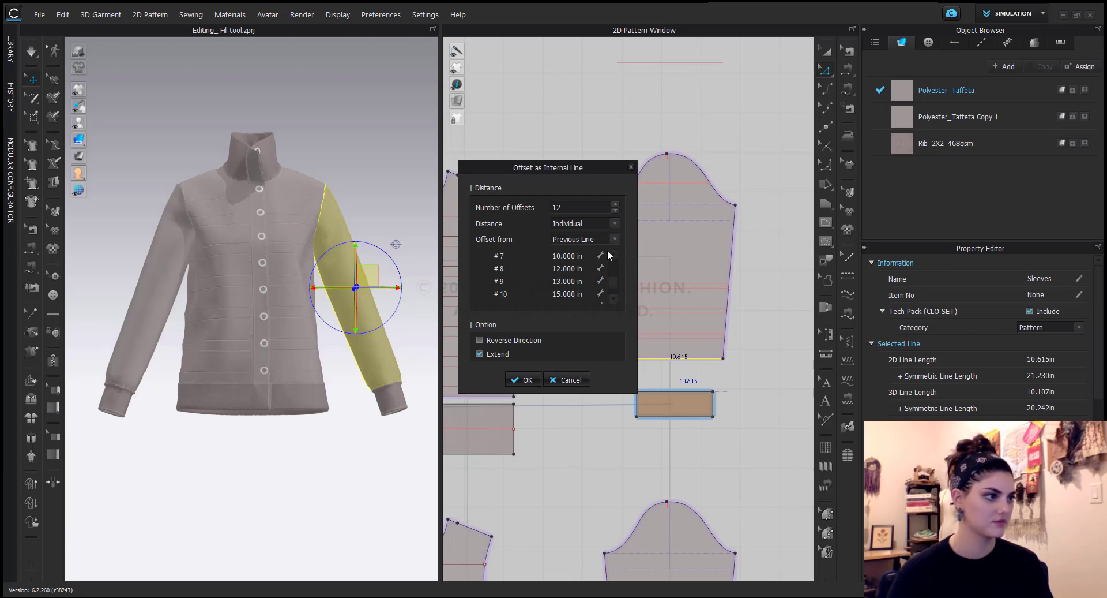
{"action": "scroll", "coordinate": [614, 253], "scroll_direction": "up", "scroll_amount": 2}
{"action": "double_click", "coordinate": [565, 281]}
{"action": "type", "text": "2"}
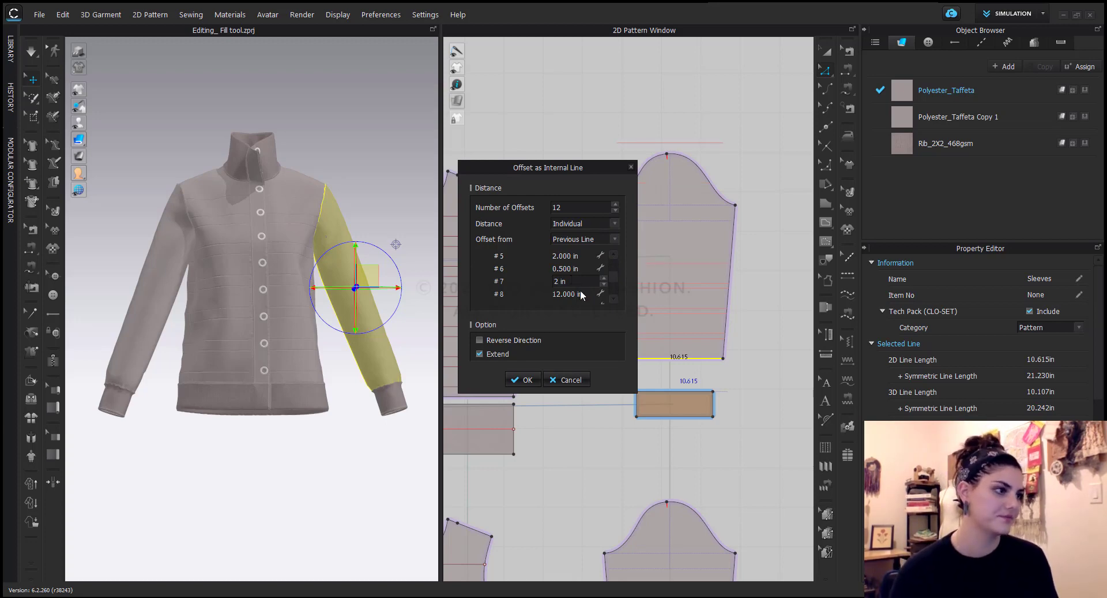
{"action": "double_click", "coordinate": [568, 294]}
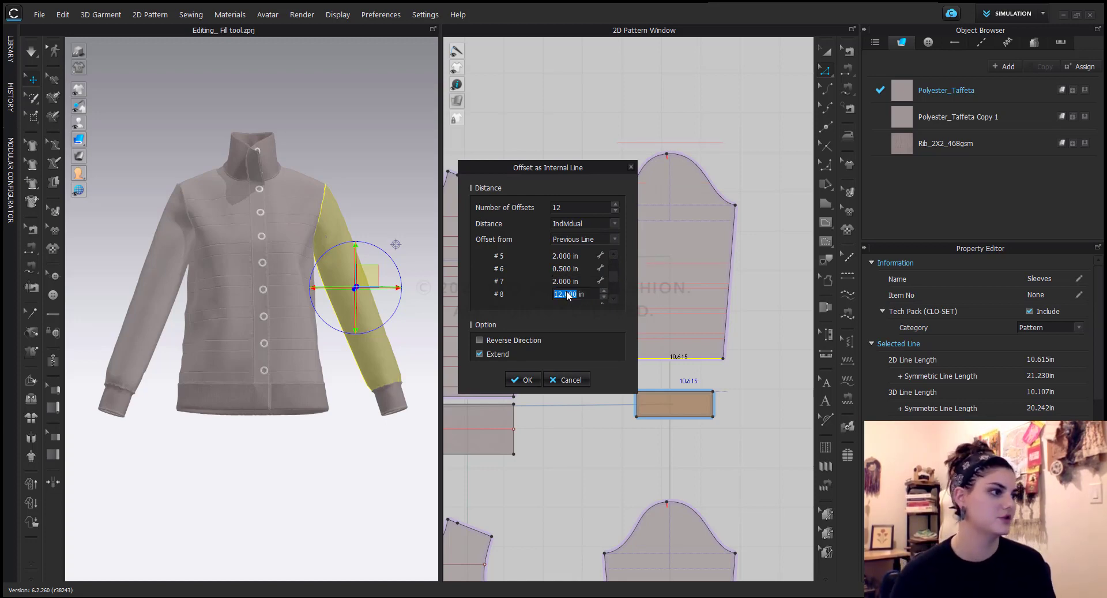
{"action": "type", "text": "0.5"}
Set the distance of offset #9 to 2 in and offset #10 to 0.5 in.
{"action": "left_click", "coordinate": [616, 281]}
{"action": "left_click_drag", "start_coordinate": [614, 277], "coordinate": [616, 282]}
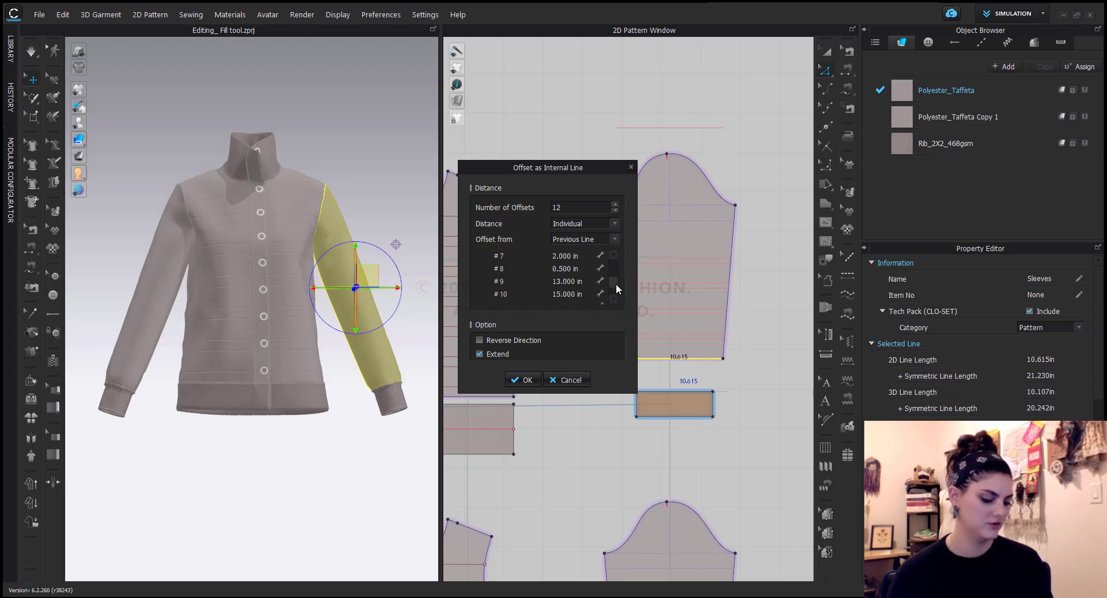
{"action": "double_click", "coordinate": [568, 281]}
{"action": "type", "text": "2"}
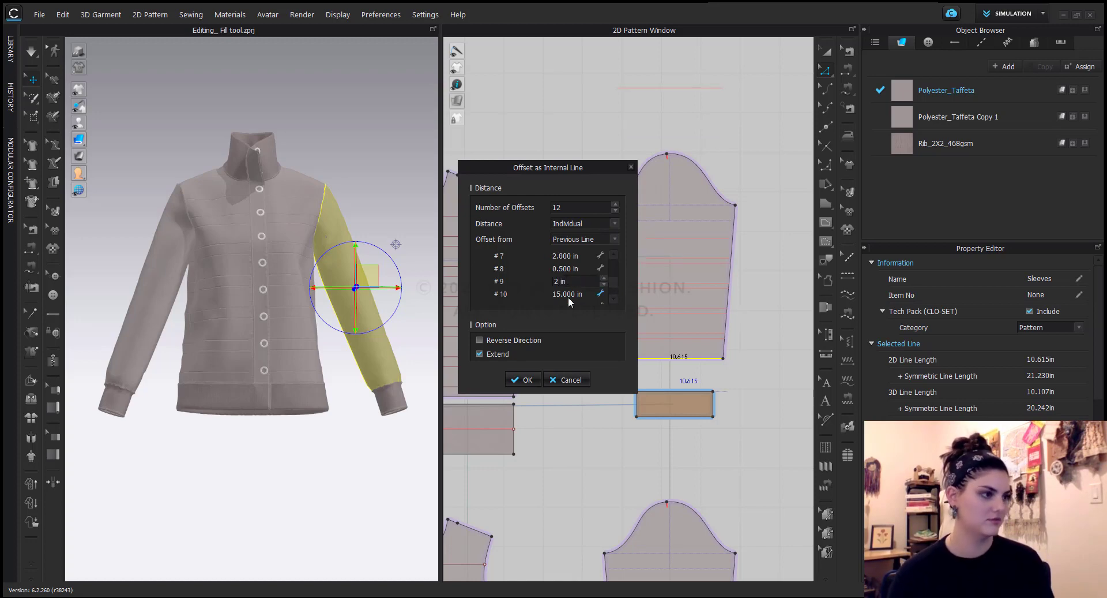
{"action": "double_click", "coordinate": [569, 295]}
{"action": "type", "text": ".5"}
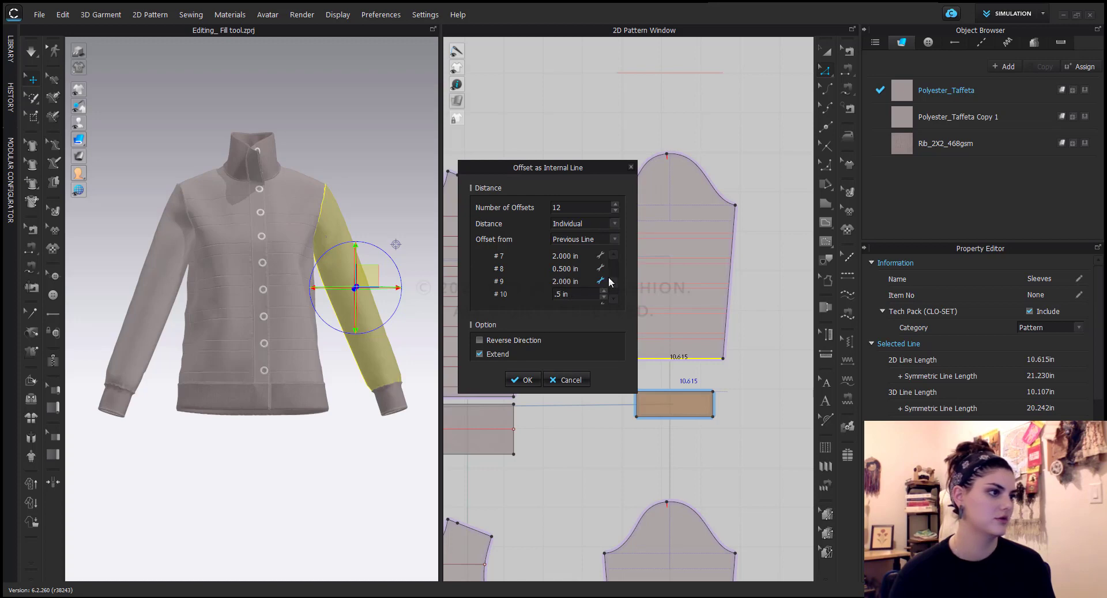
{"action": "key", "text": "Return"}
Set the distance of offset #11 to 2 in and offset #12 to 0.5 in.
{"action": "scroll", "coordinate": [568, 282], "scroll_direction": "down", "scroll_amount": 1}
{"action": "double_click", "coordinate": [574, 282]}
{"action": "double_click", "coordinate": [568, 294]}
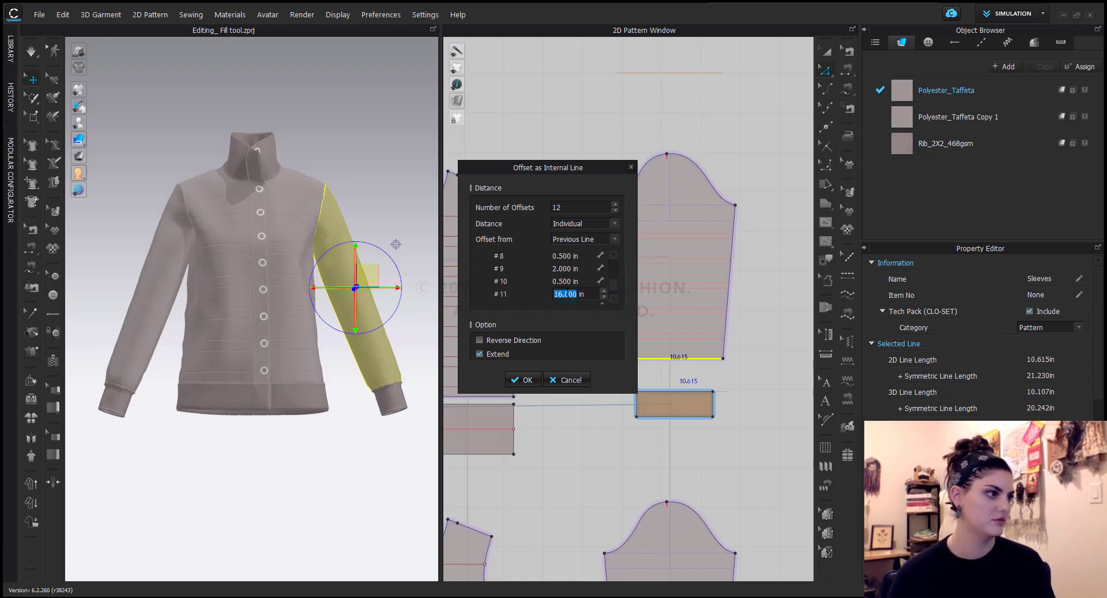
{"action": "type", "text": "2"}
{"action": "key", "text": "Return"}
{"action": "scroll", "coordinate": [618, 299], "scroll_direction": "down", "scroll_amount": 1}
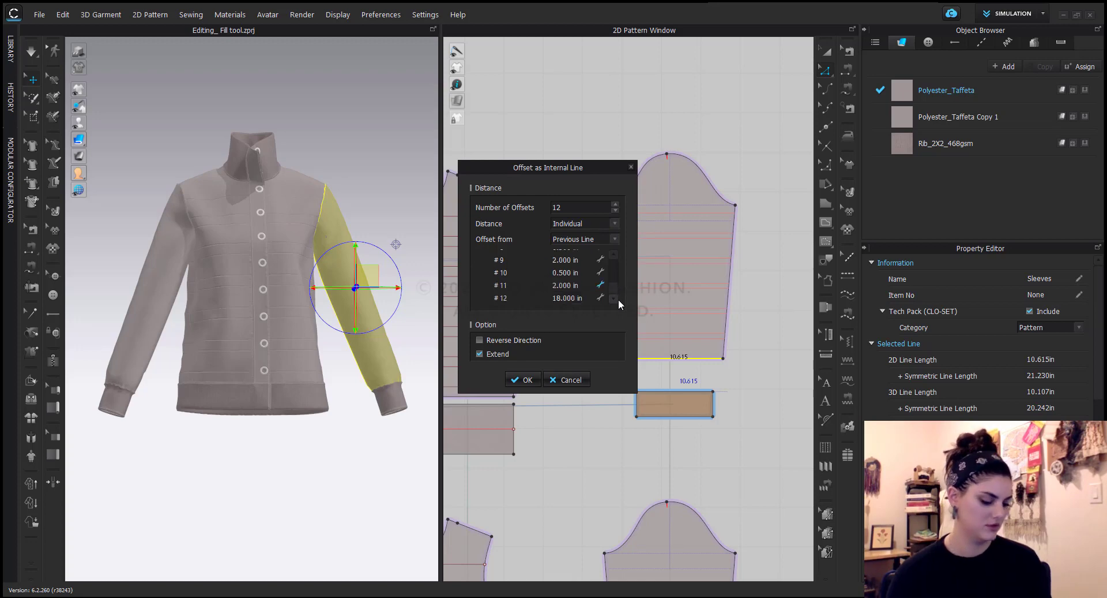
{"action": "double_click", "coordinate": [562, 299]}
{"action": "type", "text": ".5"}
{"action": "key", "text": "Return"}
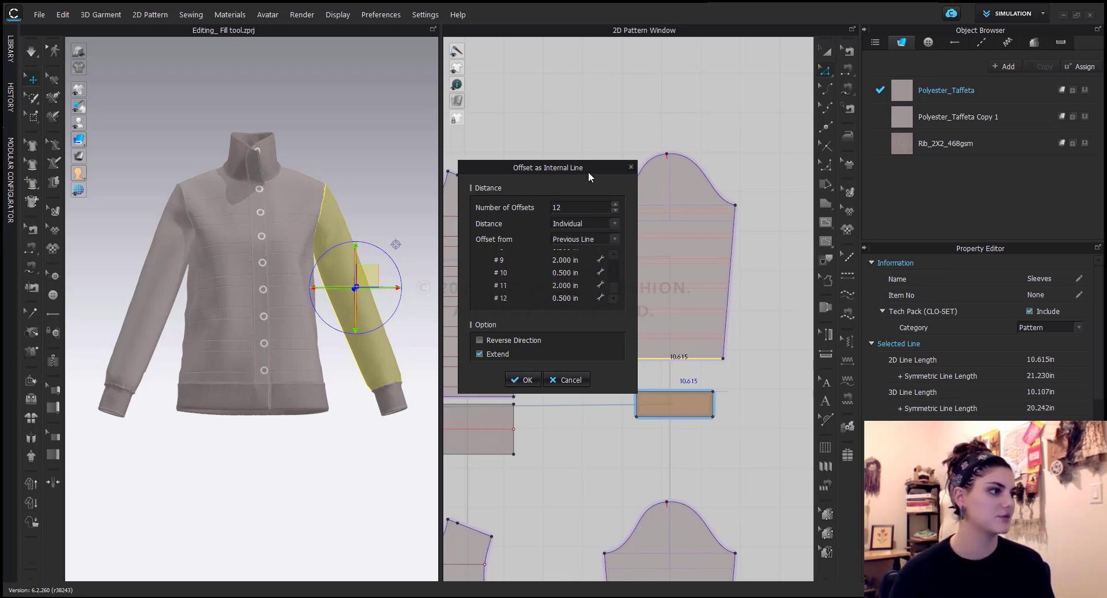
Check the offset preview on the sleeve and create the 12 internal lines.
{"action": "left_click_drag", "start_coordinate": [589, 169], "coordinate": [499, 162]}
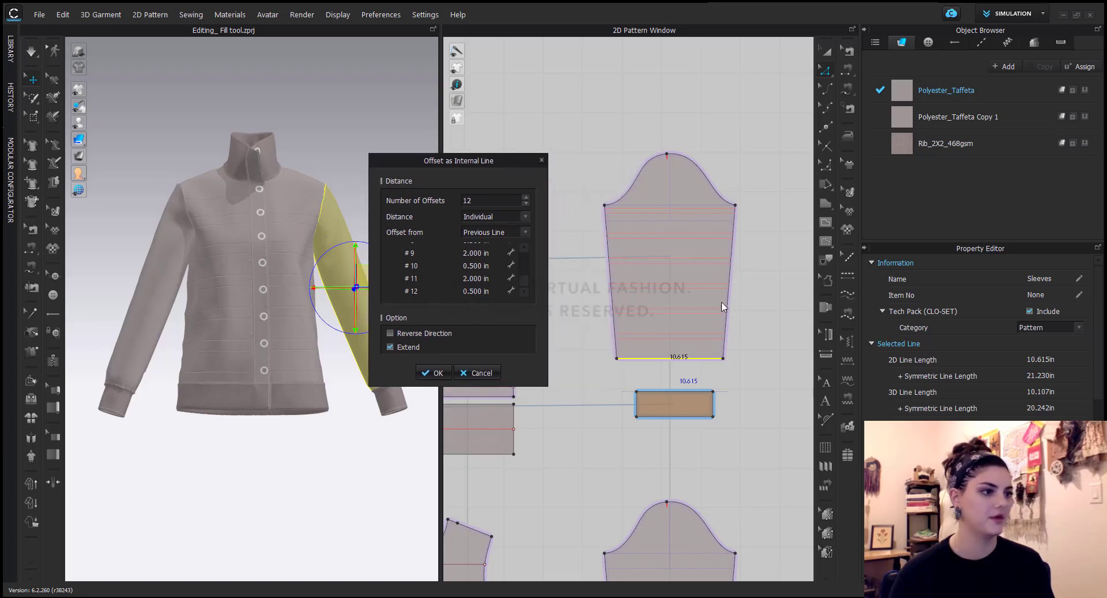
{"action": "left_click", "coordinate": [436, 374]}
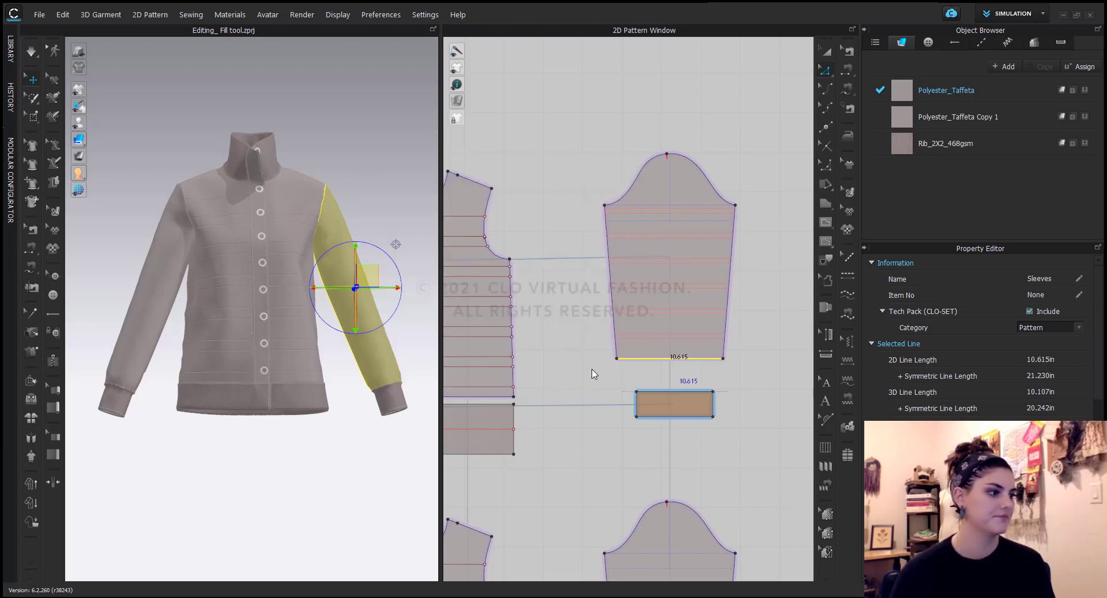
{"action": "scroll", "coordinate": [588, 375], "scroll_direction": "down", "scroll_amount": 4}
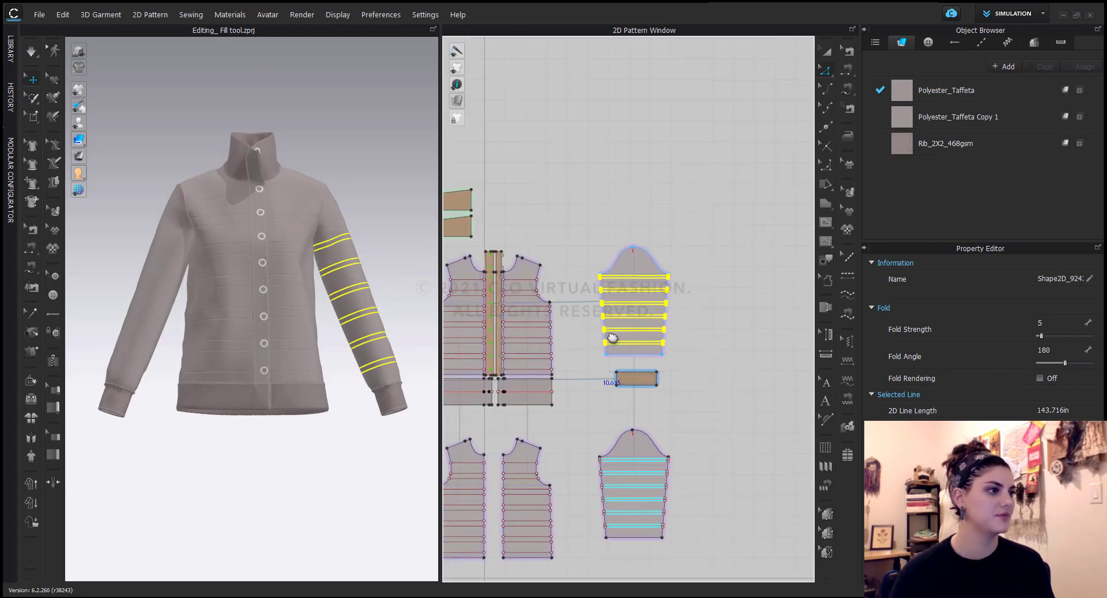
Apply the Fill tool to the horizontal internal lines of the wearer's left outer sleeve pattern.
{"action": "right_click_drag", "start_coordinate": [606, 392], "coordinate": [732, 323]}
{"action": "scroll", "coordinate": [732, 323], "scroll_direction": "down", "scroll_amount": 3}
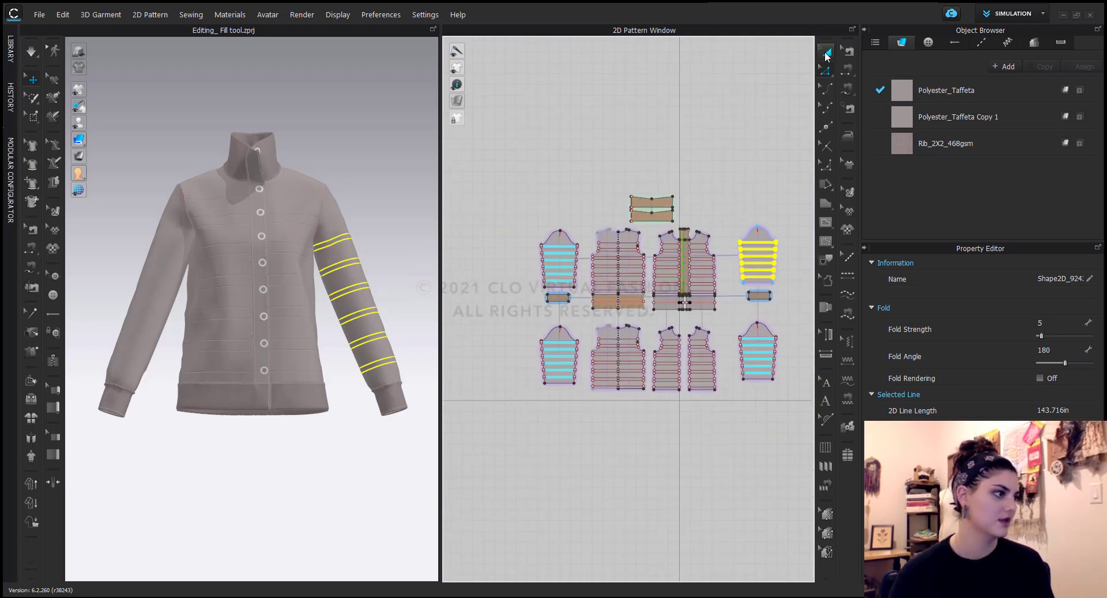
{"action": "key", "text": "a"}
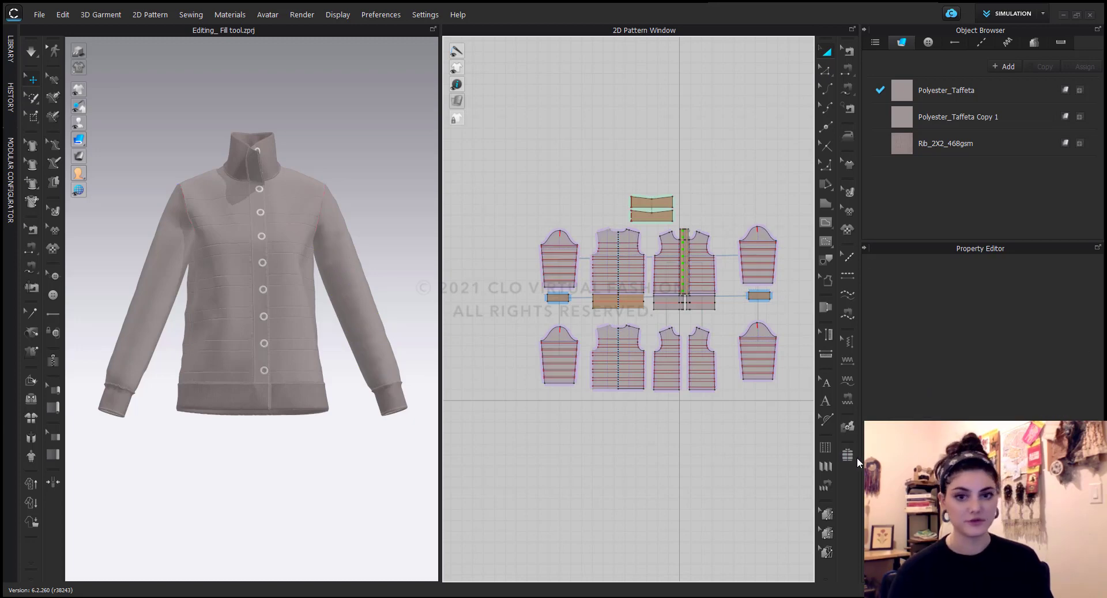
{"action": "left_click", "coordinate": [849, 456]}
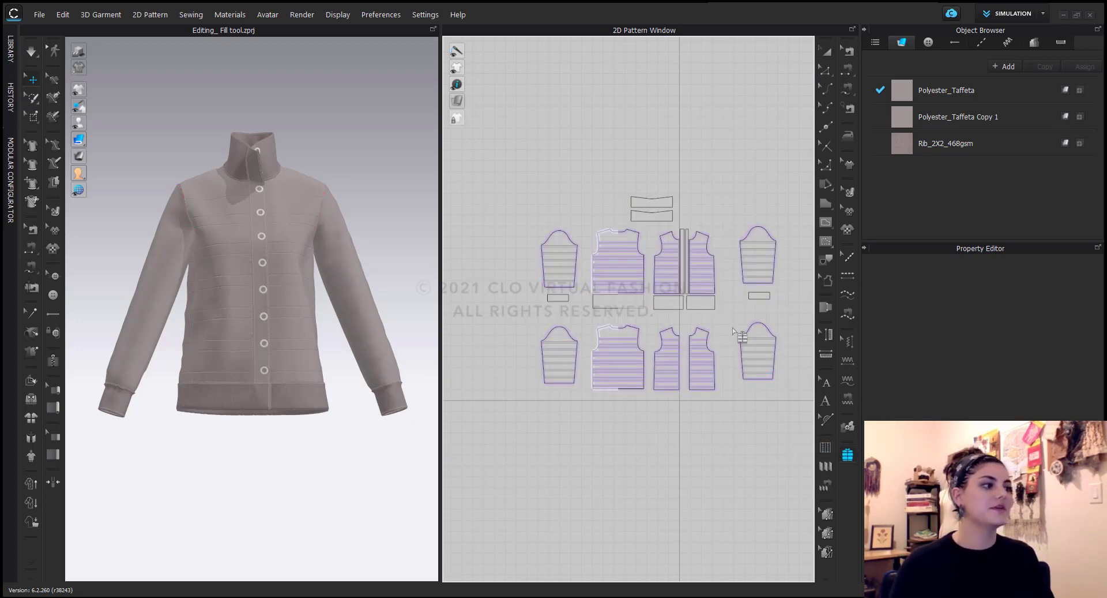
{"action": "middle_click_drag", "start_coordinate": [728, 324], "coordinate": [704, 324]}
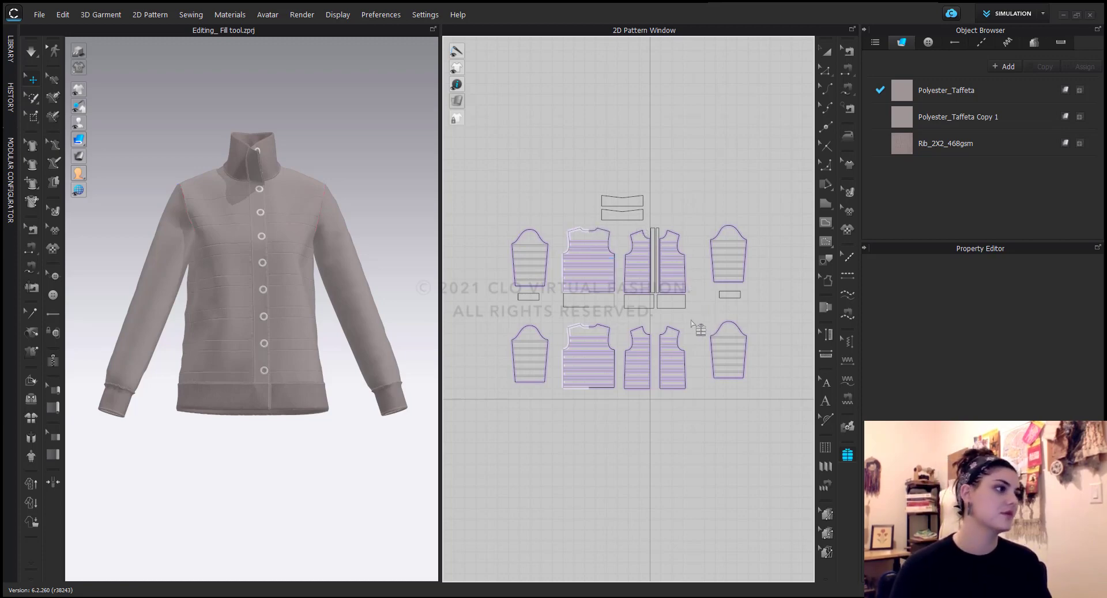
{"action": "scroll", "coordinate": [761, 304], "scroll_direction": "up", "scroll_amount": 4}
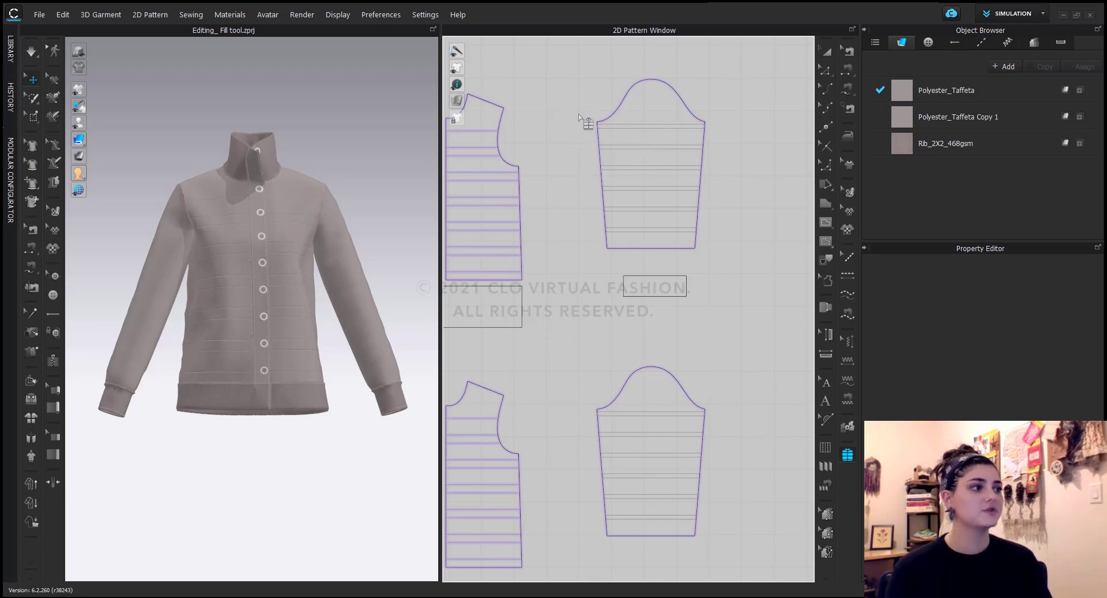
{"action": "left_click_drag", "start_coordinate": [575, 114], "coordinate": [754, 238]}
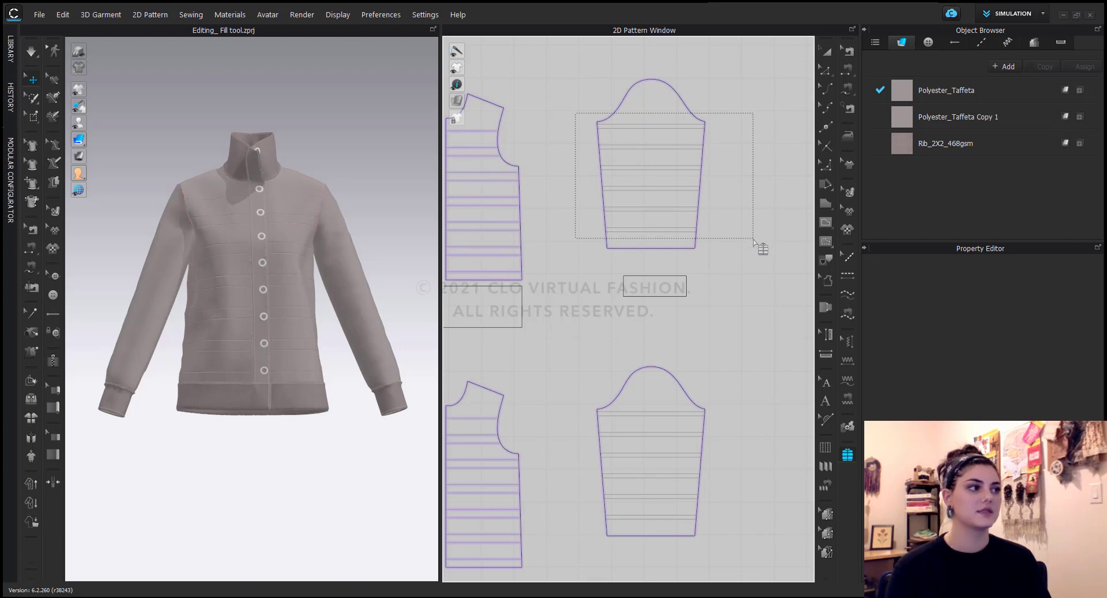
{"action": "left_click", "coordinate": [635, 173]}
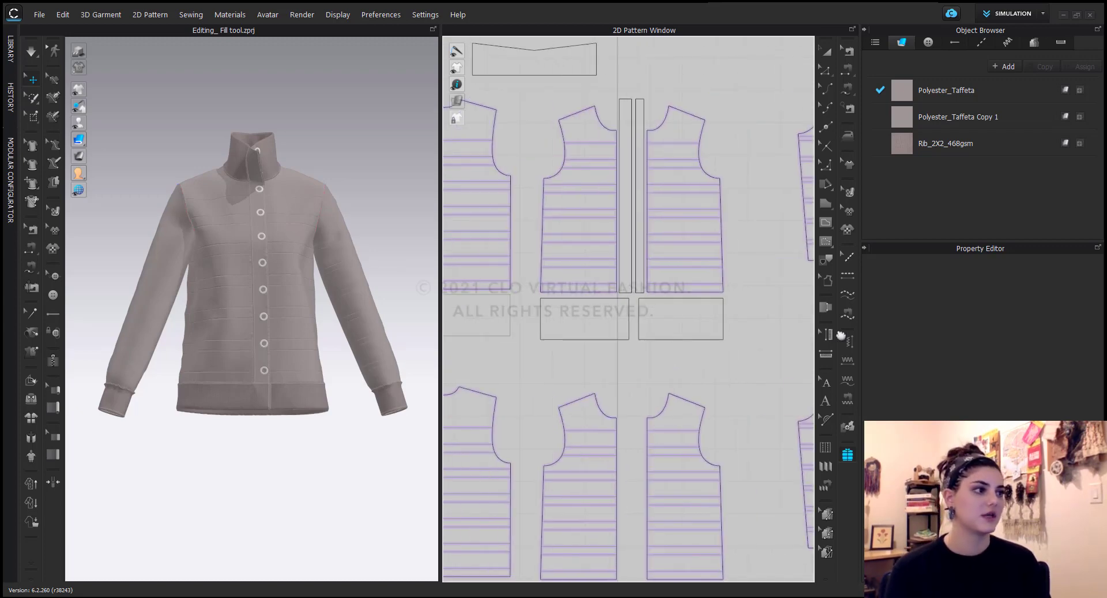
Select the internal lines of the wearer's right outer sleeve pattern and convert them with the Fill tool.
{"action": "scroll", "coordinate": [594, 321], "scroll_direction": "down", "scroll_amount": 2}
{"action": "scroll", "coordinate": [588, 363], "scroll_direction": "up", "scroll_amount": 2}
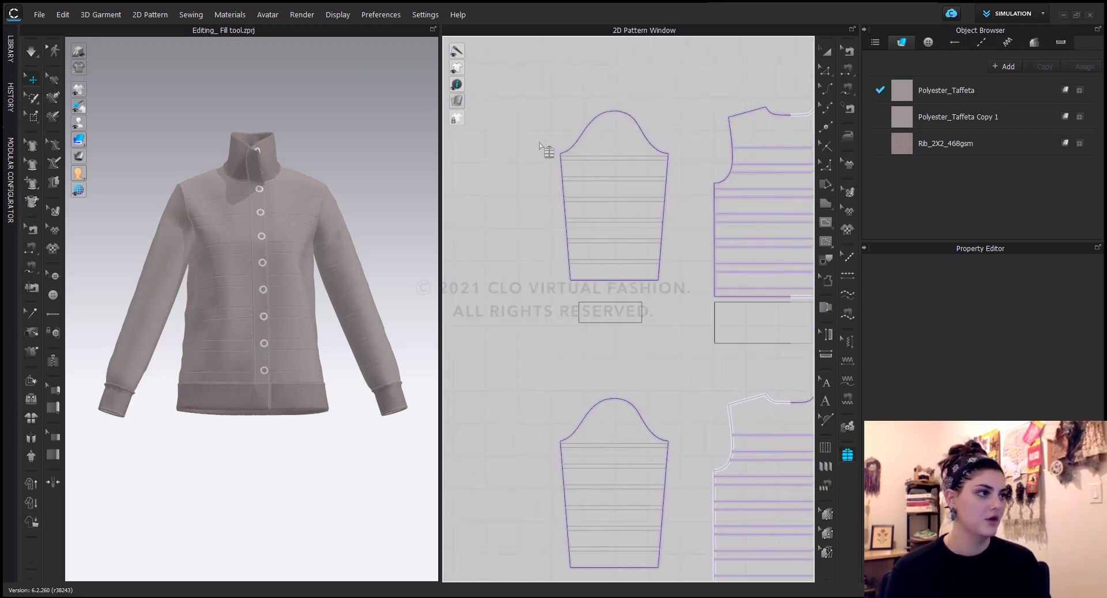
{"action": "left_click_drag", "start_coordinate": [539, 138], "coordinate": [686, 277]}
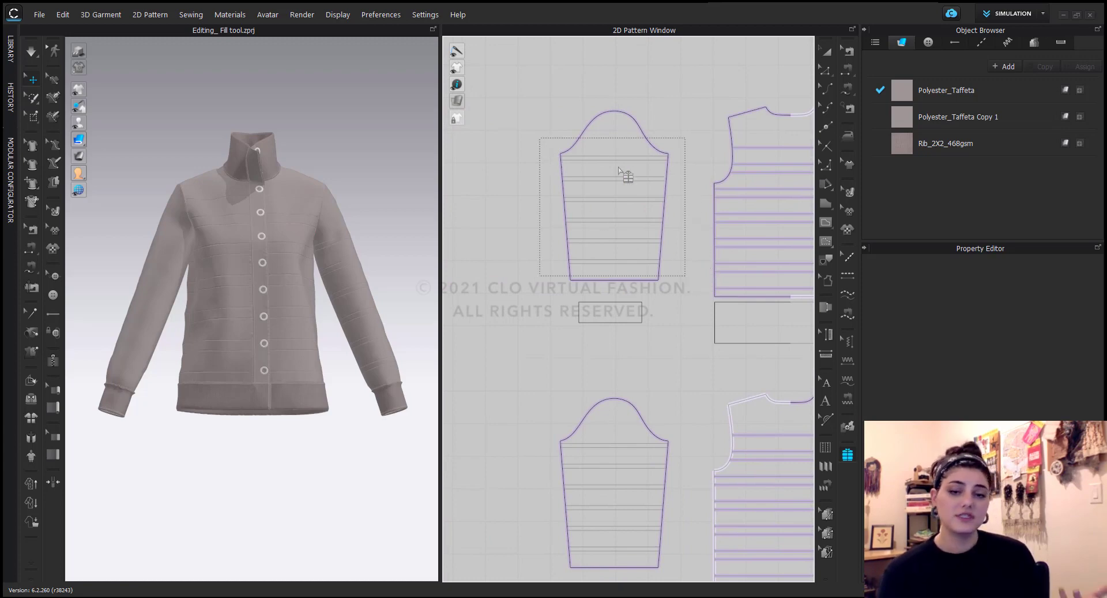
{"action": "left_click", "coordinate": [584, 199]}
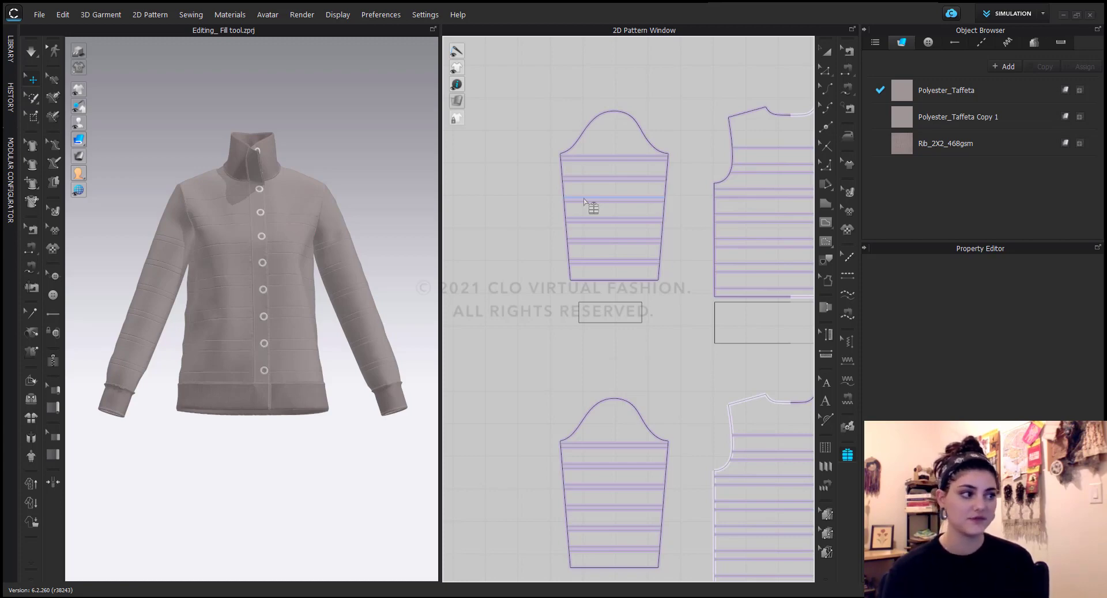
{"action": "right_click_drag", "start_coordinate": [698, 425], "coordinate": [474, 407]}
{"action": "scroll", "coordinate": [611, 390], "scroll_direction": "down", "scroll_amount": 5}
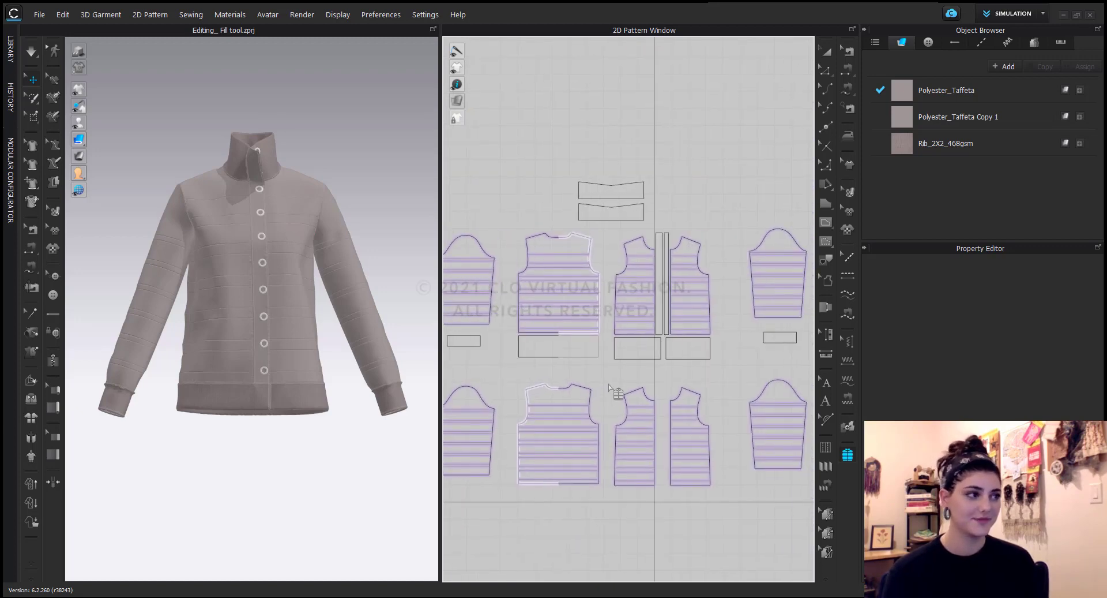
{"action": "right_click_drag", "start_coordinate": [609, 385], "coordinate": [620, 345]}
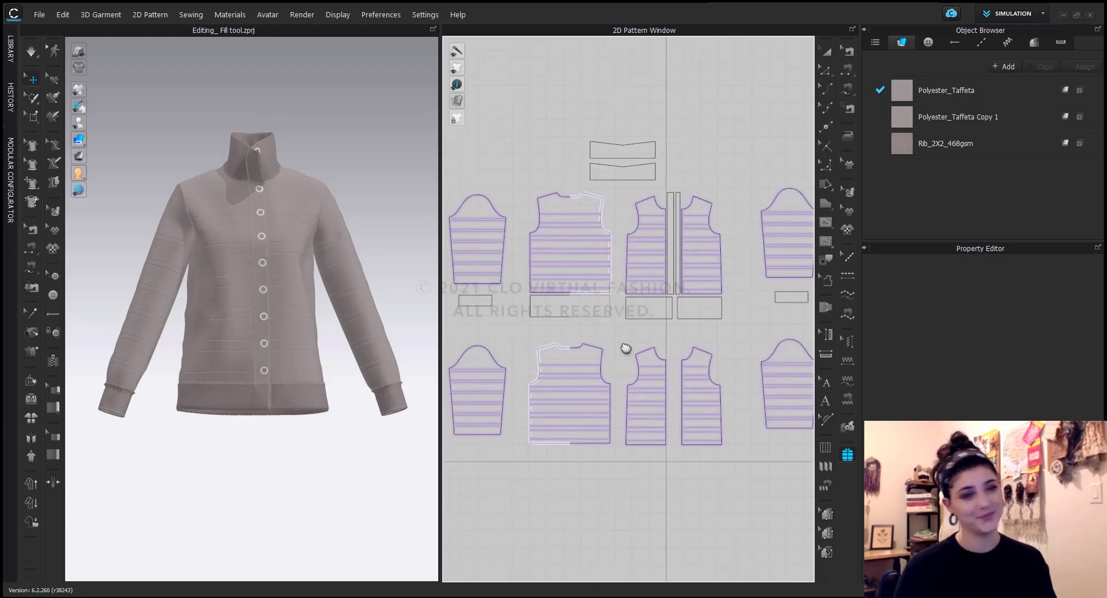
{"action": "scroll", "coordinate": [621, 345], "scroll_direction": "down", "scroll_amount": 2}
{"action": "scroll", "coordinate": [621, 308], "scroll_direction": "up", "scroll_amount": 3}
{"action": "right_click_drag", "start_coordinate": [621, 308], "coordinate": [612, 270]}
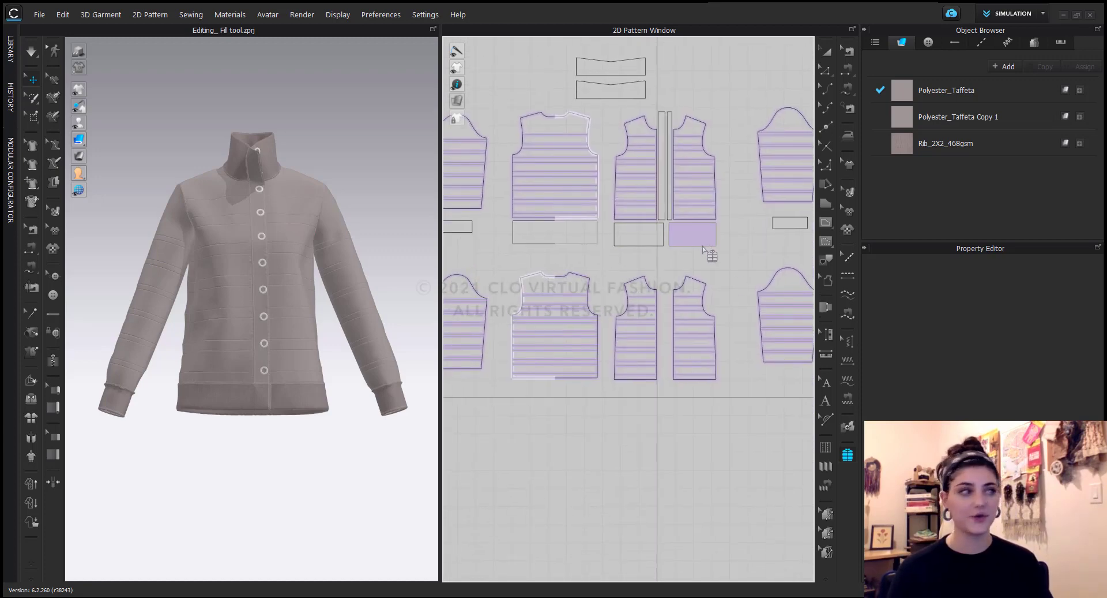
{"action": "scroll", "coordinate": [680, 199], "scroll_direction": "down", "scroll_amount": 2}
{"action": "right_click_drag", "start_coordinate": [545, 138], "coordinate": [563, 129]}
{"action": "left_click_drag", "start_coordinate": [495, 124], "coordinate": [796, 225]}
{"action": "right_click_drag", "start_coordinate": [746, 251], "coordinate": [706, 244]}
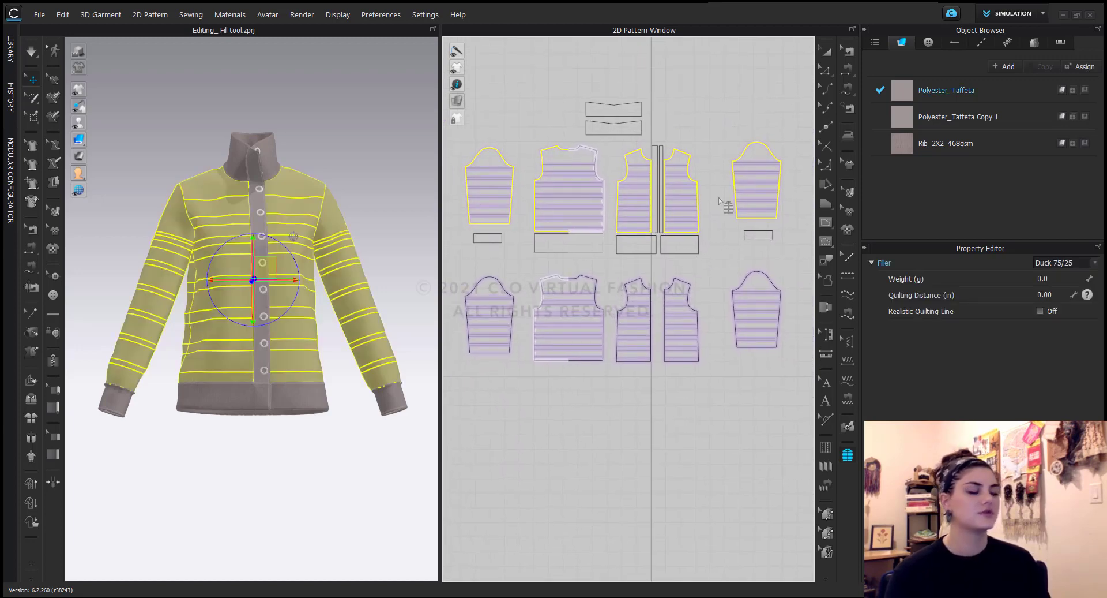
{"action": "left_click", "coordinate": [721, 122]}
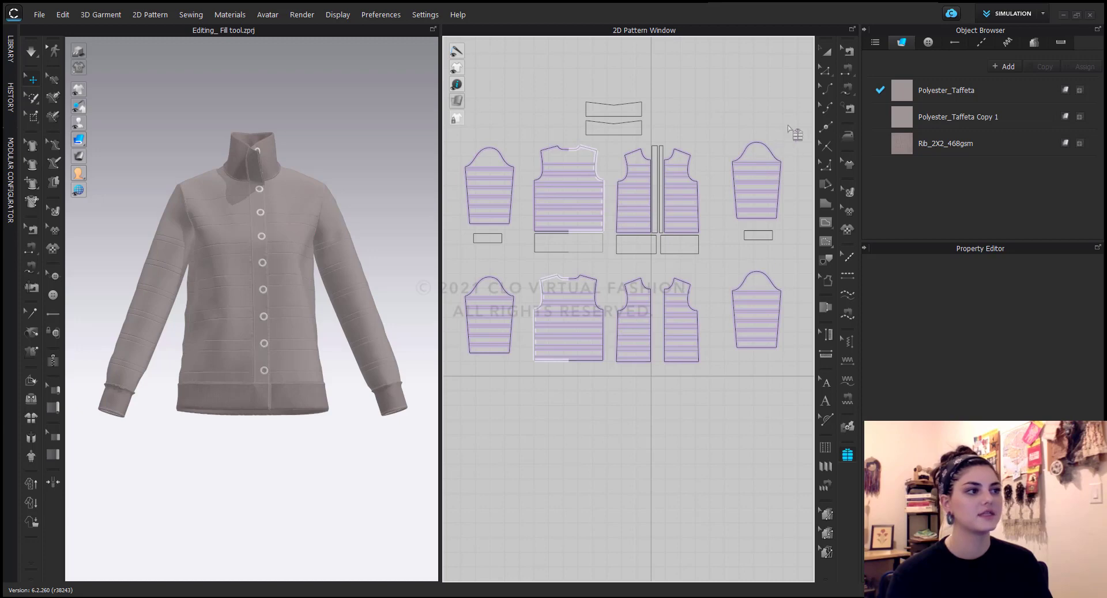
Select the upper row of front, back and sleeve patterns and set their filler to Duck 90/10.
{"action": "left_click_drag", "start_coordinate": [788, 123], "coordinate": [454, 241]}
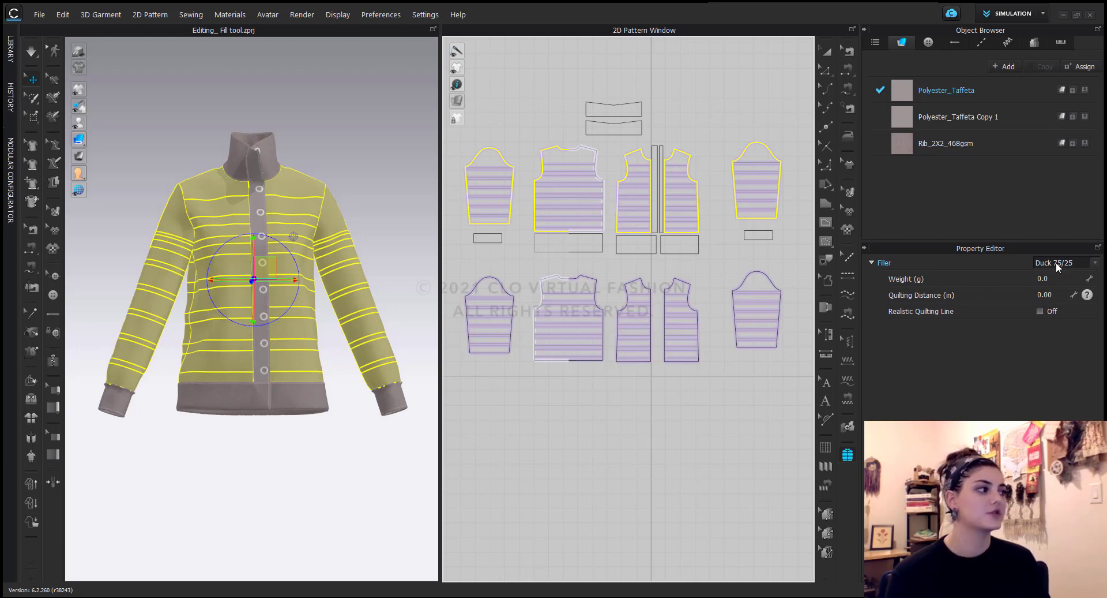
{"action": "left_click", "coordinate": [1096, 263]}
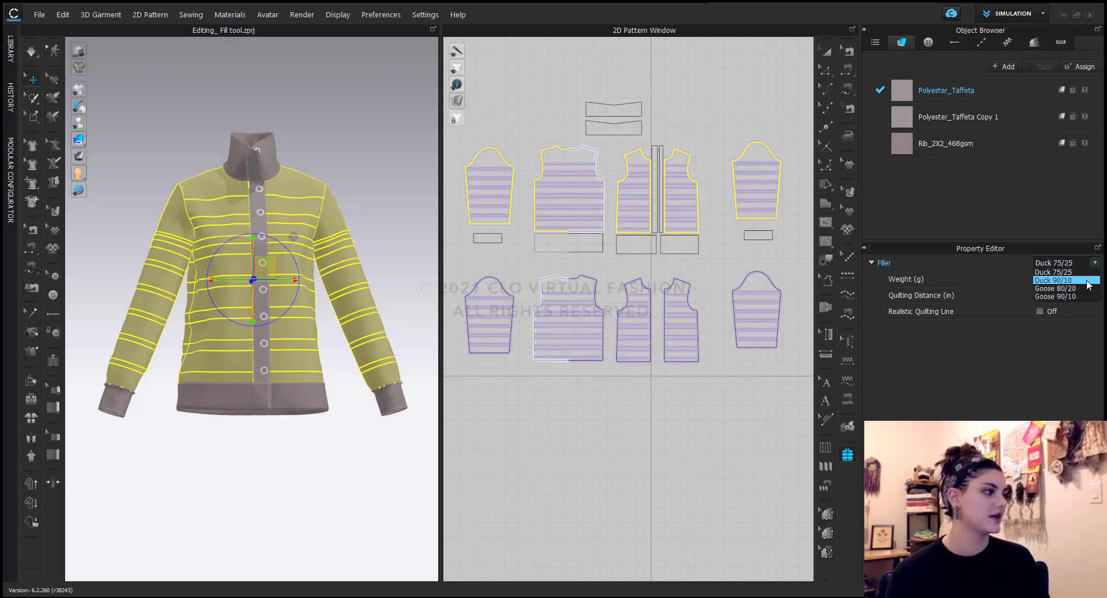
{"action": "left_click", "coordinate": [1014, 280]}
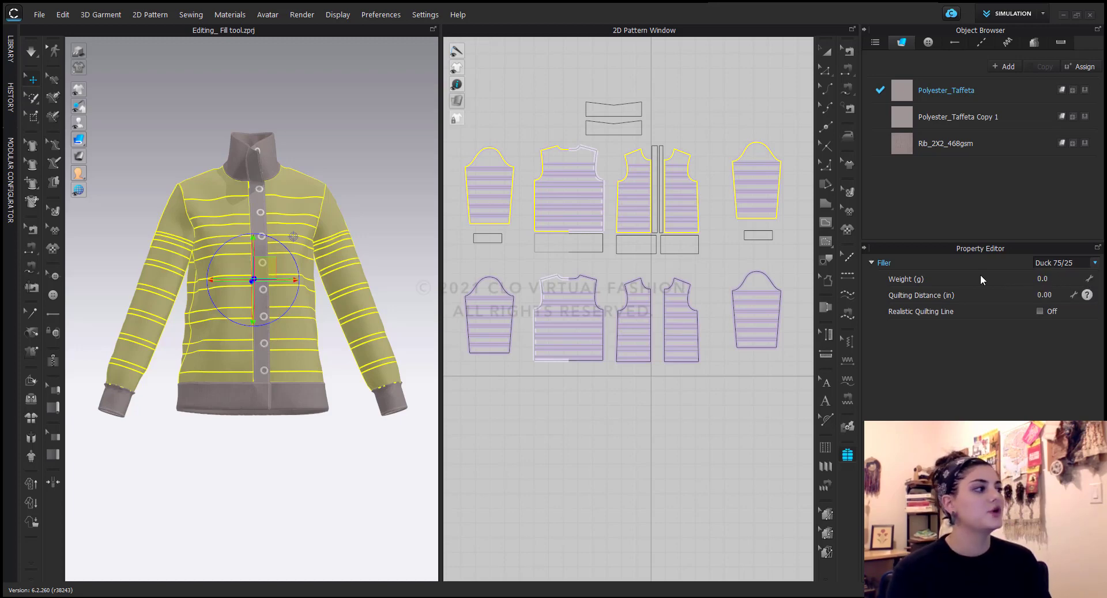
{"action": "left_click", "coordinate": [742, 121]}
Set the filler weight of the wearer's left outer sleeve pattern to 75 g.
{"action": "middle_click_drag", "start_coordinate": [742, 121], "coordinate": [708, 126]}
{"action": "left_click", "coordinate": [701, 141]}
{"action": "left_click", "coordinate": [1066, 278]}
{"action": "type", "text": "75"}
{"action": "key", "text": "Return"}
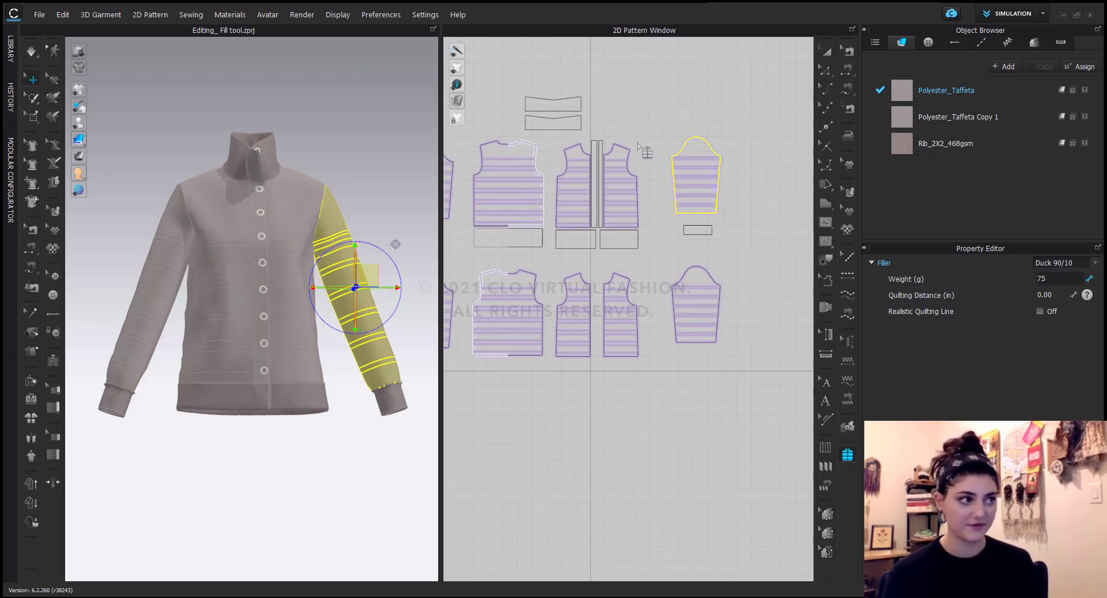
{"action": "left_click", "coordinate": [659, 146]}
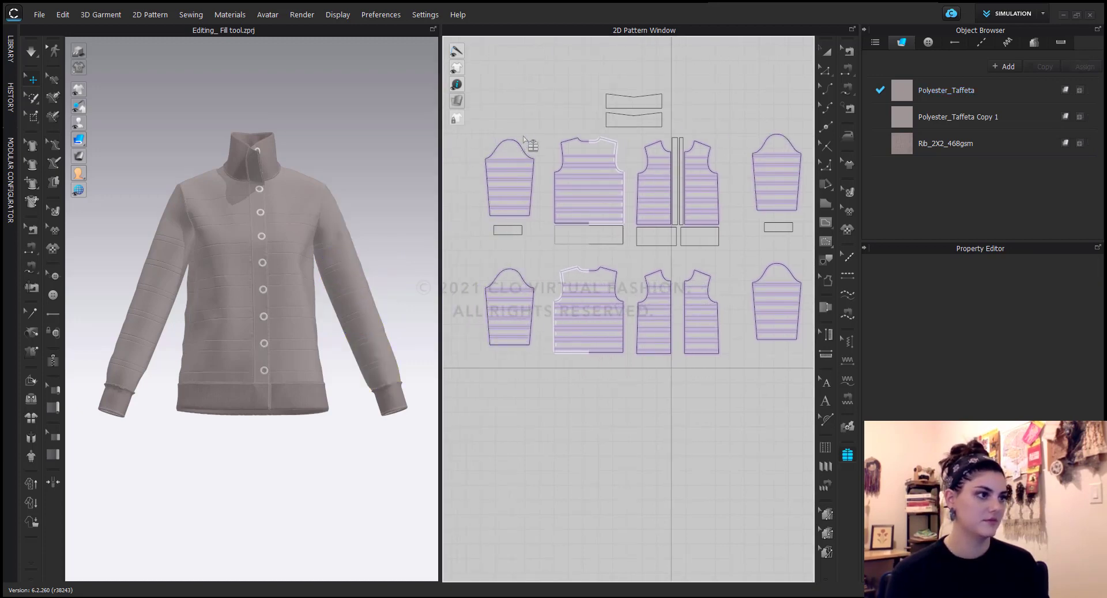
Give the wearer's right outer sleeve pattern a filler weight of 75 g.
{"action": "left_click", "coordinate": [519, 190]}
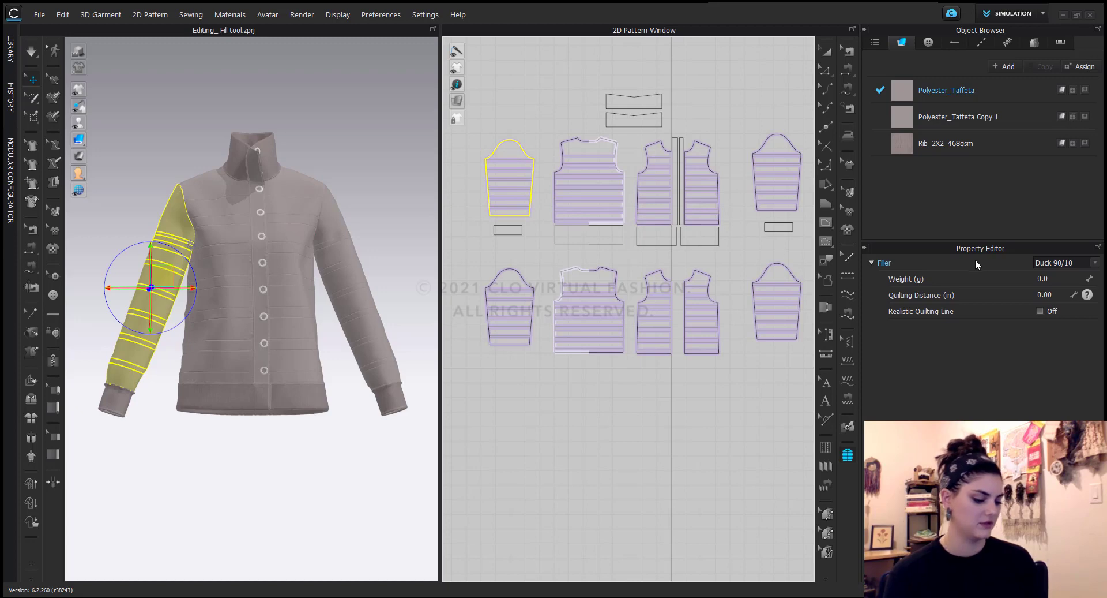
{"action": "left_click", "coordinate": [1055, 279]}
{"action": "type", "text": "75"}
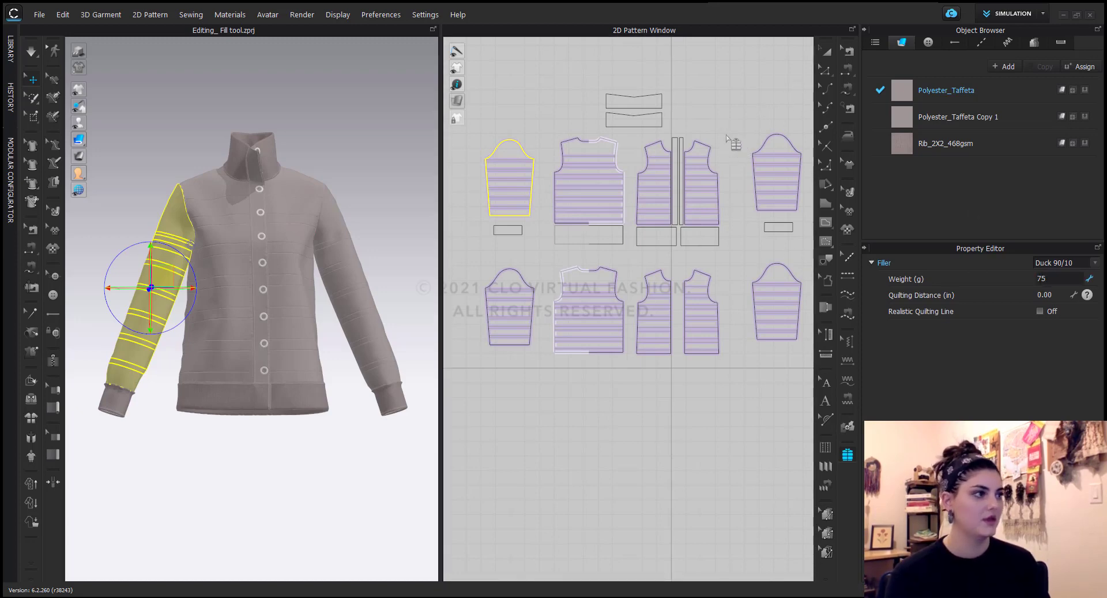
{"action": "left_click", "coordinate": [558, 139]}
Select the outer back and both outer front patterns together and set their filler weight to 130 g.
{"action": "left_click_drag", "start_coordinate": [534, 131], "coordinate": [732, 231]}
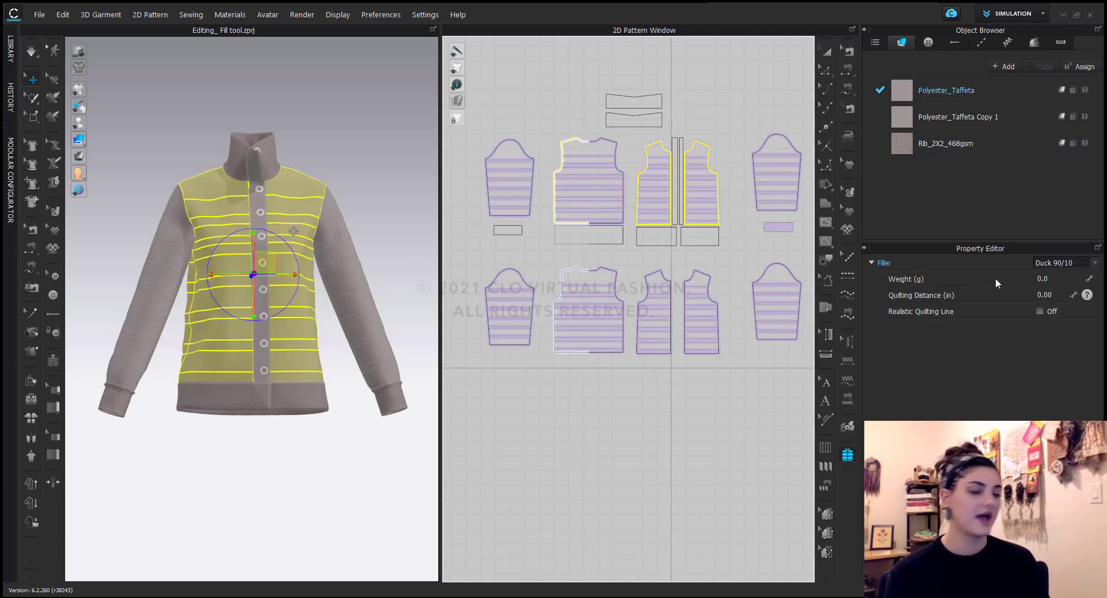
{"action": "left_click", "coordinate": [1064, 278]}
{"action": "type", "text": "130"}
{"action": "key", "text": "Return"}
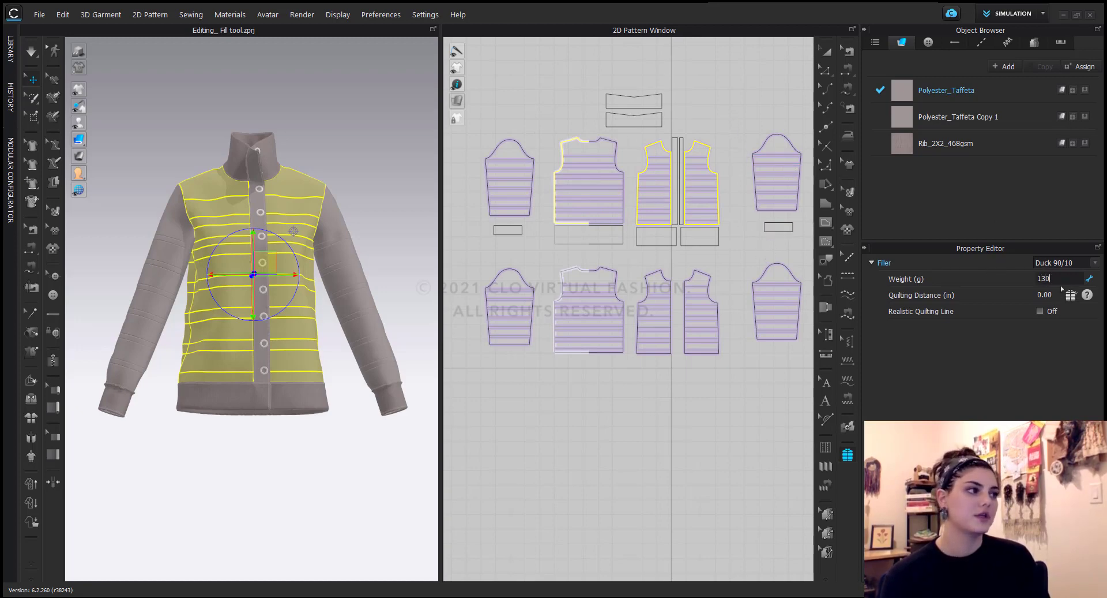
{"action": "left_click", "coordinate": [711, 119]}
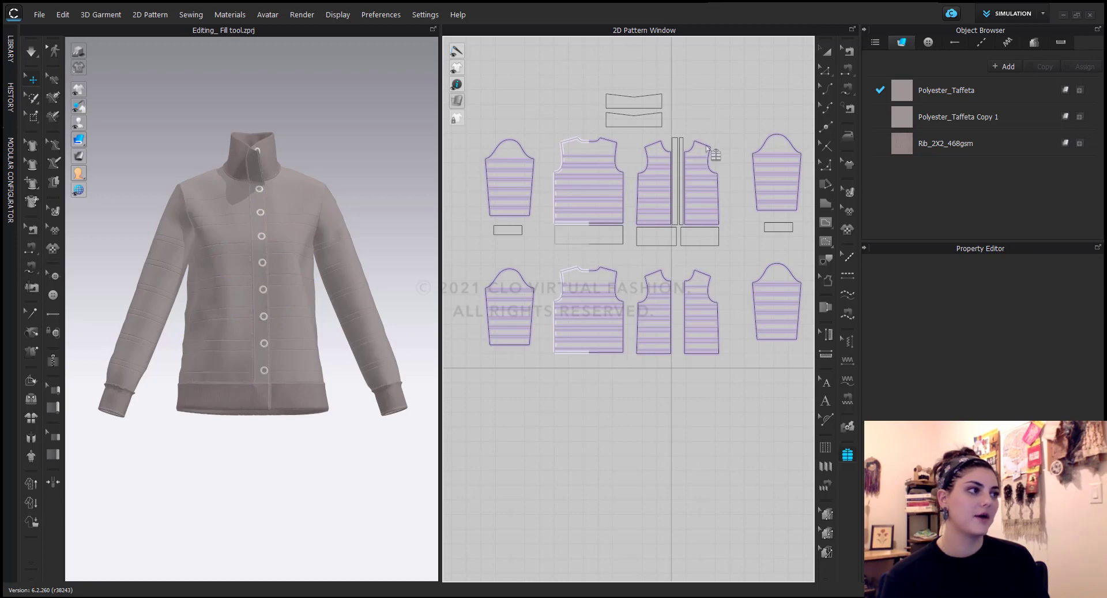
Check the filler weight assigned to the individual outer front and back patterns.
{"action": "left_click", "coordinate": [691, 225]}
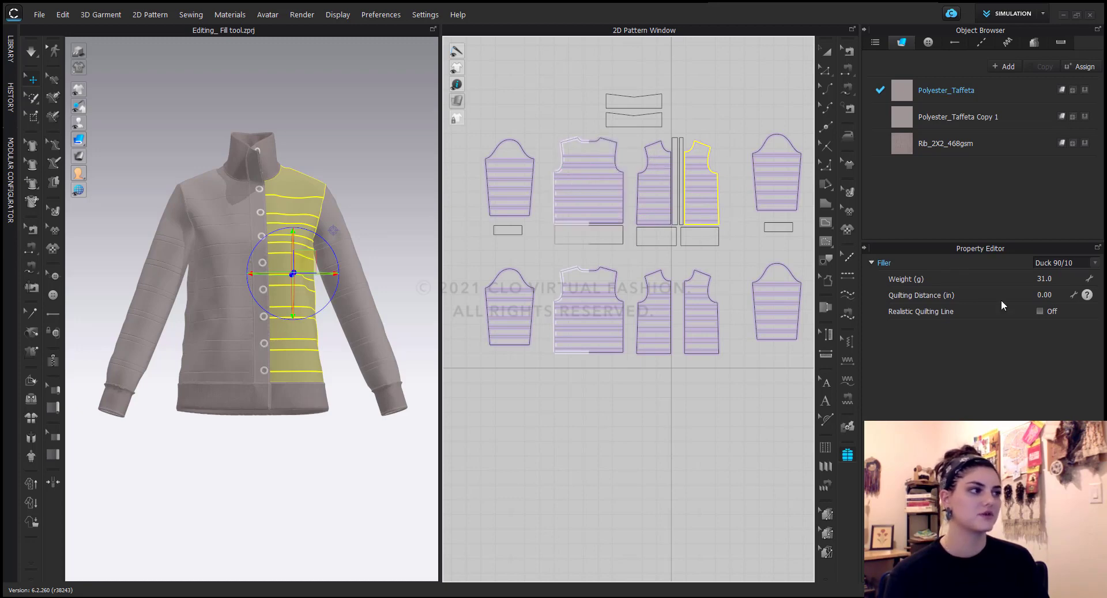
{"action": "left_click", "coordinate": [668, 213]}
{"action": "left_click", "coordinate": [627, 234]}
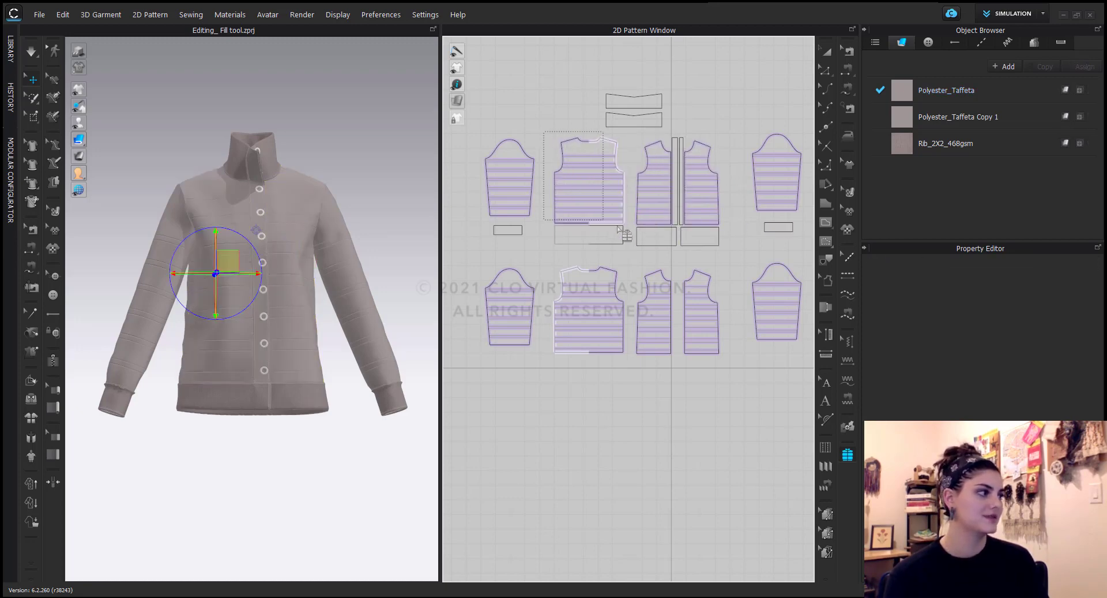
{"action": "left_click", "coordinate": [617, 216]}
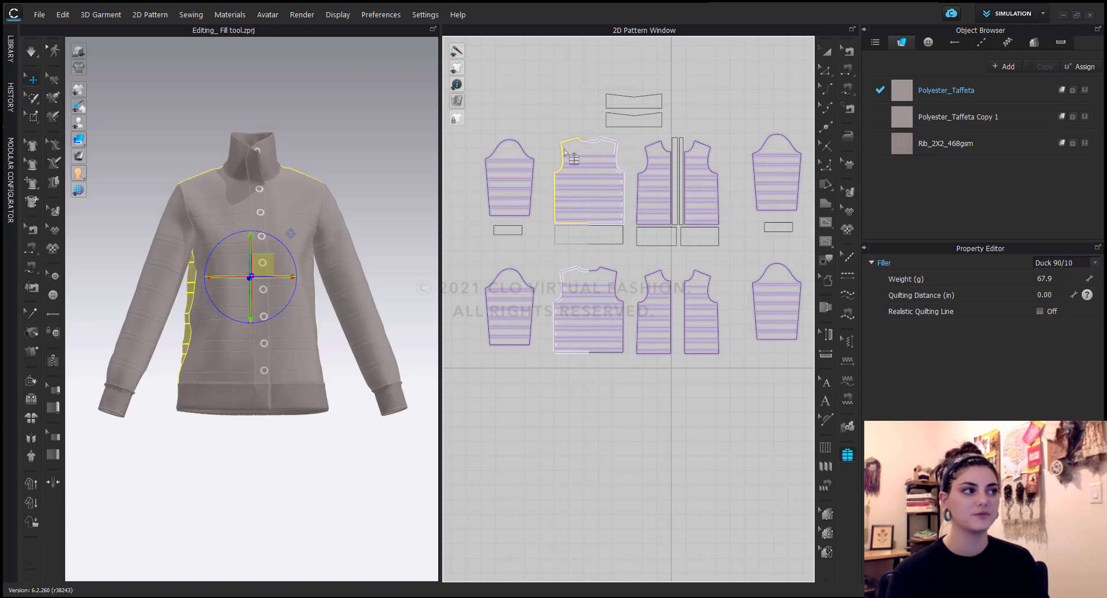
{"action": "left_click", "coordinate": [721, 166]}
Set the filler weight of the wearer's left outer front pattern alone to 130 g.
{"action": "left_click", "coordinate": [700, 213]}
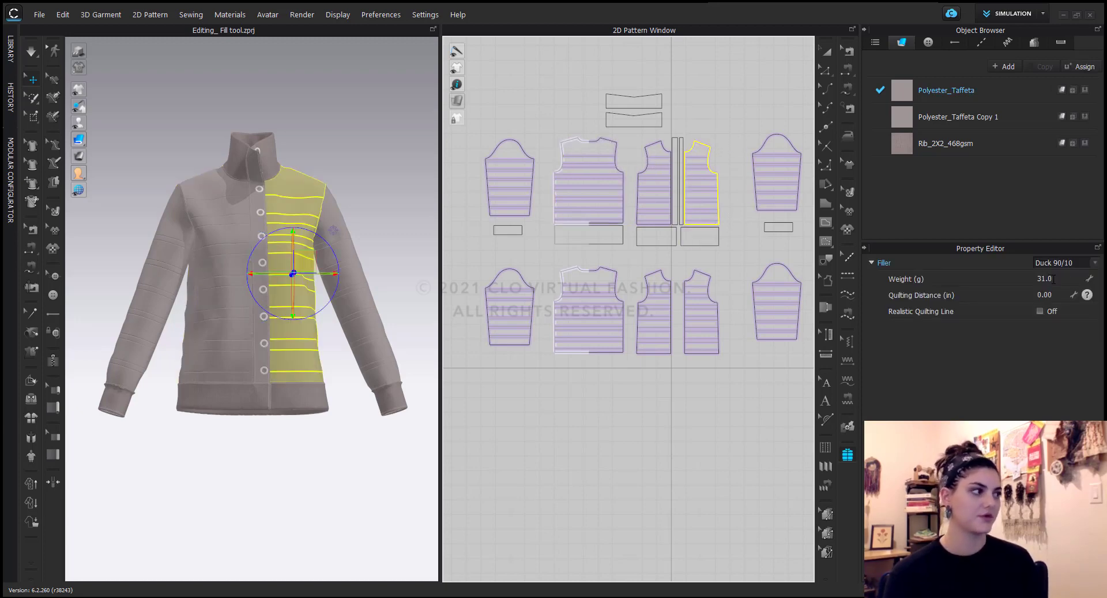
{"action": "double_click", "coordinate": [1056, 279]}
{"action": "type", "text": "130"}
{"action": "key", "text": "Return"}
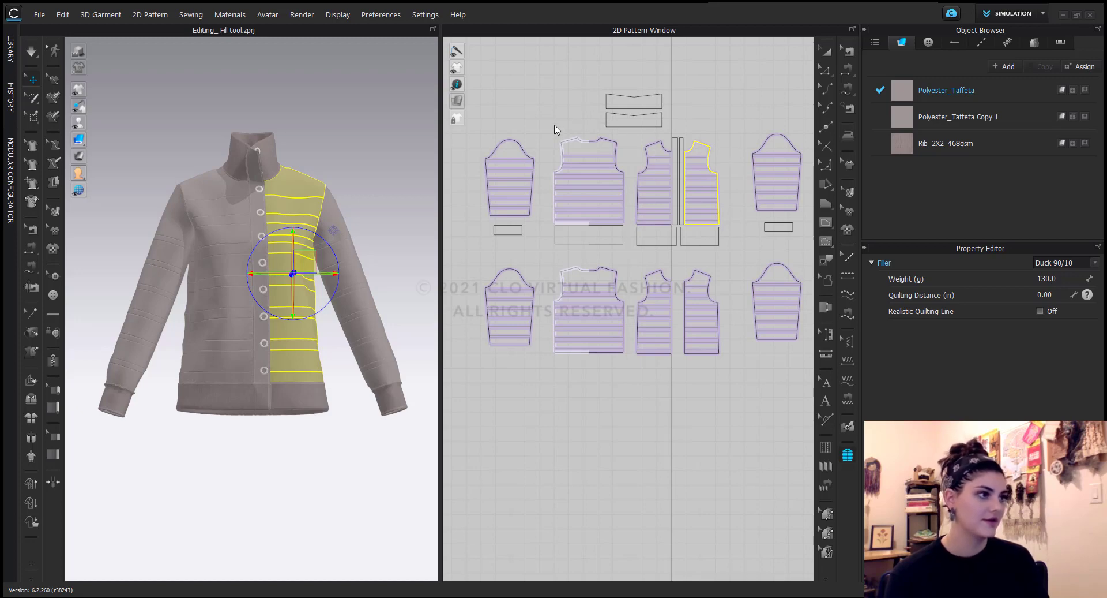
Reselect the outer back and both front patterns and enter 130 g as their combined filler weight using the calculator.
{"action": "left_click_drag", "start_coordinate": [551, 127], "coordinate": [736, 234]}
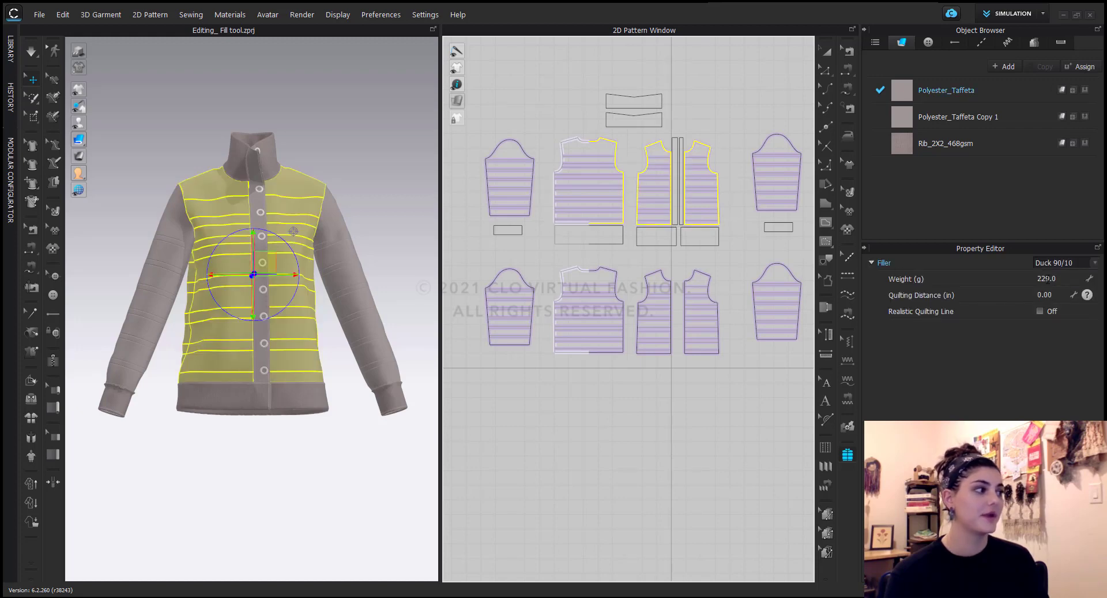
{"action": "left_click", "coordinate": [1047, 278]}
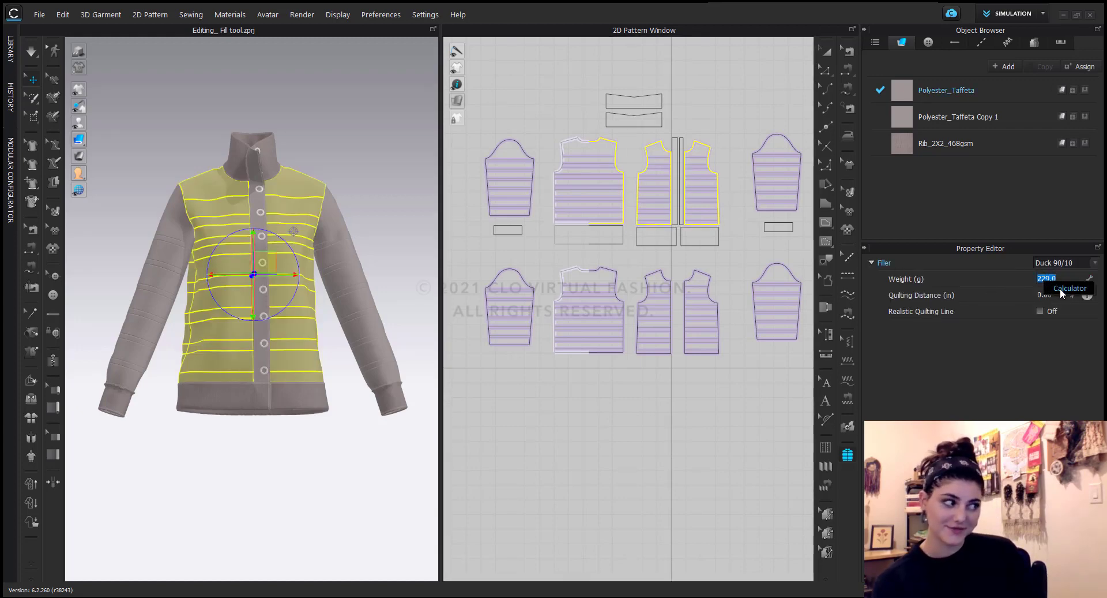
{"action": "left_click", "coordinate": [1061, 289]}
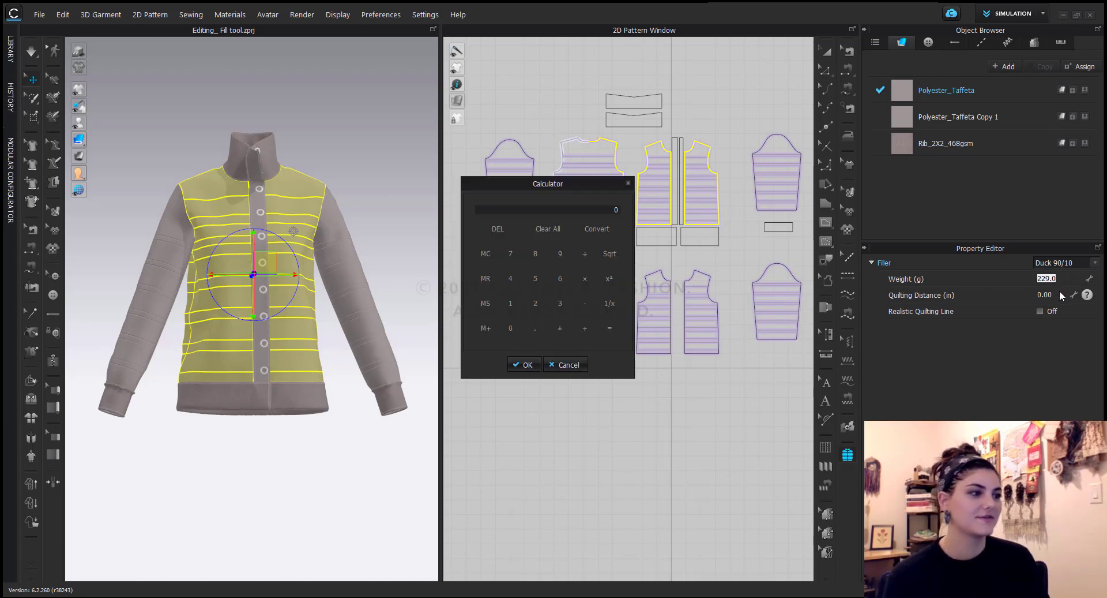
{"action": "left_click", "coordinate": [511, 303]}
{"action": "left_click", "coordinate": [560, 302]}
{"action": "left_click", "coordinate": [511, 328]}
{"action": "left_click", "coordinate": [609, 327]}
{"action": "left_click", "coordinate": [524, 364]}
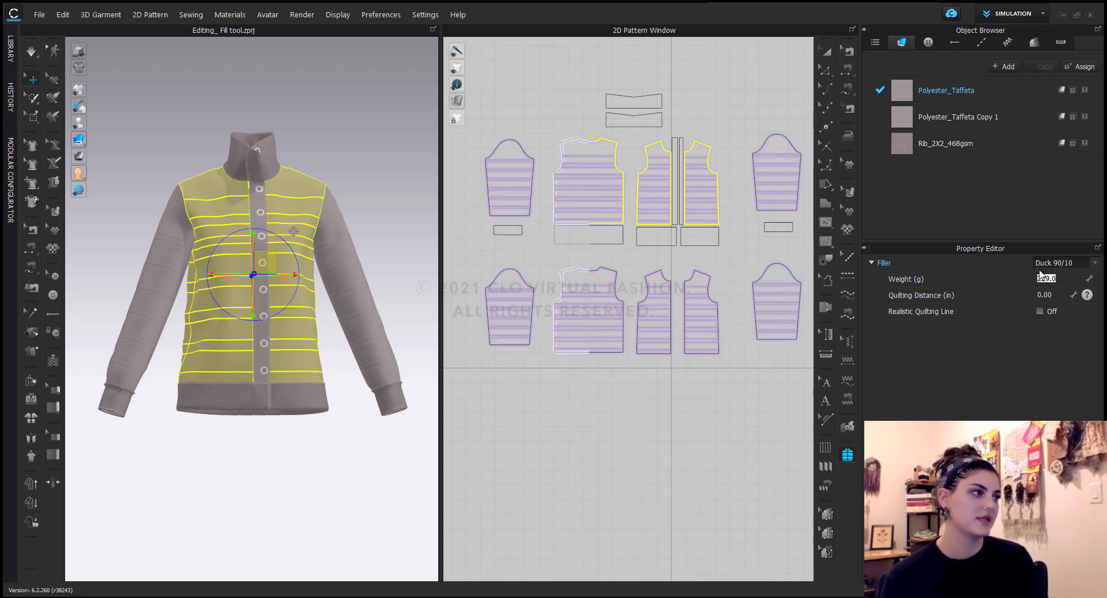
{"action": "left_click", "coordinate": [744, 131]}
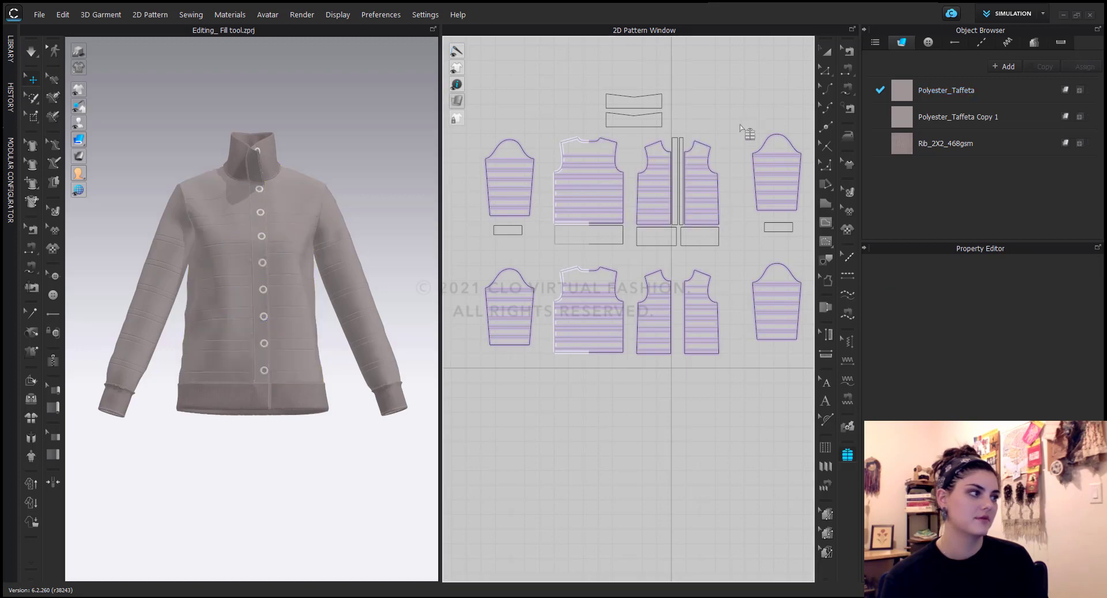
Check the outer fronts' filler weight, and set the filler weight of the outer back pattern alone to 130 g.
{"action": "left_click", "coordinate": [707, 150]}
{"action": "left_click", "coordinate": [662, 159]}
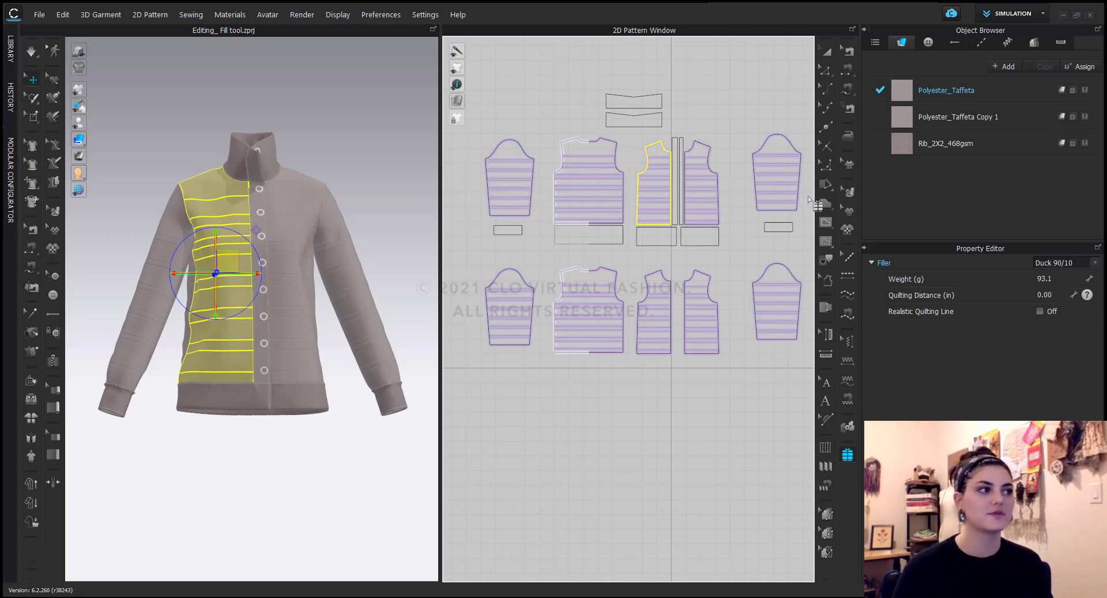
{"action": "left_click", "coordinate": [627, 156]}
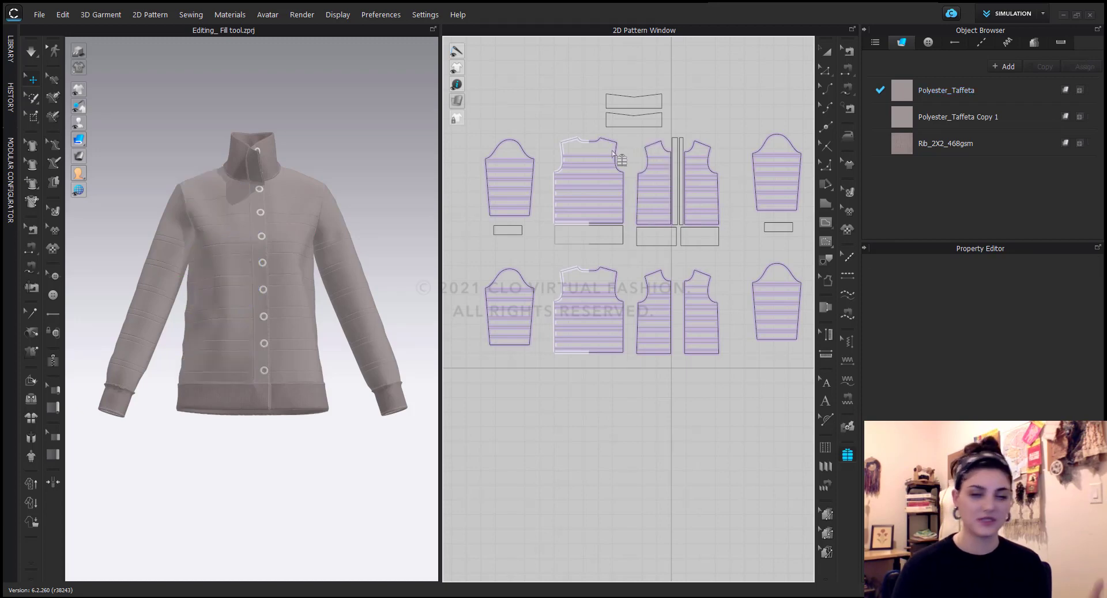
{"action": "left_click", "coordinate": [613, 153]}
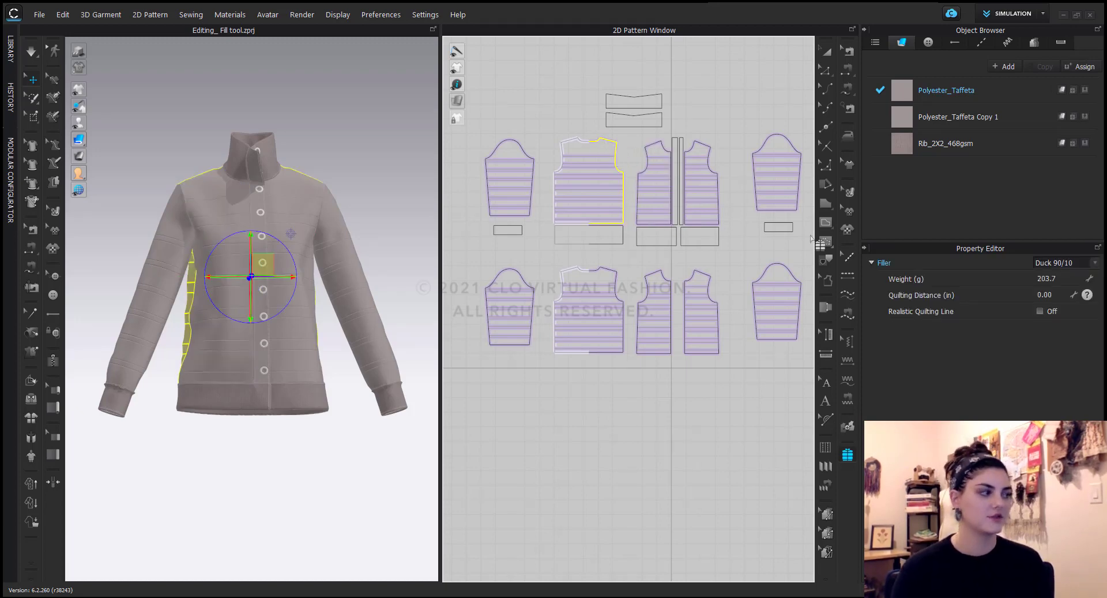
{"action": "left_click", "coordinate": [1056, 279]}
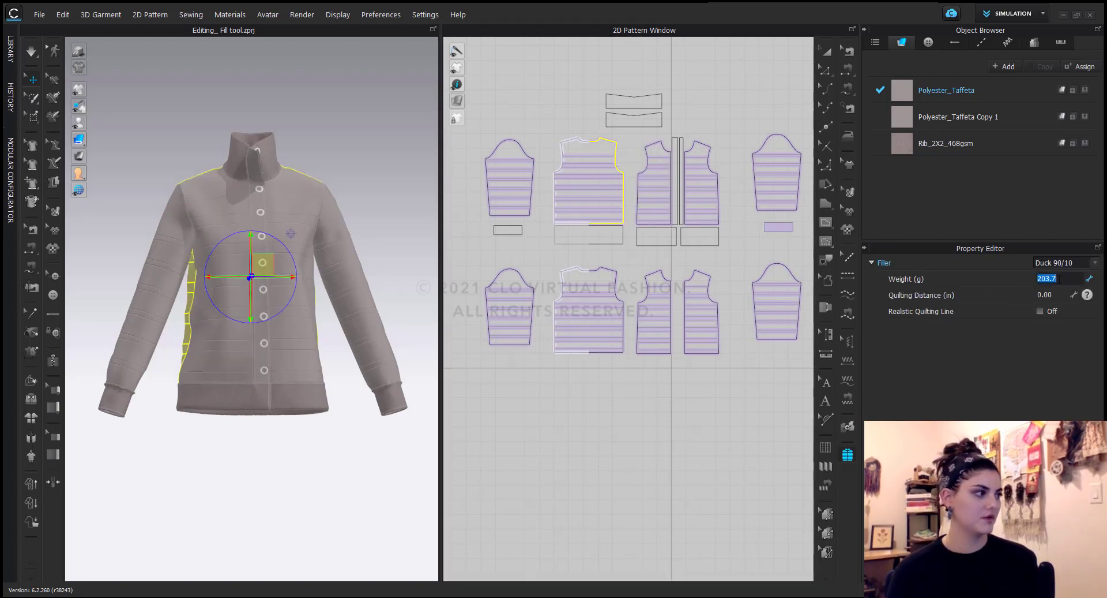
{"action": "type", "text": "130"}
{"action": "key", "text": "Return"}
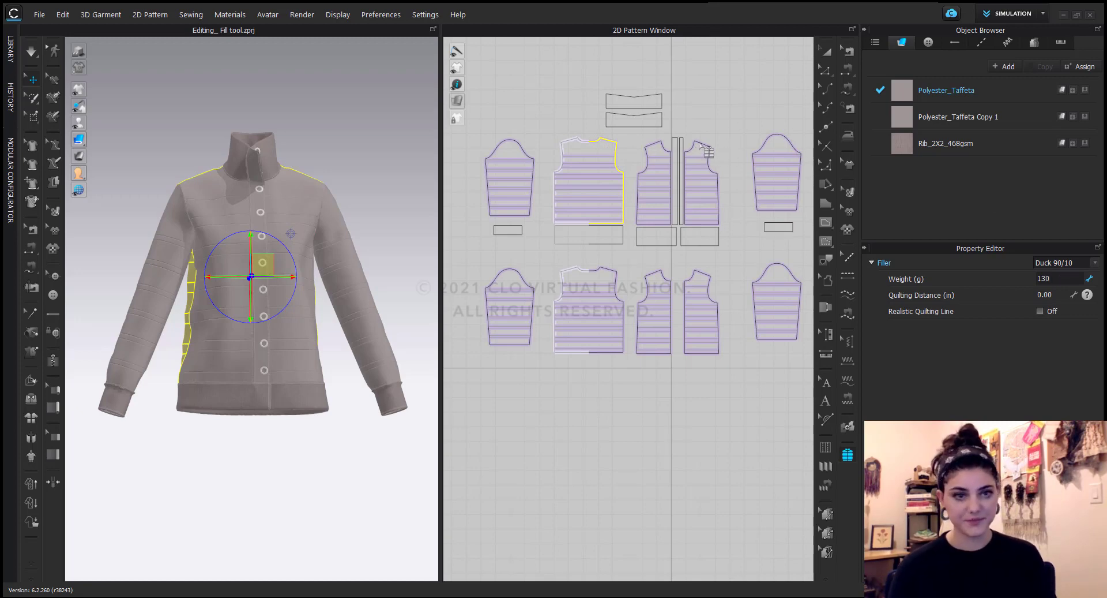
{"action": "left_click", "coordinate": [718, 94]}
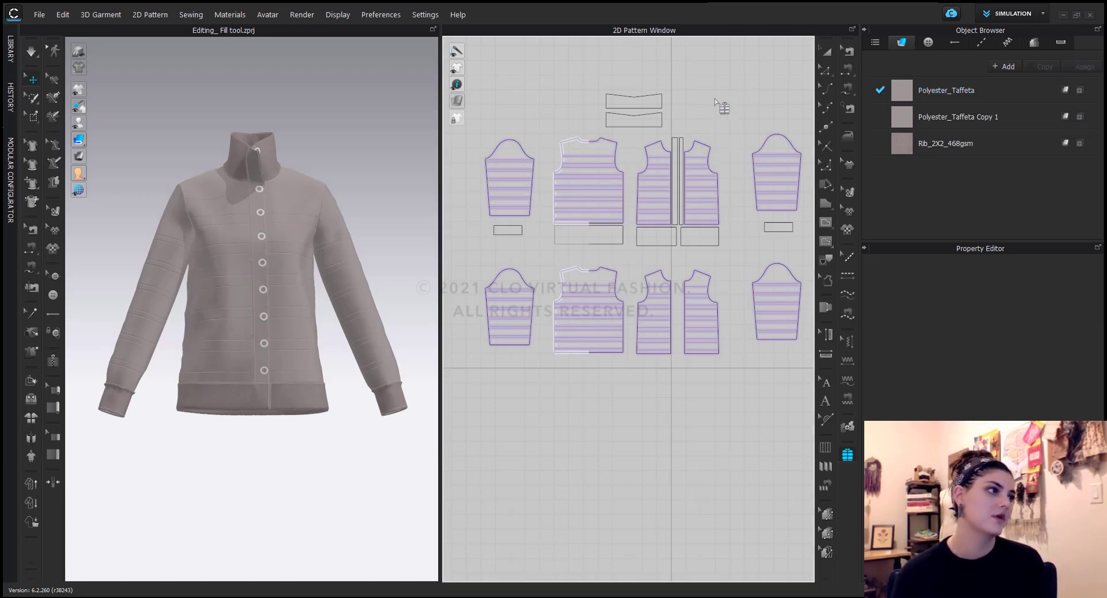
Check the filler settings of the wearer's left outer front and try to simulate the jacket.
{"action": "right_click_drag", "start_coordinate": [717, 98], "coordinate": [699, 103]}
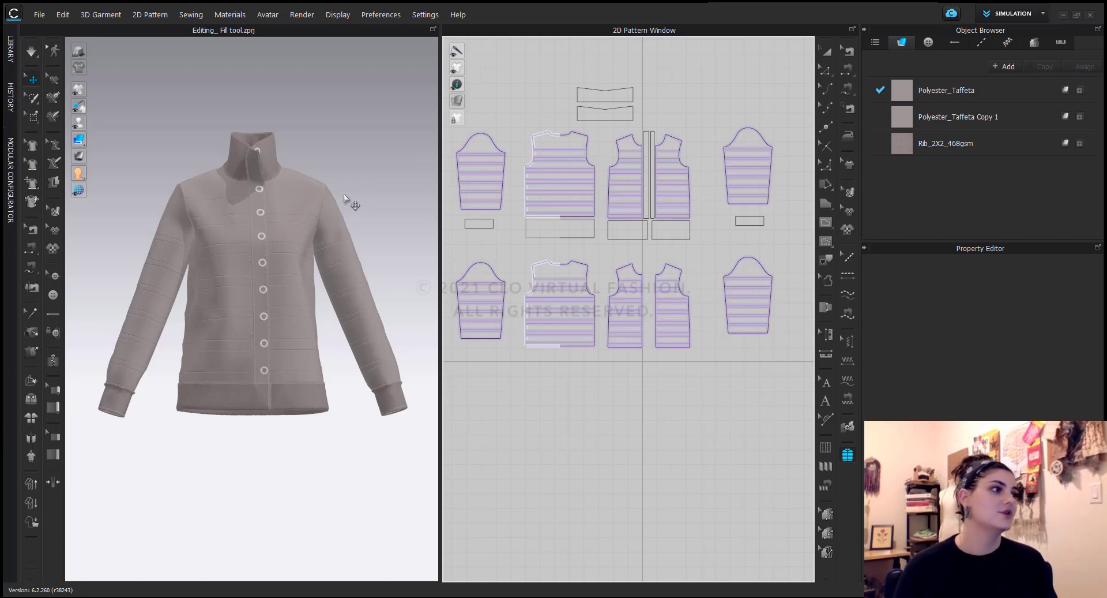
{"action": "left_click", "coordinate": [674, 145]}
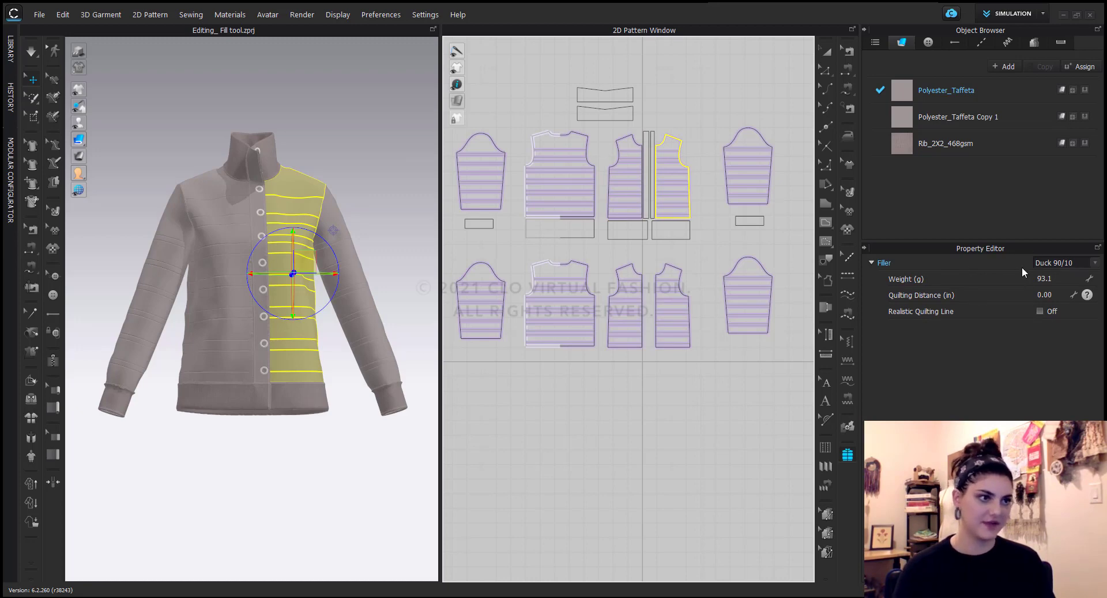
{"action": "left_click", "coordinate": [739, 81]}
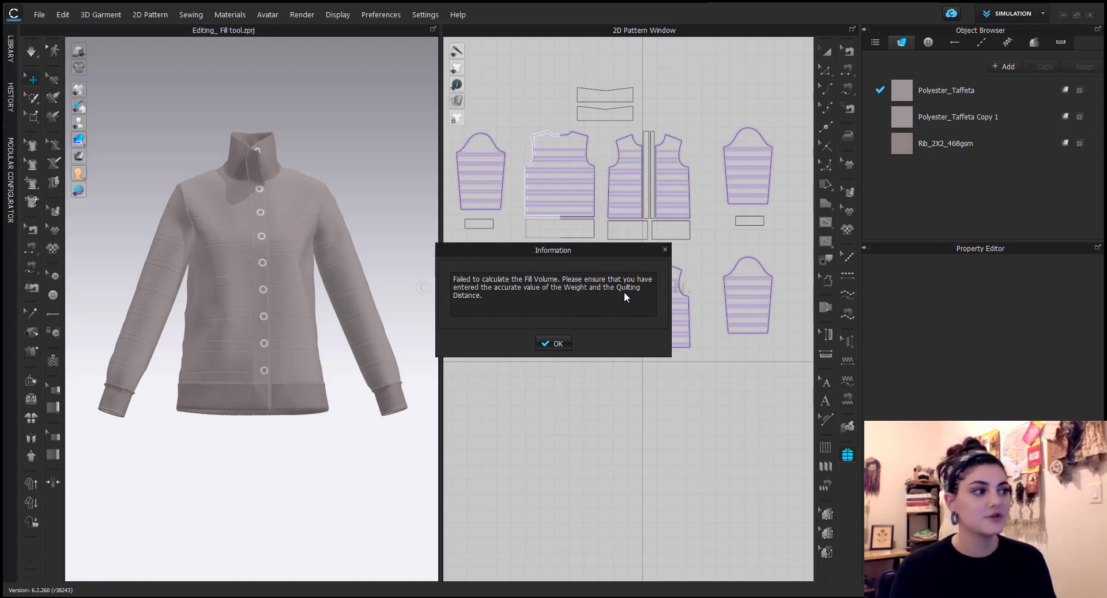
{"action": "left_click", "coordinate": [666, 250]}
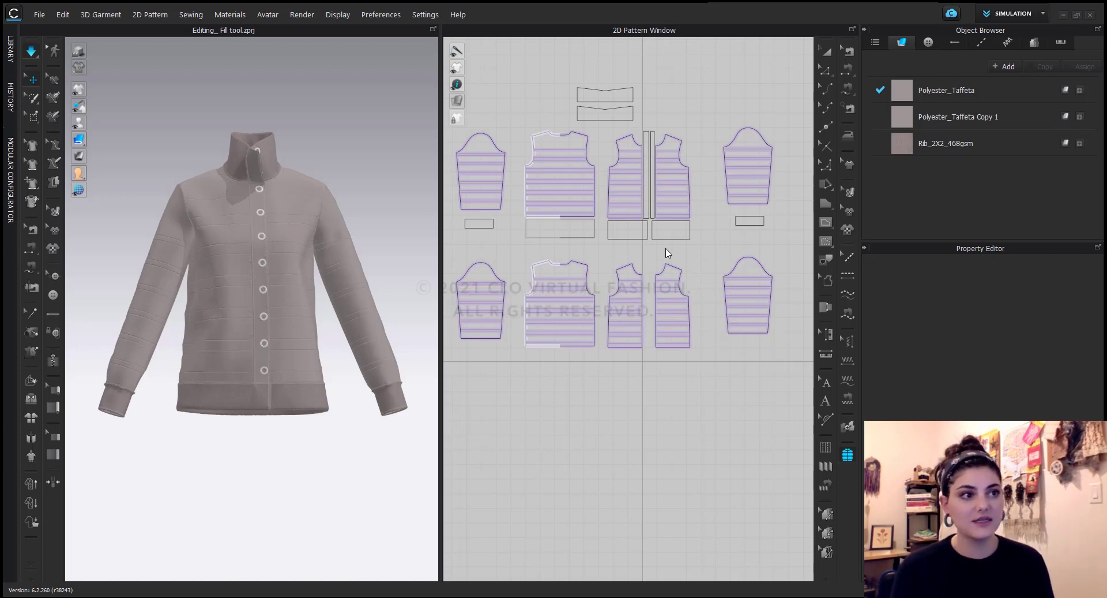
{"action": "key", "text": "space"}
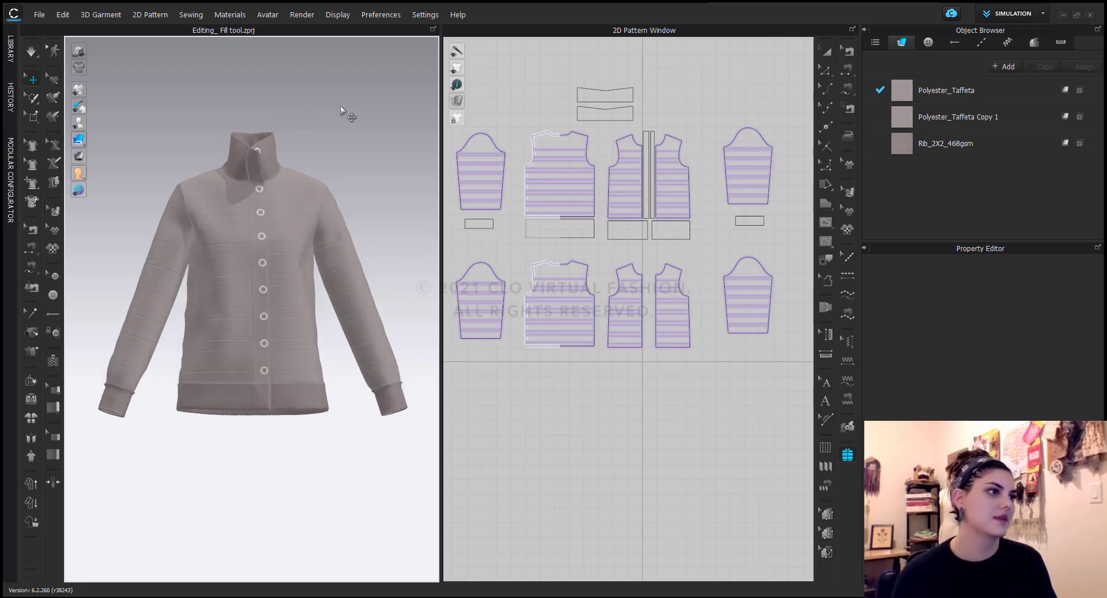
Select the outer back and both outer front patterns together and set their quilting distance to 3 in.
{"action": "right_click_drag", "start_coordinate": [462, 129], "coordinate": [492, 136]}
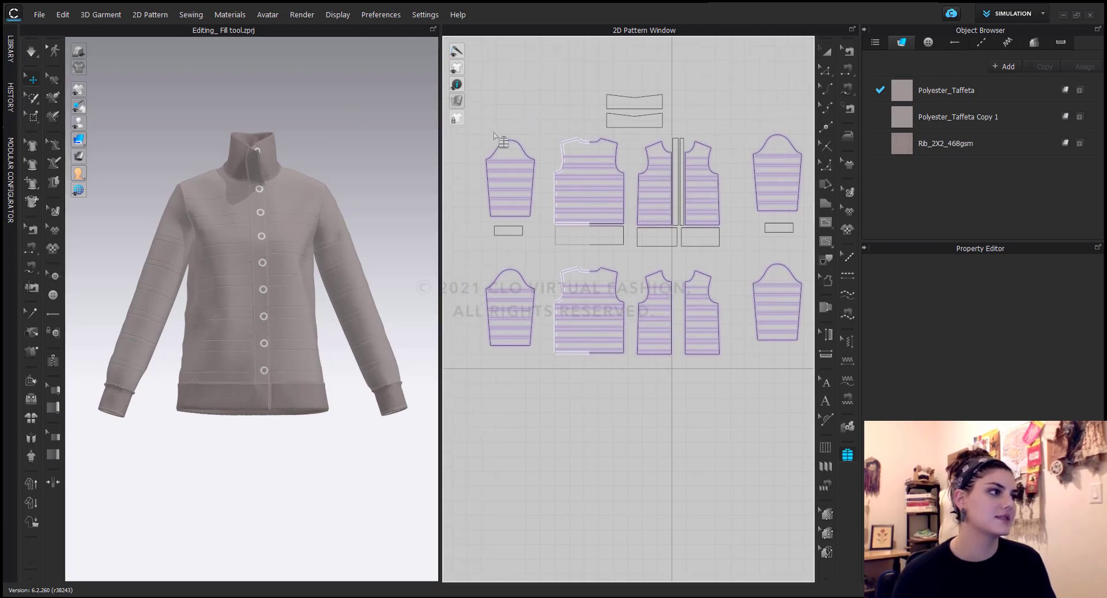
{"action": "left_click_drag", "start_coordinate": [540, 127], "coordinate": [733, 227]}
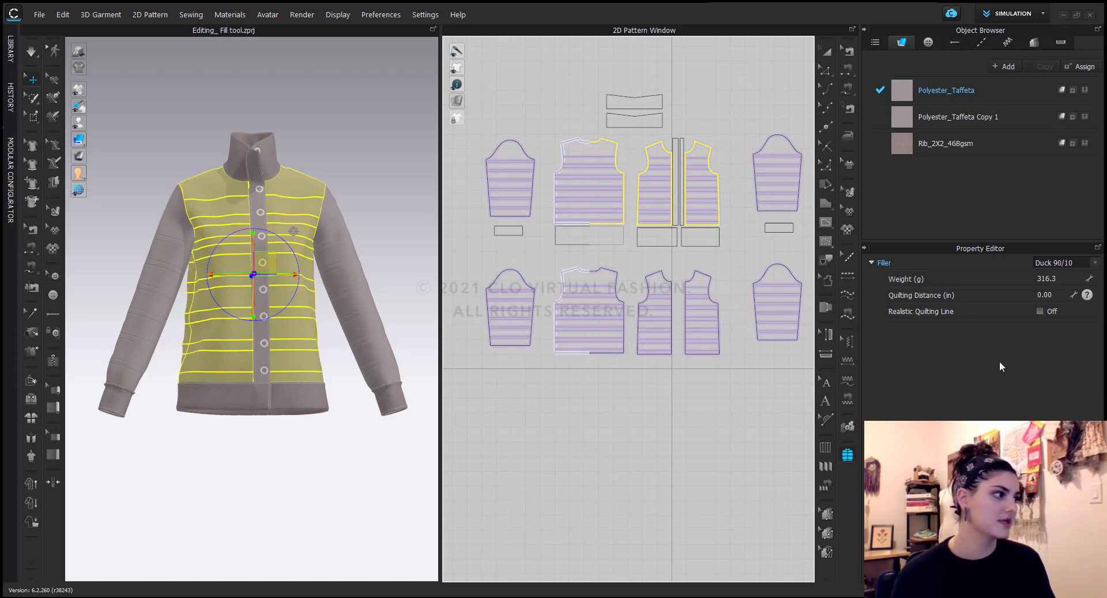
{"action": "left_click", "coordinate": [939, 299]}
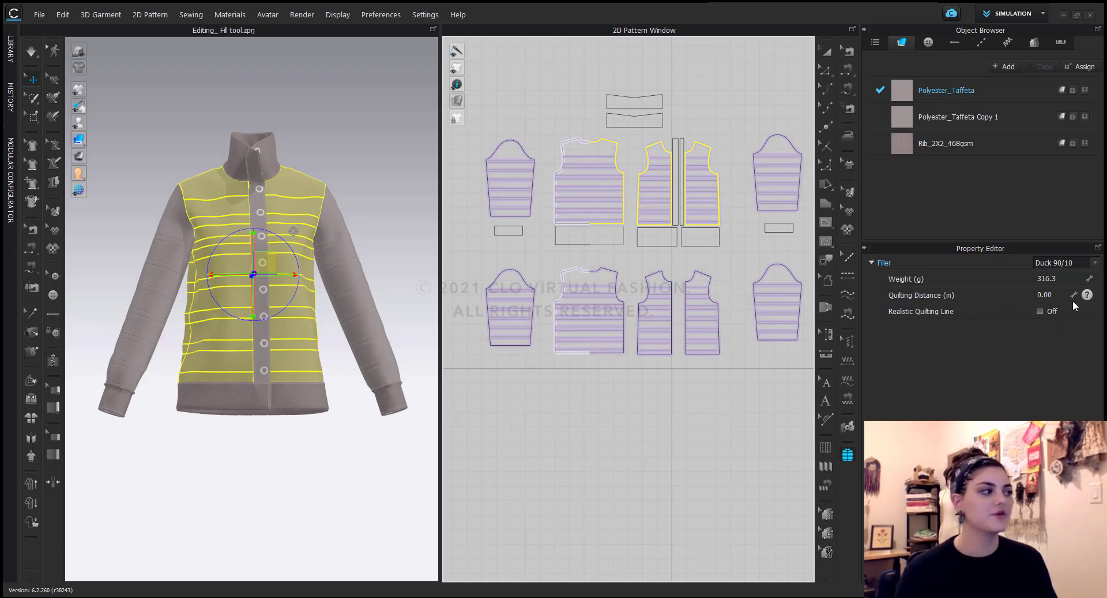
{"action": "mouse_move", "coordinate": [1090, 298]}
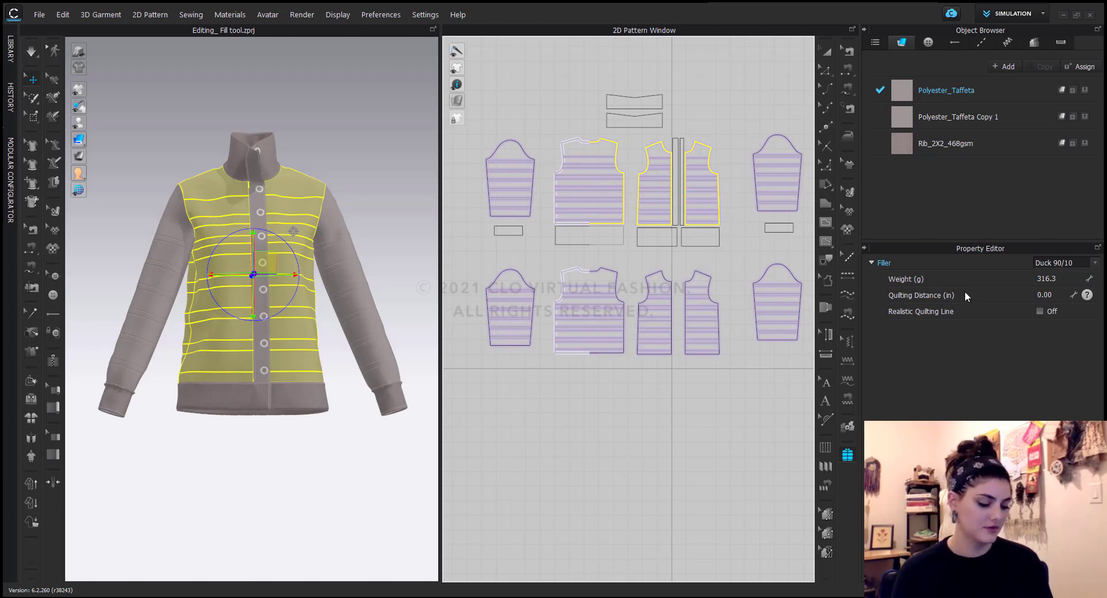
{"action": "left_click", "coordinate": [1046, 295]}
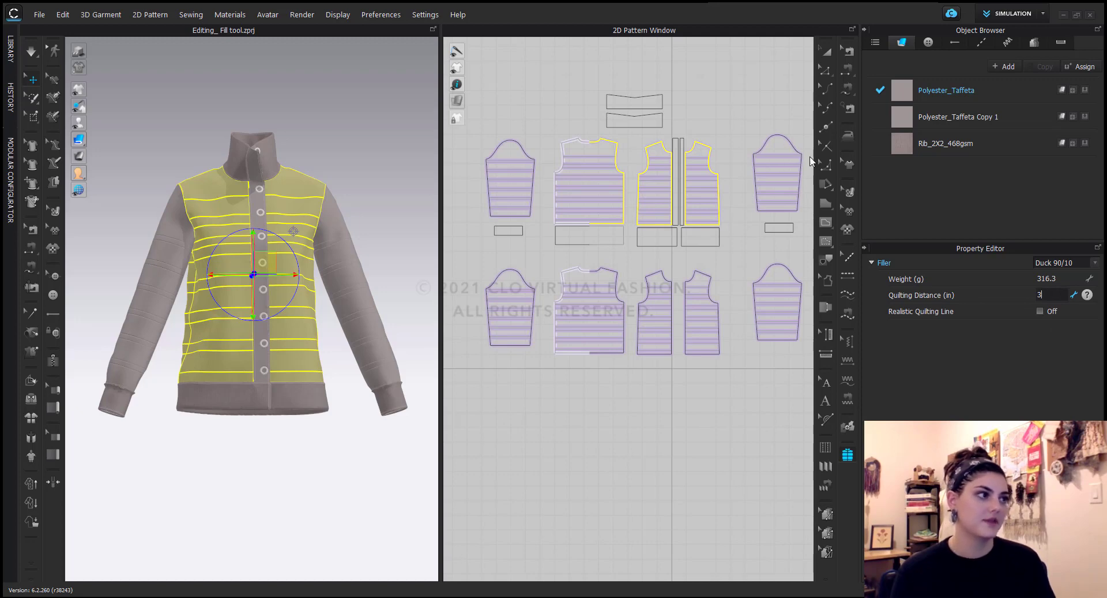
{"action": "key", "text": "Return"}
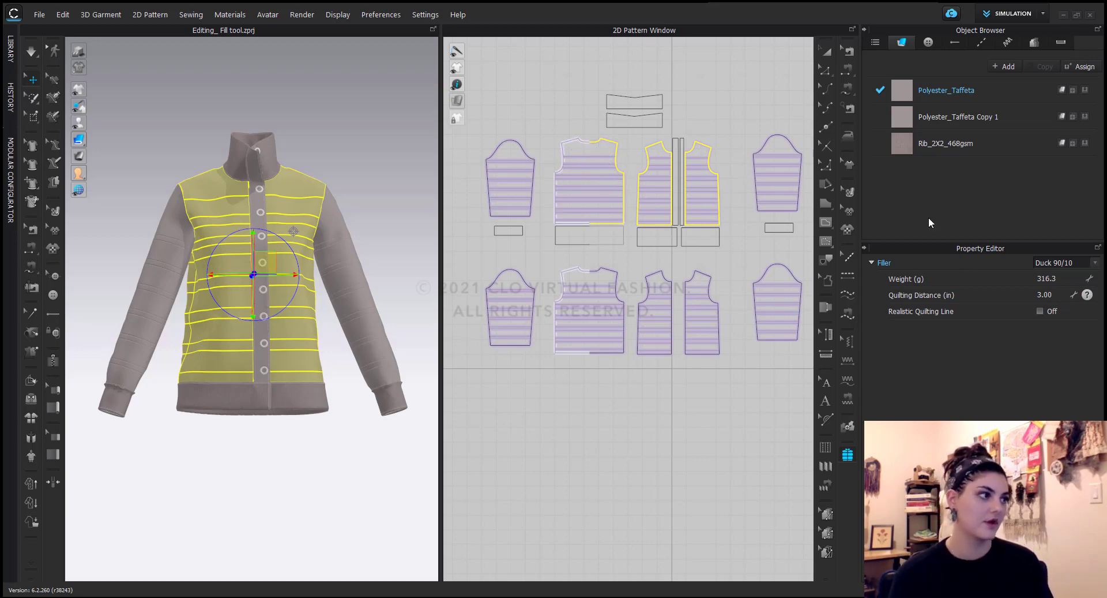
{"action": "left_click", "coordinate": [780, 113]}
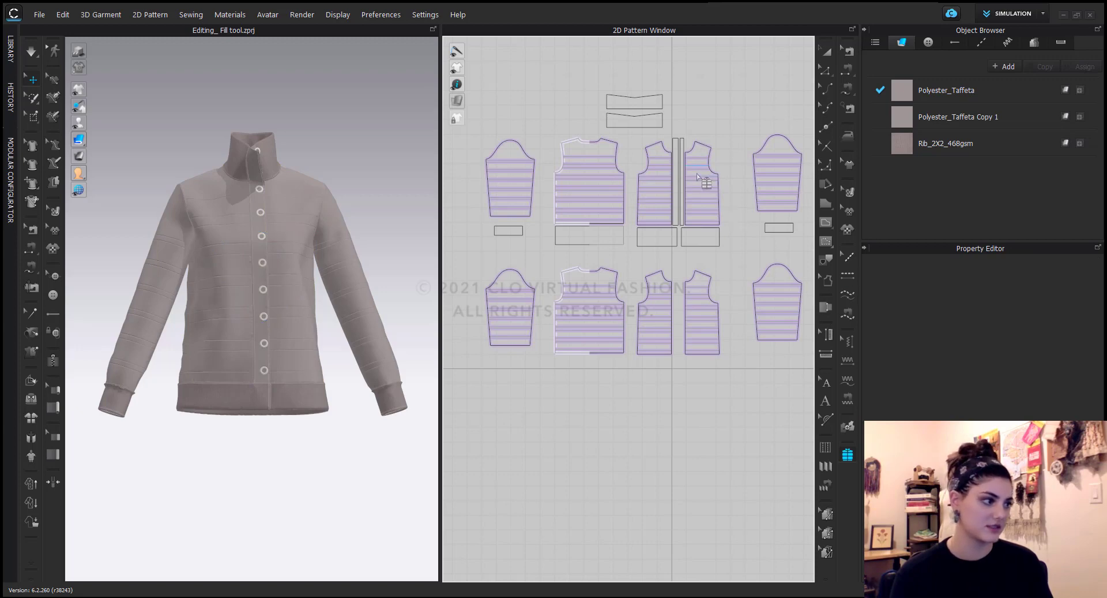
Measure the distances to the pattern edges on the wearer's left outer front and outer sleeve cap.
{"action": "left_click", "coordinate": [826, 356]}
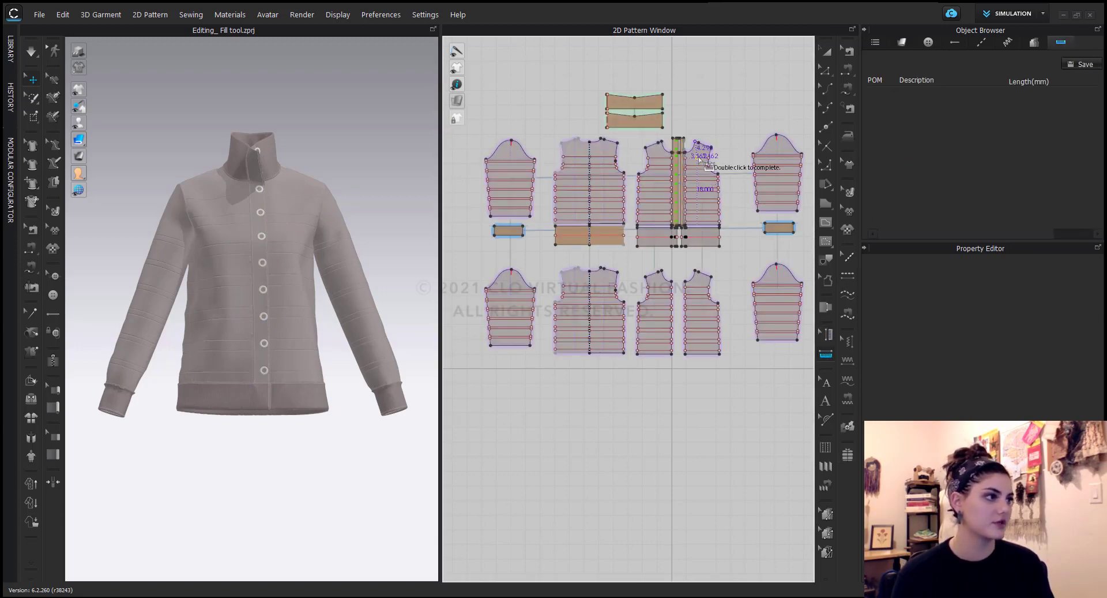
{"action": "scroll", "coordinate": [695, 159], "scroll_direction": "up", "scroll_amount": 5}
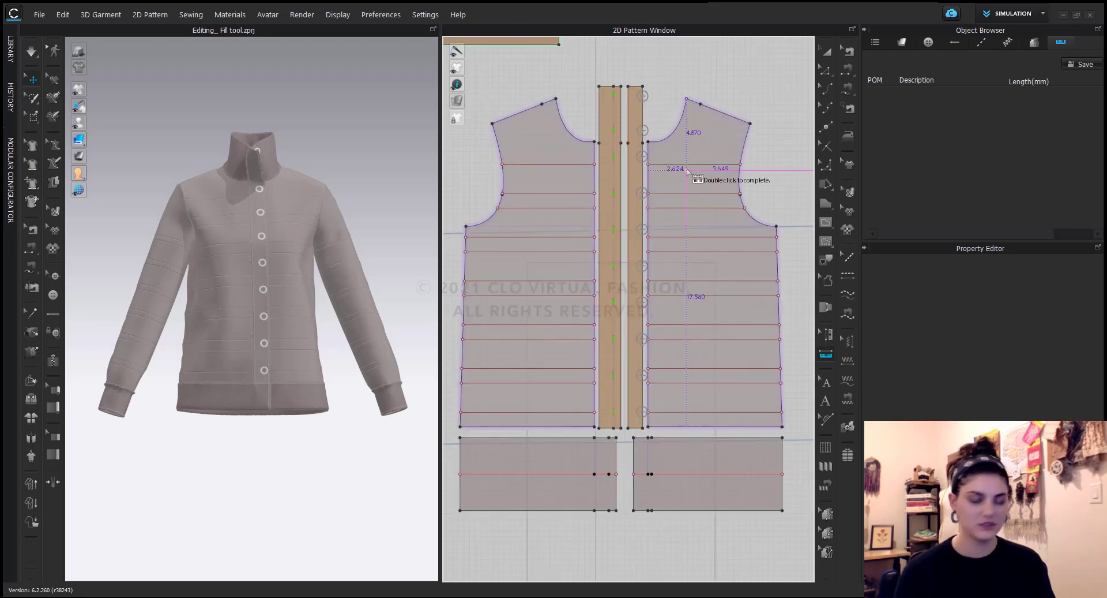
{"action": "scroll", "coordinate": [727, 140], "scroll_direction": "down", "scroll_amount": 5}
{"action": "scroll", "coordinate": [577, 152], "scroll_direction": "up", "scroll_amount": 3}
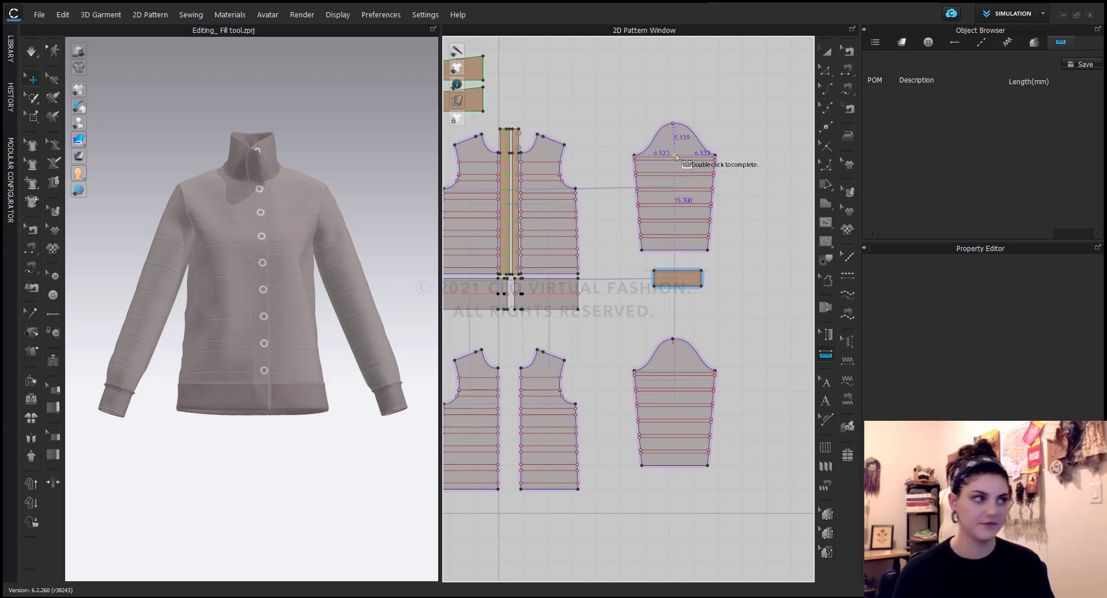
{"action": "left_click", "coordinate": [826, 51]}
{"action": "scroll", "coordinate": [736, 119], "scroll_direction": "down", "scroll_amount": 3}
{"action": "middle_click_drag", "start_coordinate": [737, 121], "coordinate": [754, 124]}
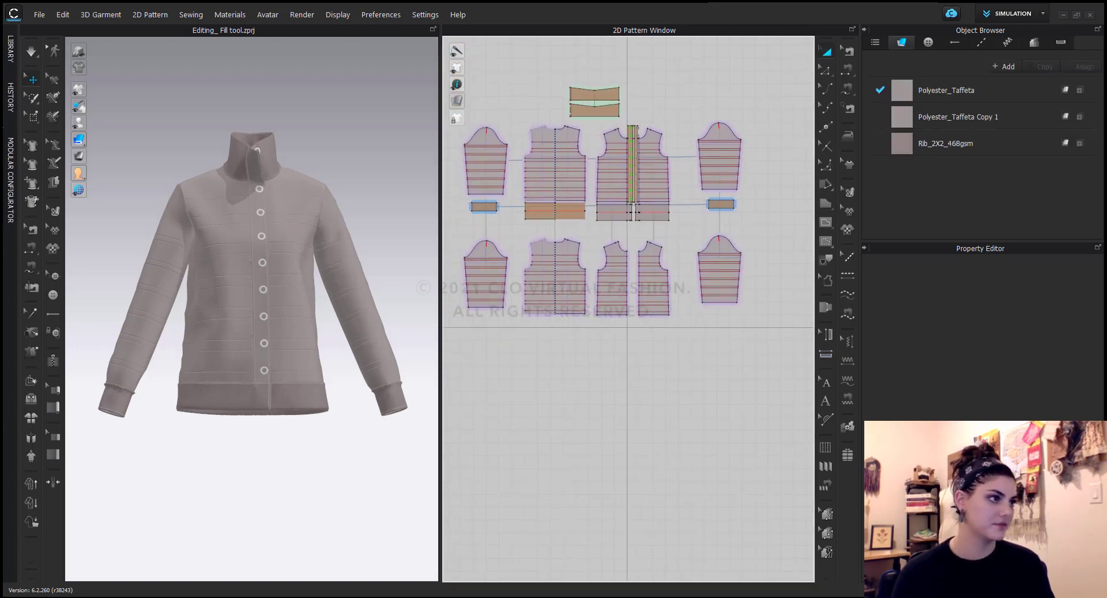
Return to the Fill tool, check the outer fronts' filler settings, and set the outer back's quilting distance to 4.5 in.
{"action": "left_click", "coordinate": [848, 454]}
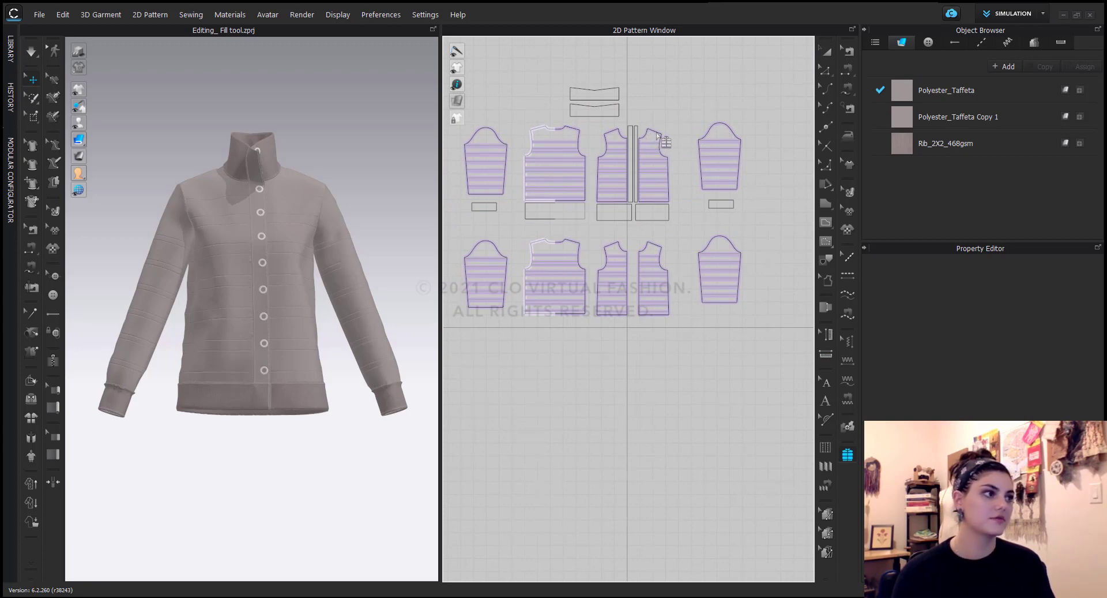
{"action": "left_click_drag", "start_coordinate": [685, 117], "coordinate": [638, 208]}
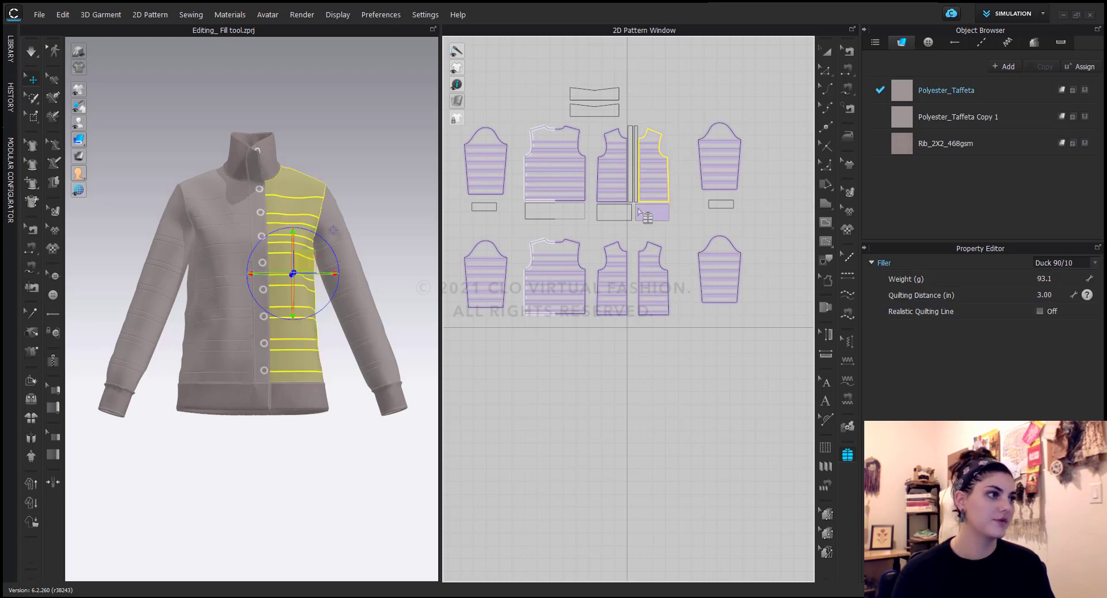
{"action": "left_click", "coordinate": [689, 126]}
{"action": "left_click_drag", "start_coordinate": [593, 126], "coordinate": [697, 220]}
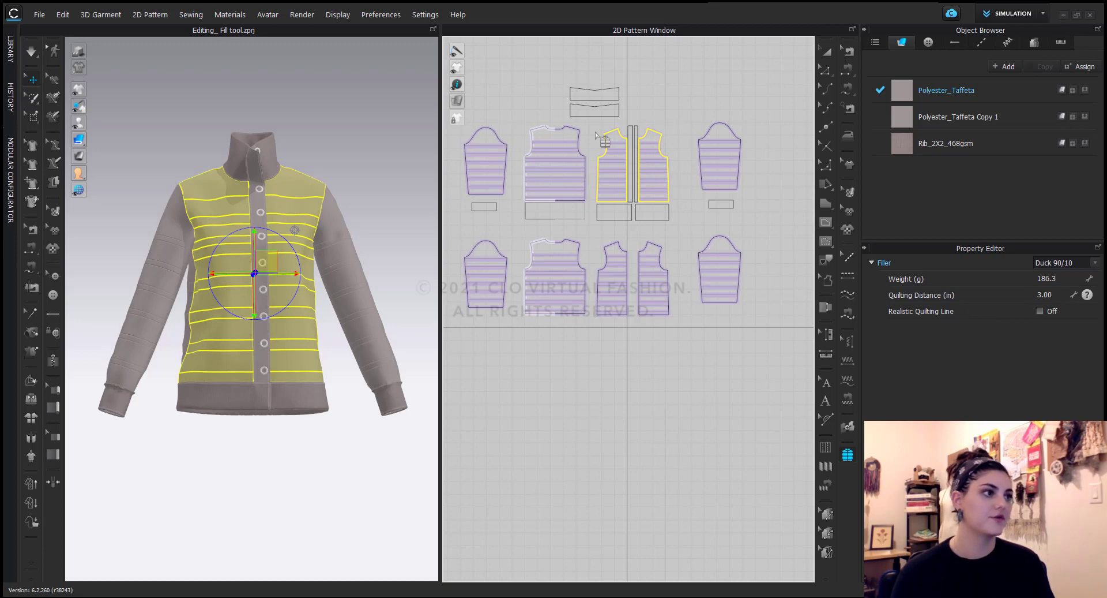
{"action": "left_click_drag", "start_coordinate": [588, 128], "coordinate": [524, 203]}
{"action": "left_click", "coordinate": [1044, 295]}
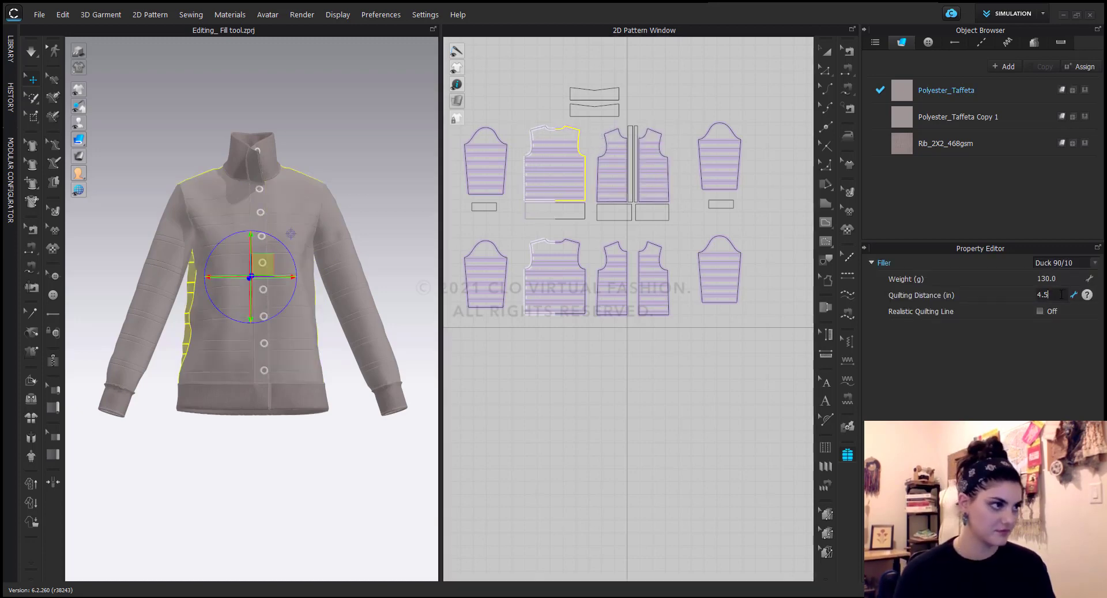
{"action": "left_click", "coordinate": [745, 117]}
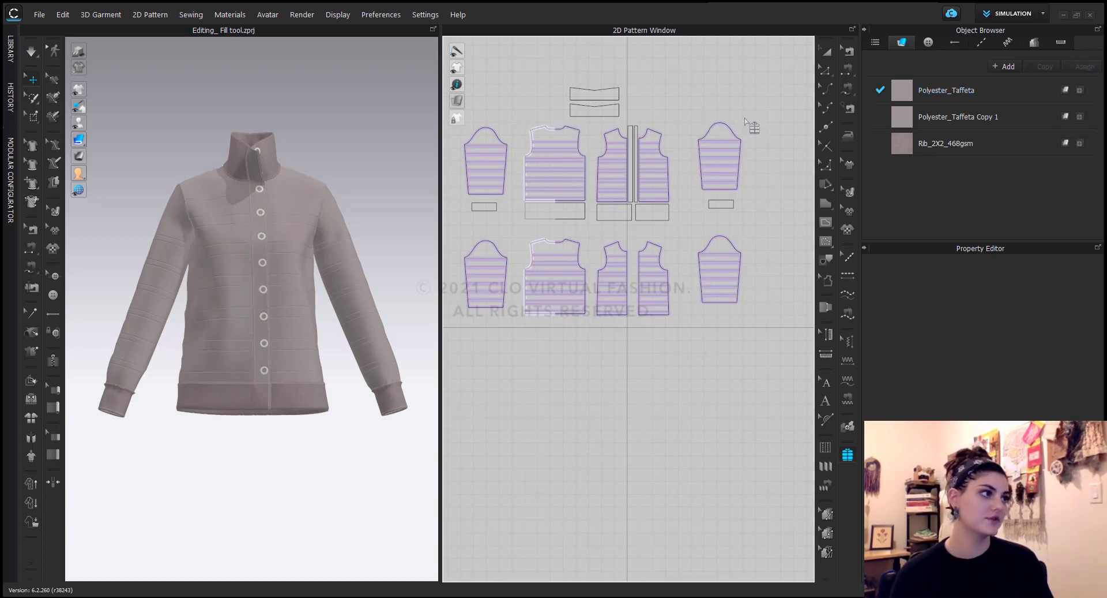
Set the quilting distance of the wearer's left outer sleeve to 2 in.
{"action": "left_click", "coordinate": [728, 130]}
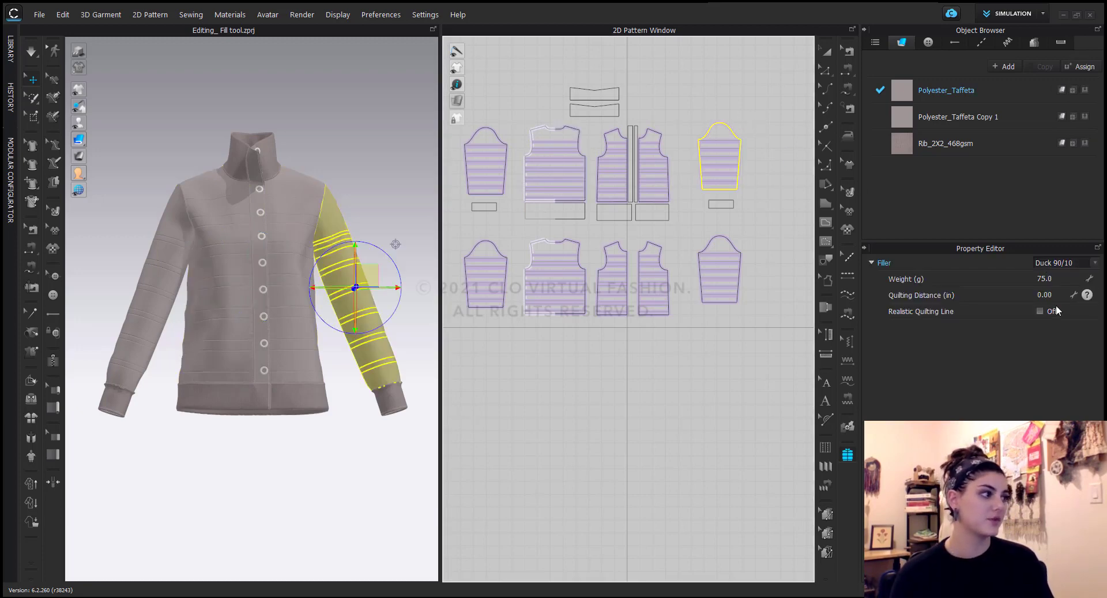
{"action": "left_click", "coordinate": [1056, 295]}
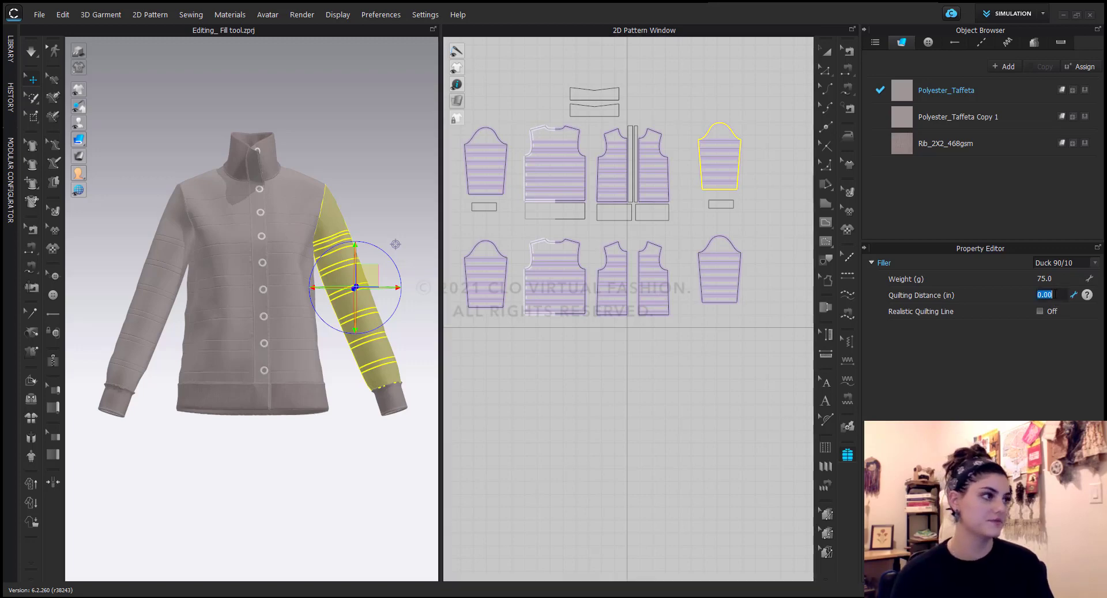
{"action": "type", "text": "2"}
{"action": "key", "text": "Return"}
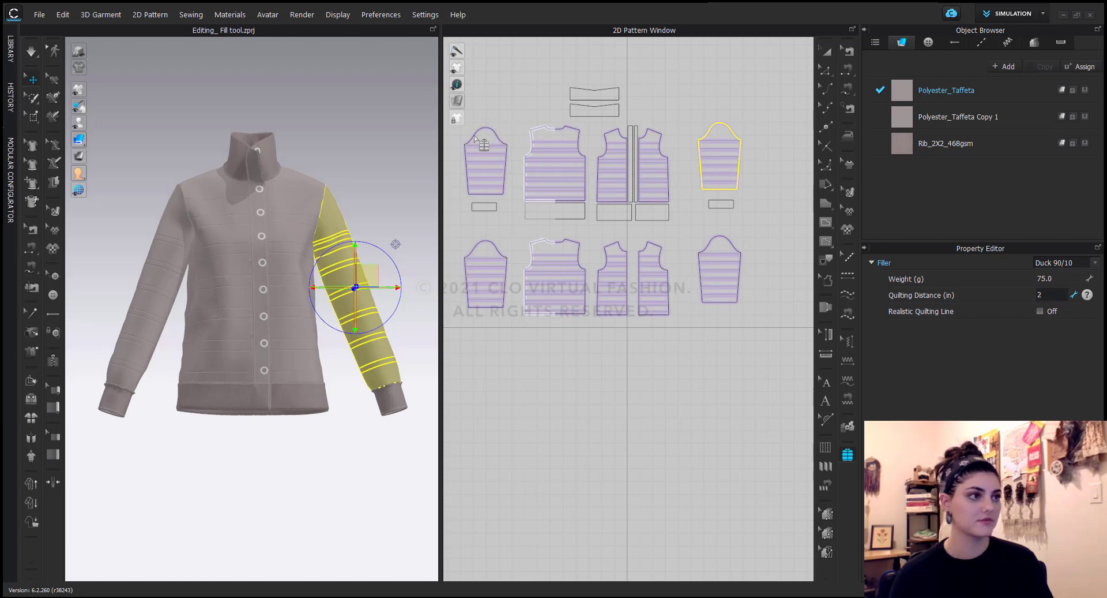
Set the quilting distance of the wearer's right outer sleeve to 5 in.
{"action": "left_click", "coordinate": [474, 137]}
{"action": "left_click", "coordinate": [474, 138]}
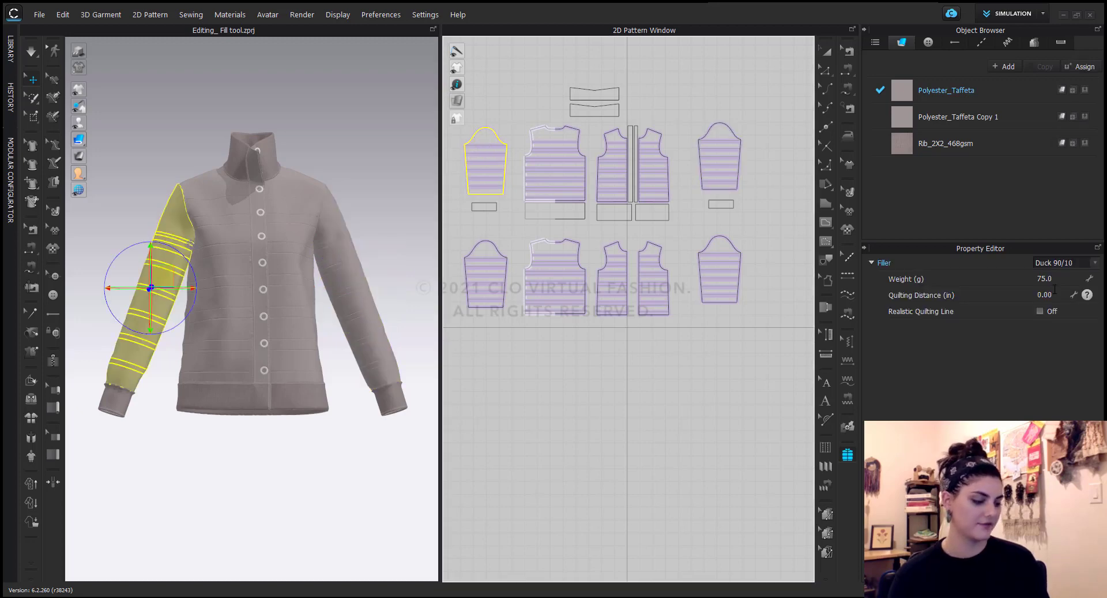
{"action": "left_click", "coordinate": [1061, 294]}
{"action": "type", "text": "5"}
{"action": "key", "text": "Return"}
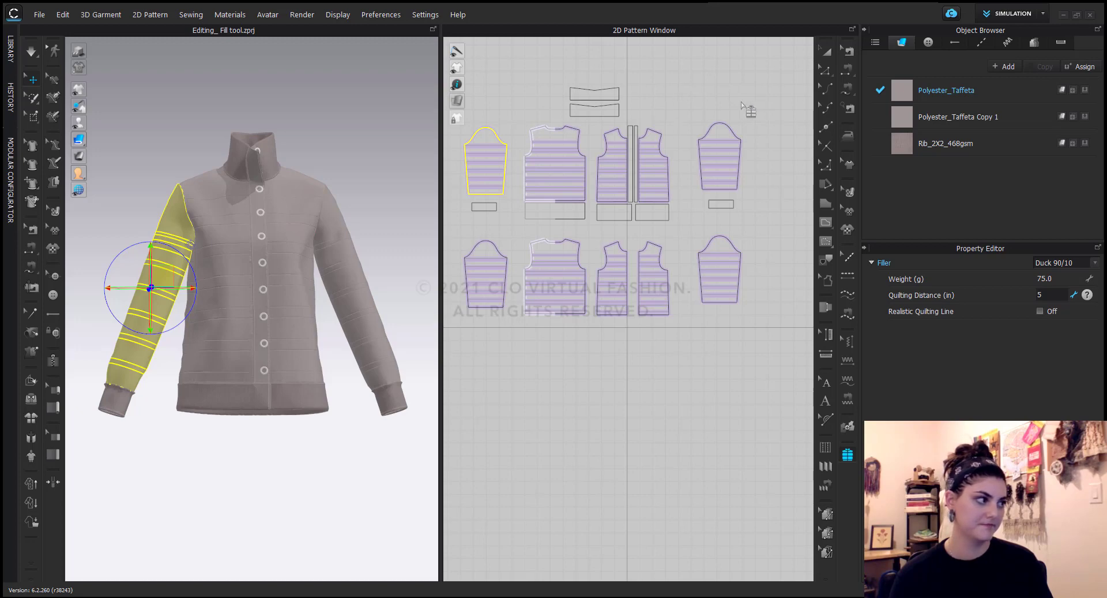
{"action": "left_click", "coordinate": [742, 105]}
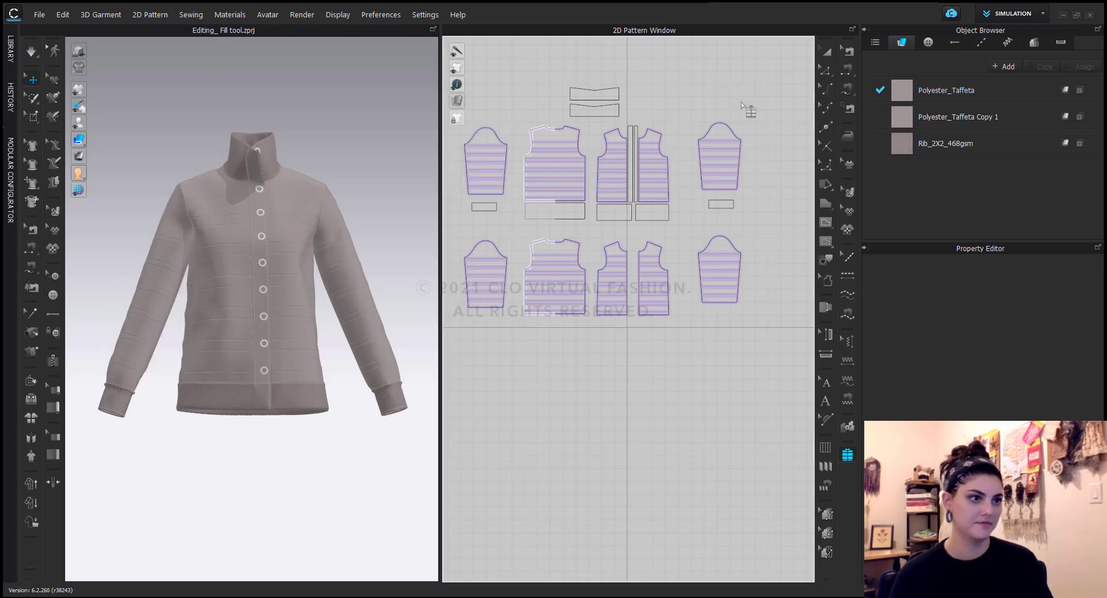
Simulate the jacket so the filler inflates the body and sleeves.
{"action": "mouse_move", "coordinate": [375, 210]}
{"action": "right_mouse_down"}
{"action": "mouse_move", "coordinate": [357, 209]}
{"action": "mouse_move", "coordinate": [387, 205]}
{"action": "mouse_move", "coordinate": [375, 205]}
{"action": "right_mouse_up"}
{"action": "middle_click_drag", "start_coordinate": [376, 205], "coordinate": [362, 180]}
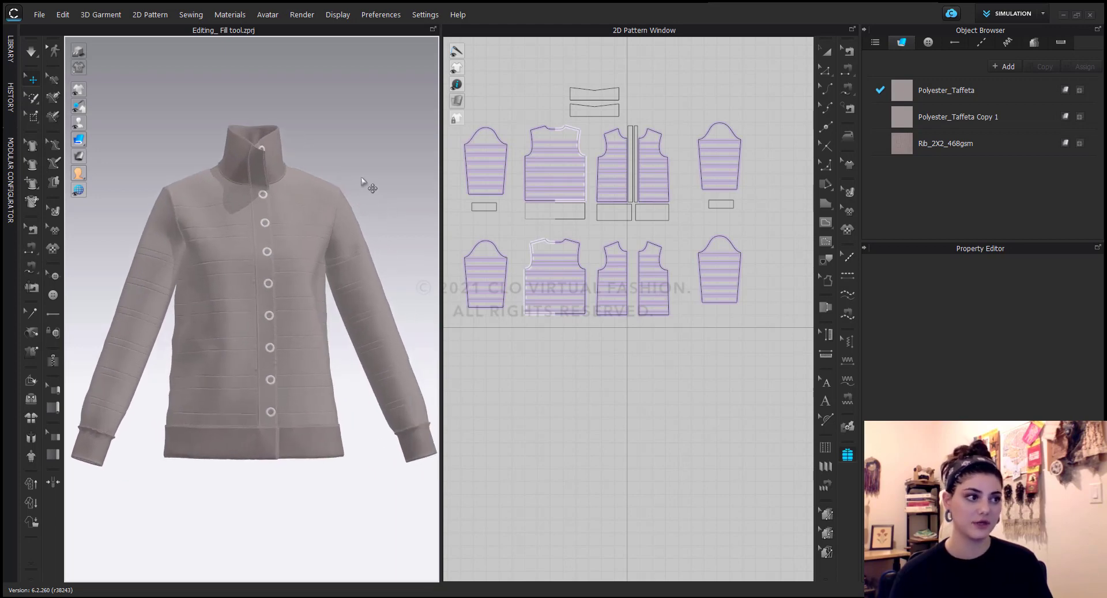
{"action": "key", "text": "space"}
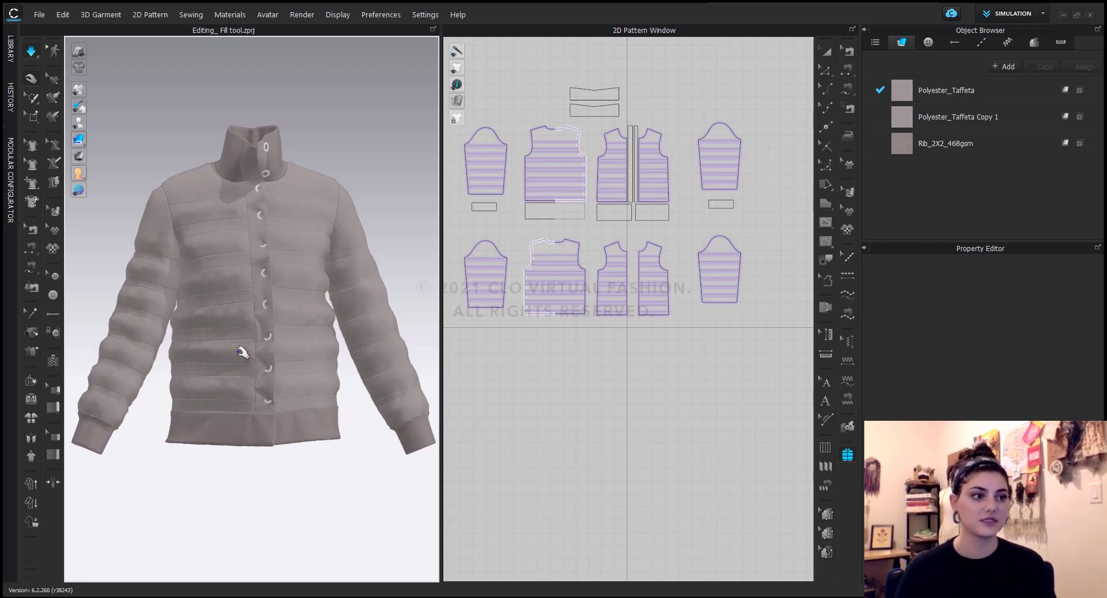
Check the puffed jacket front from a slightly different angle and stop the simulation.
{"action": "right_click_drag", "start_coordinate": [264, 474], "coordinate": [180, 469]}
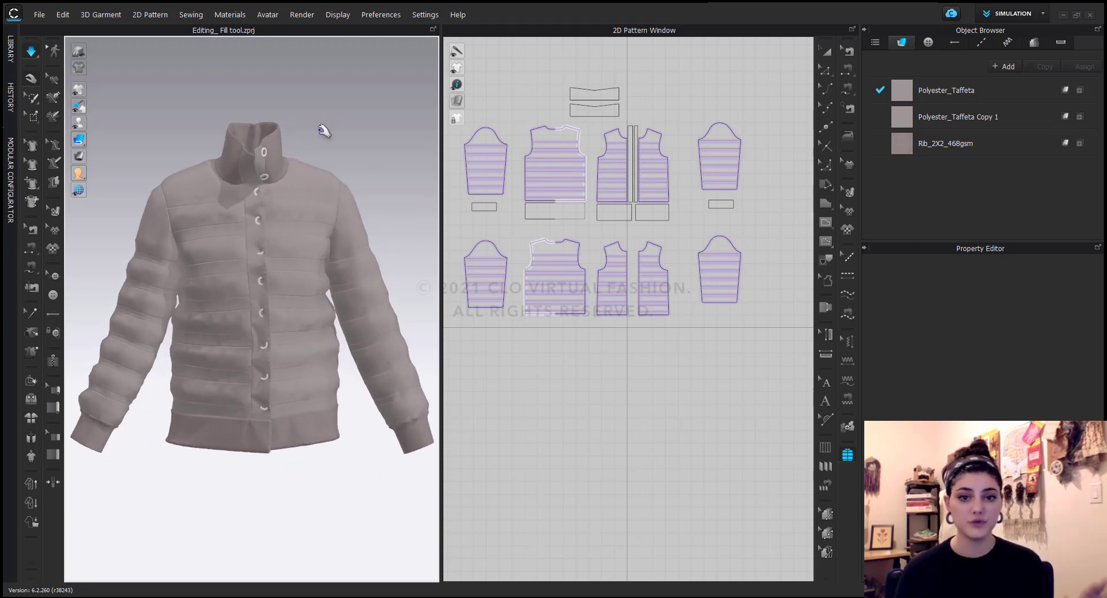
{"action": "key", "text": "w"}
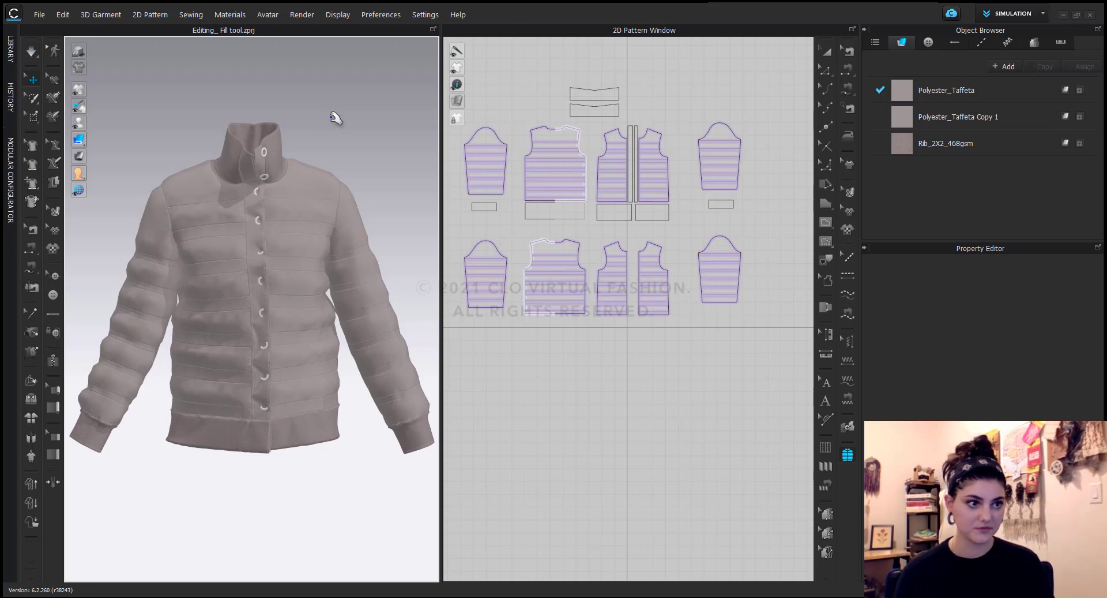
{"action": "scroll", "coordinate": [337, 124], "scroll_direction": "down", "scroll_amount": 1}
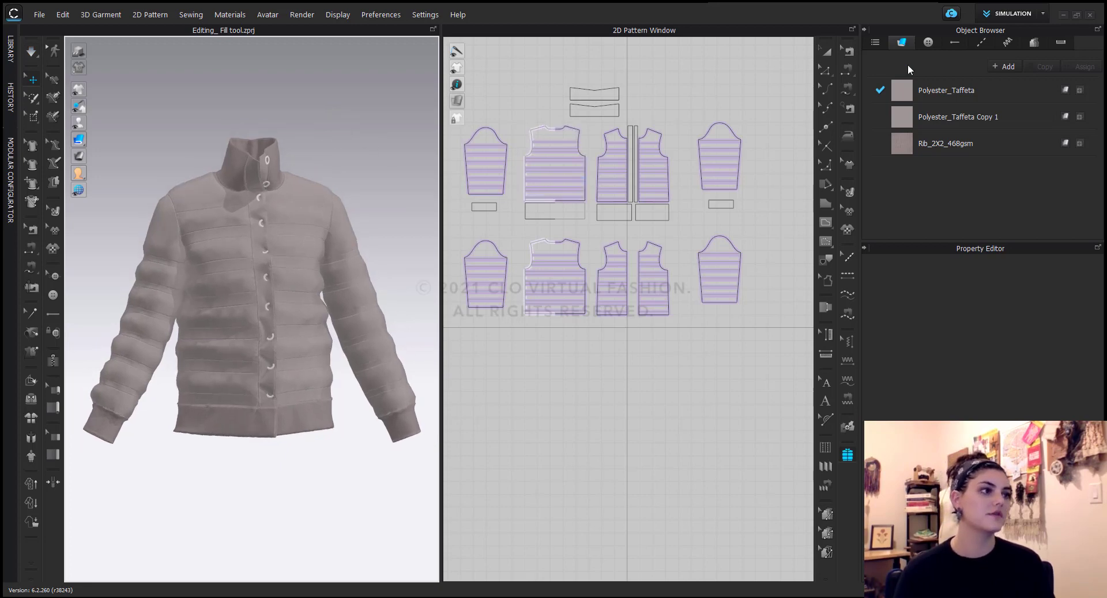
Set the particle distance of all outer and inner sleeve, front and back patterns to 10 mm.
{"action": "left_click", "coordinate": [828, 52]}
{"action": "left_click", "coordinate": [486, 164]}
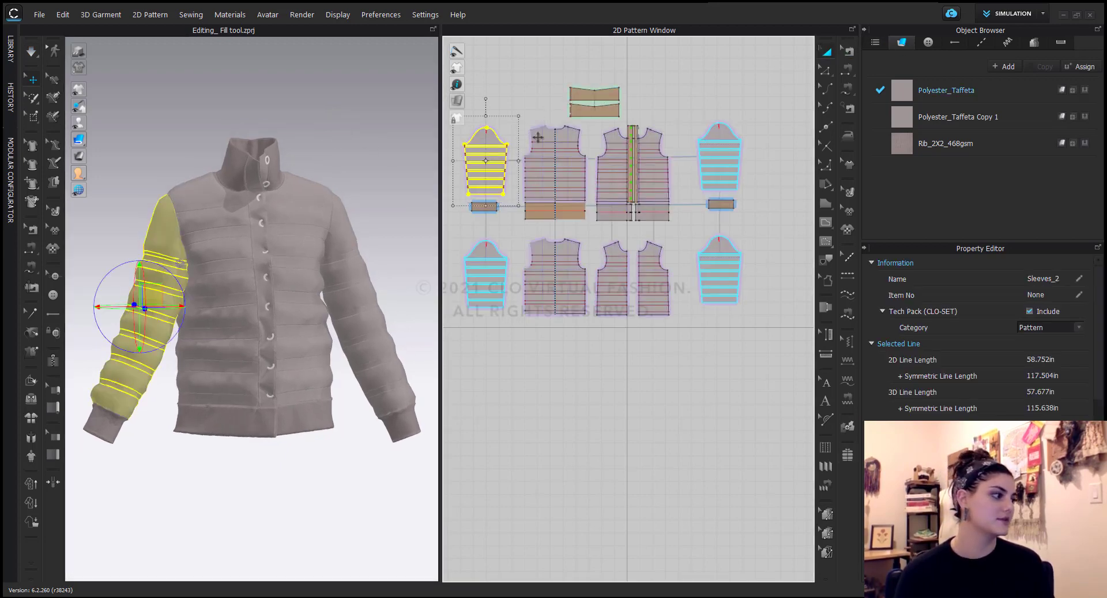
{"action": "scroll", "coordinate": [981, 340], "scroll_direction": "down", "scroll_amount": 5}
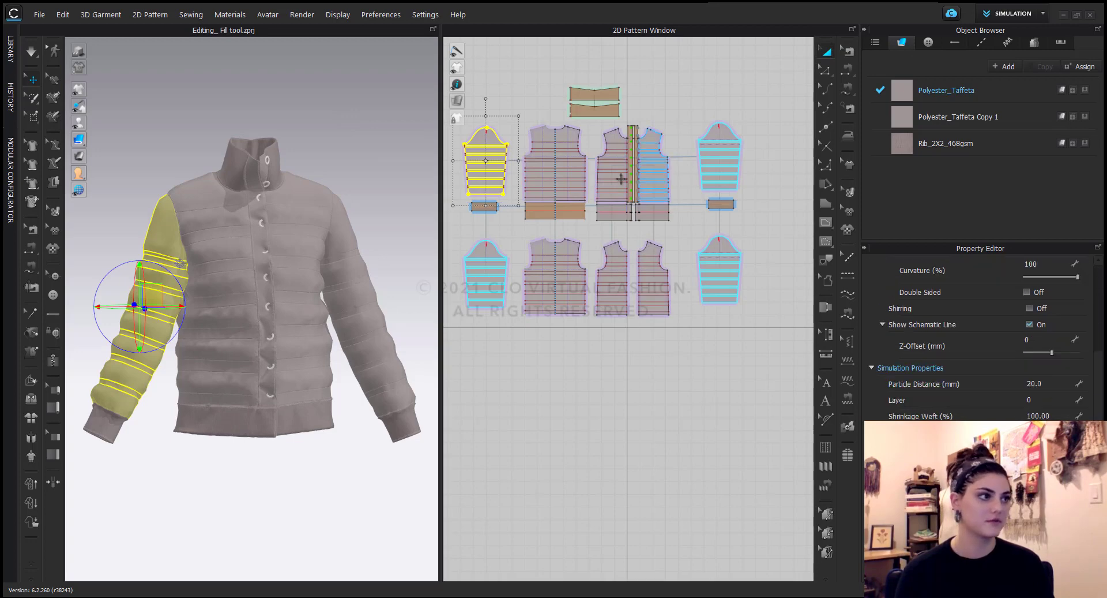
{"action": "left_click", "coordinate": [554, 167], "text": "shift"}
{"action": "left_click", "coordinate": [618, 134], "text": "shift"}
{"action": "left_click", "coordinate": [662, 135], "text": "shift"}
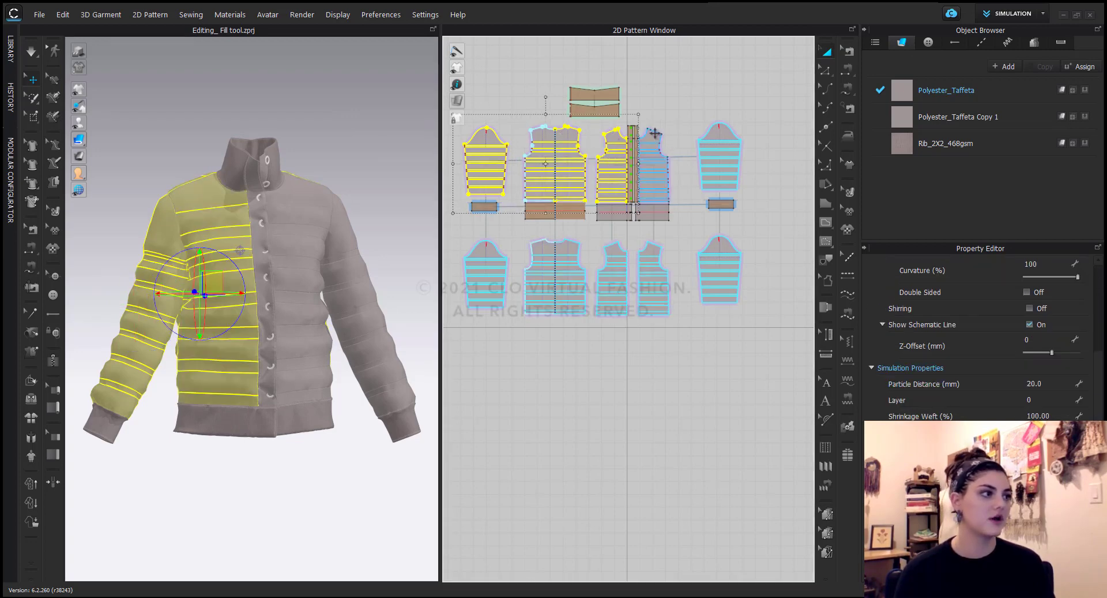
{"action": "left_click", "coordinate": [711, 135], "text": "shift"}
{"action": "left_click", "coordinate": [718, 239], "text": "shift"}
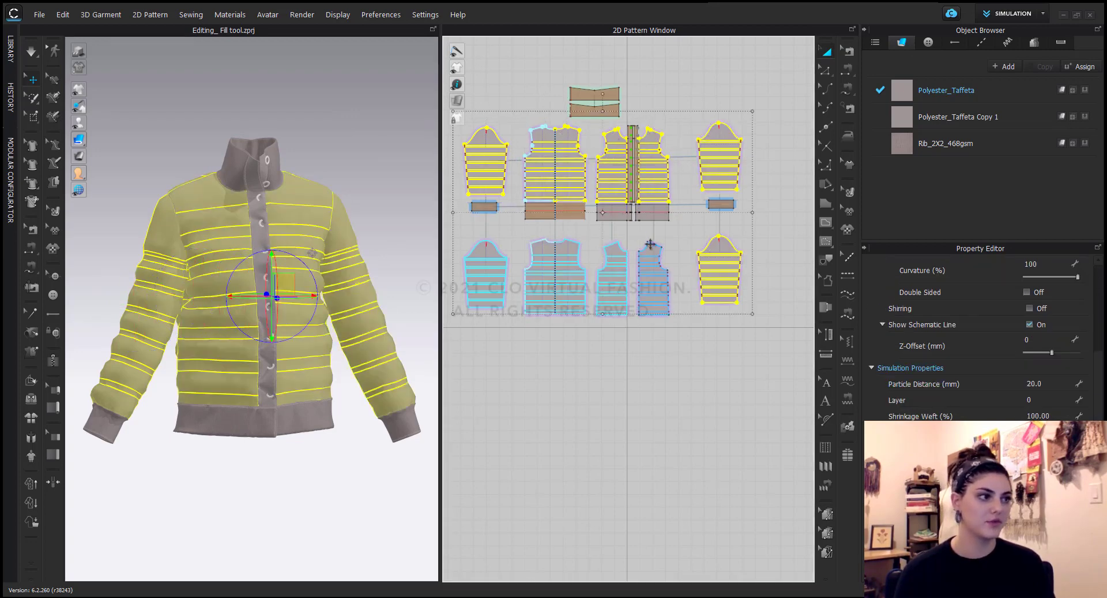
{"action": "left_click", "coordinate": [650, 244], "text": "shift"}
{"action": "left_click", "coordinate": [614, 253], "text": "shift"}
{"action": "left_click", "coordinate": [554, 248], "text": "shift"}
{"action": "left_click", "coordinate": [488, 256], "text": "shift"}
{"action": "left_click", "coordinate": [1050, 385]}
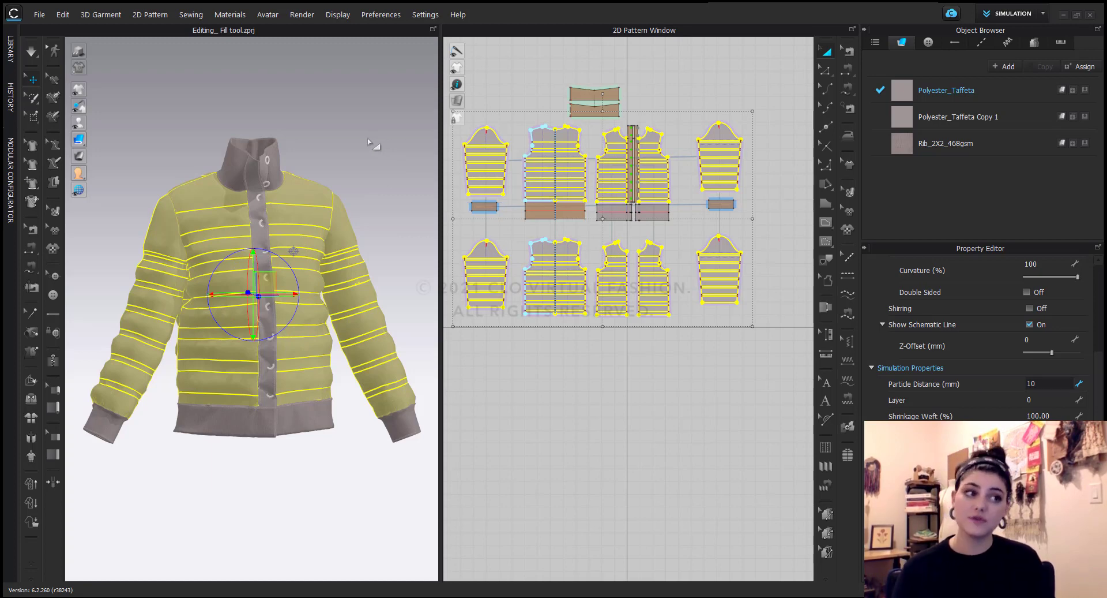
{"action": "key", "text": "Return"}
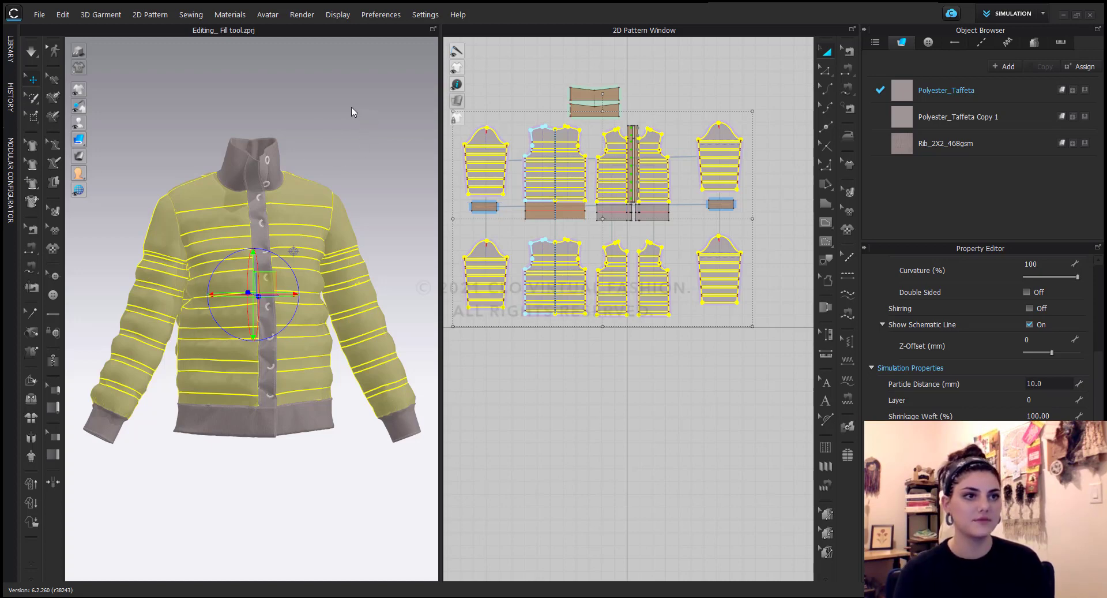
{"action": "left_click", "coordinate": [171, 80]}
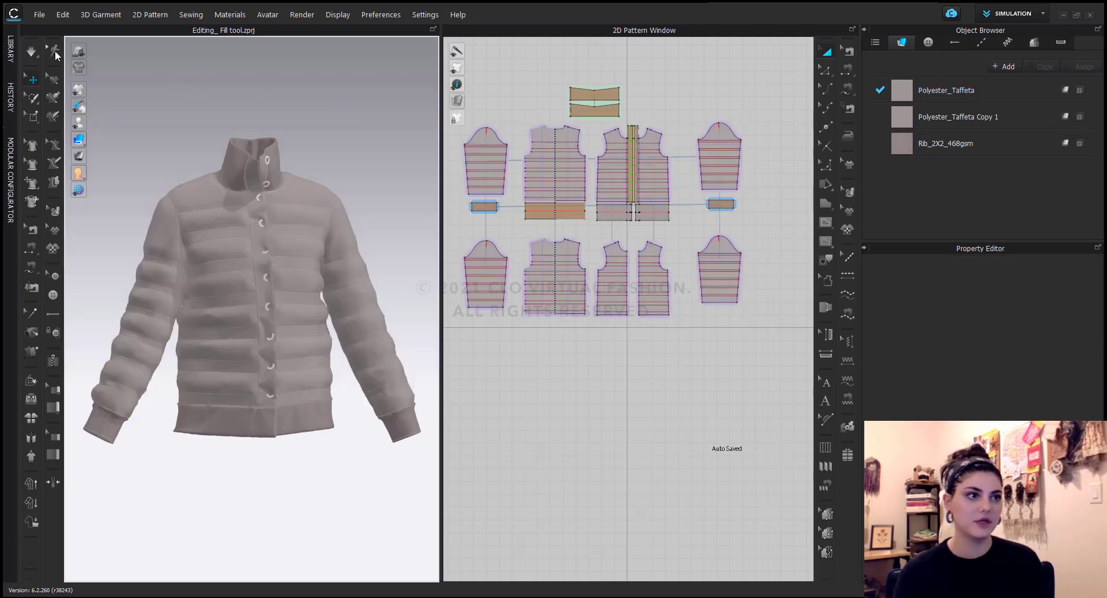
Simulate the jacket with its finer mesh, check the front and back, and stop the simulation.
{"action": "left_click", "coordinate": [32, 51]}
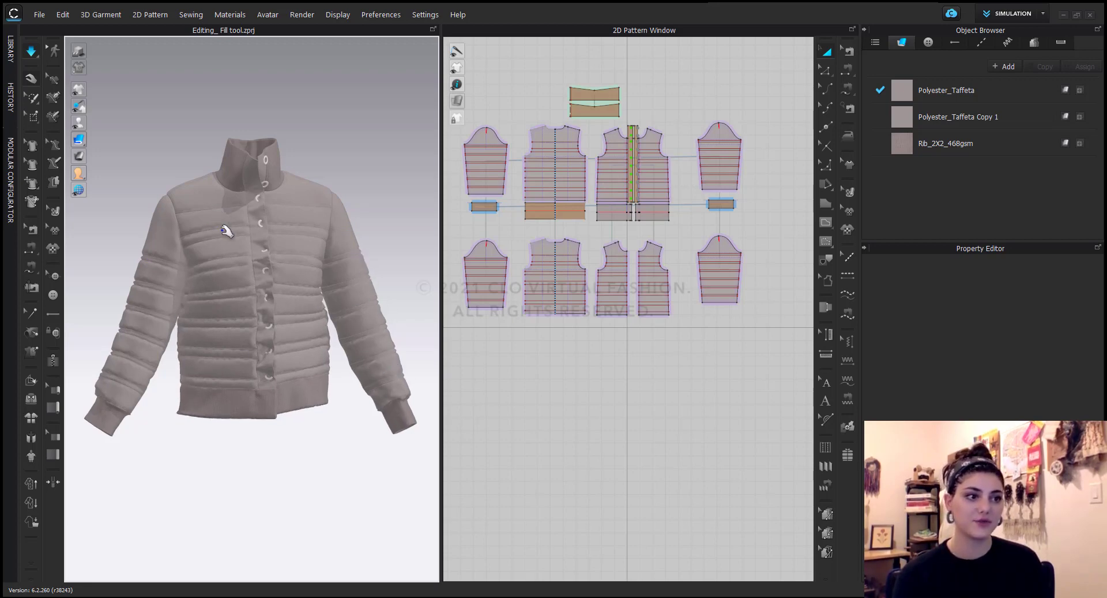
{"action": "right_click_drag", "start_coordinate": [234, 416], "coordinate": [242, 227]}
{"action": "right_click_drag", "start_coordinate": [247, 487], "coordinate": [339, 472]}
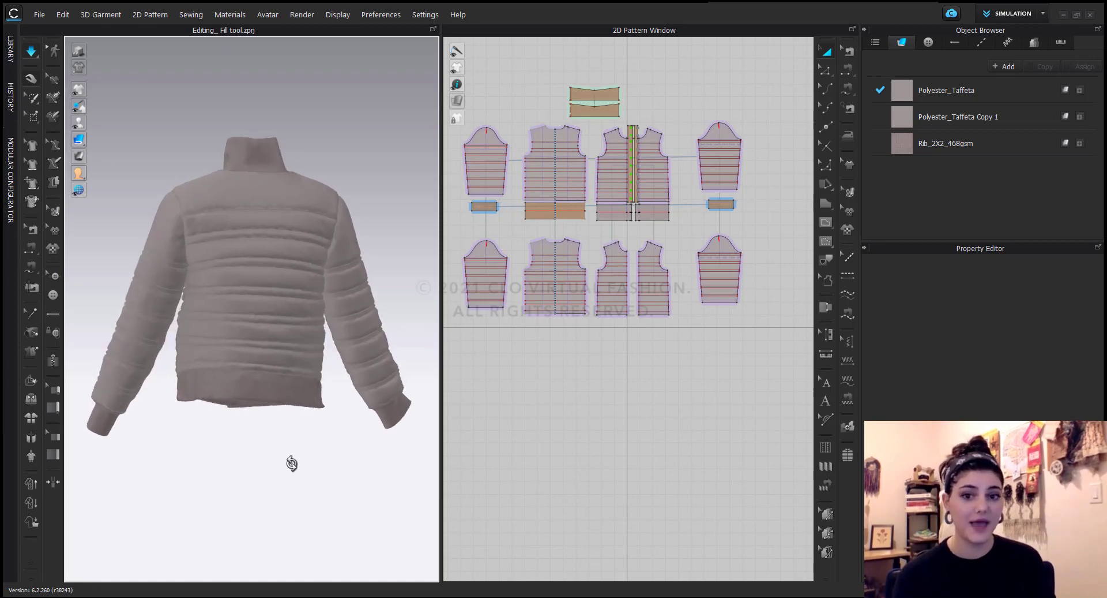
{"action": "right_click_drag", "start_coordinate": [258, 462], "coordinate": [492, 467]}
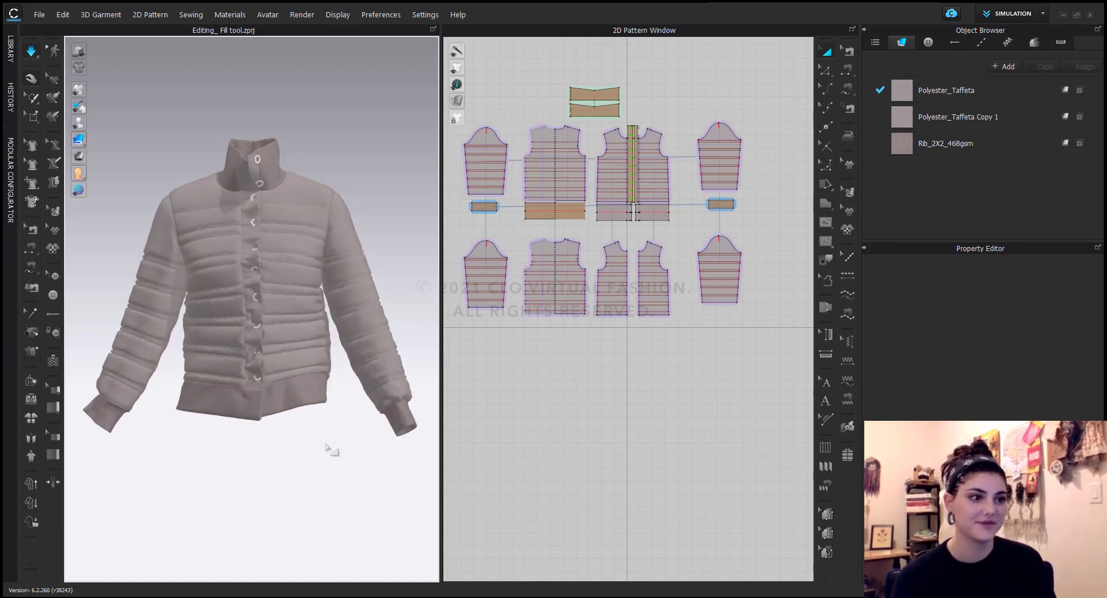
{"action": "mouse_move", "coordinate": [254, 447]}
{"action": "right_mouse_down"}
{"action": "mouse_move", "coordinate": [621, 452]}
{"action": "mouse_move", "coordinate": [232, 450]}
{"action": "mouse_move", "coordinate": [484, 452]}
{"action": "mouse_move", "coordinate": [246, 464]}
{"action": "mouse_move", "coordinate": [234, 451]}
{"action": "right_mouse_up"}
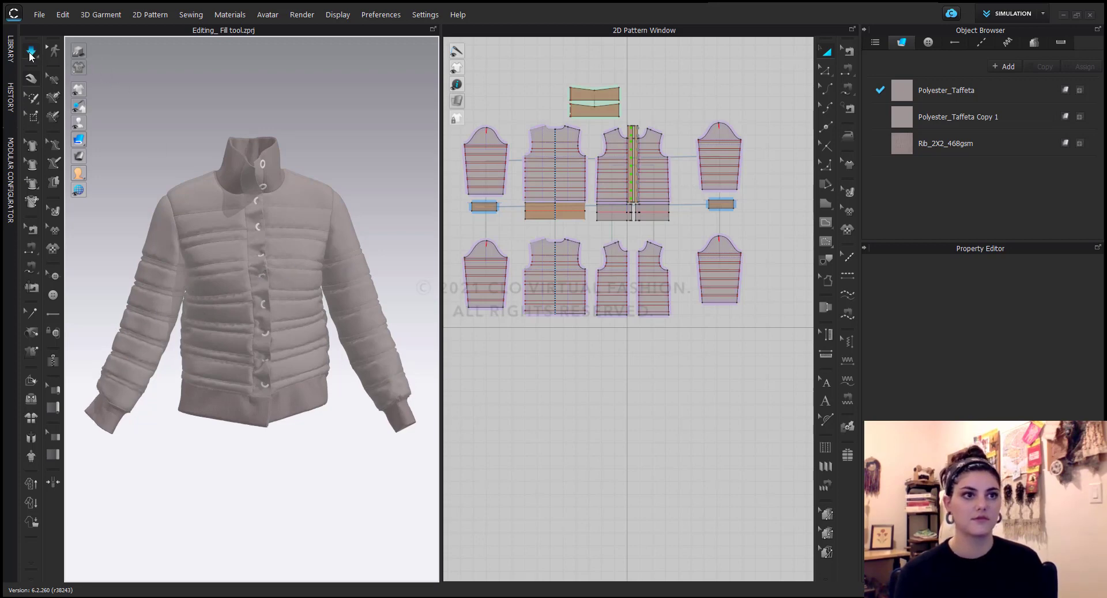
{"action": "key", "text": "w"}
Examine the quilted body and both sleeves of the jacket in 3D to compare their puffiness.
{"action": "right_click_drag", "start_coordinate": [295, 165], "coordinate": [310, 151]}
{"action": "right_click_drag", "start_coordinate": [280, 221], "coordinate": [99, 353]}
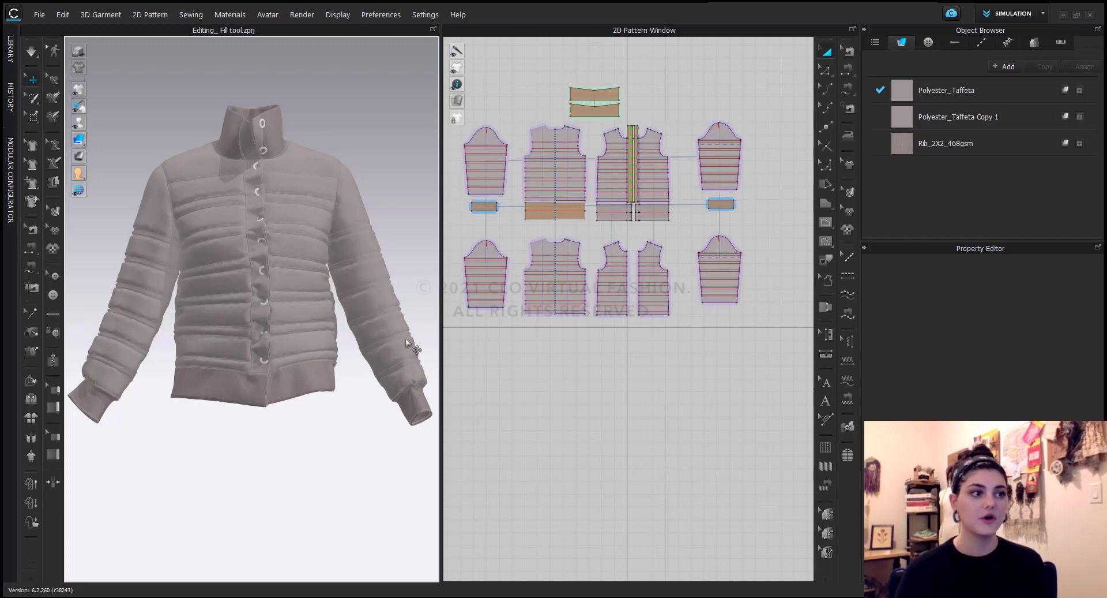
{"action": "right_click_drag", "start_coordinate": [391, 285], "coordinate": [314, 252]}
{"action": "right_click_drag", "start_coordinate": [269, 315], "coordinate": [290, 314]}
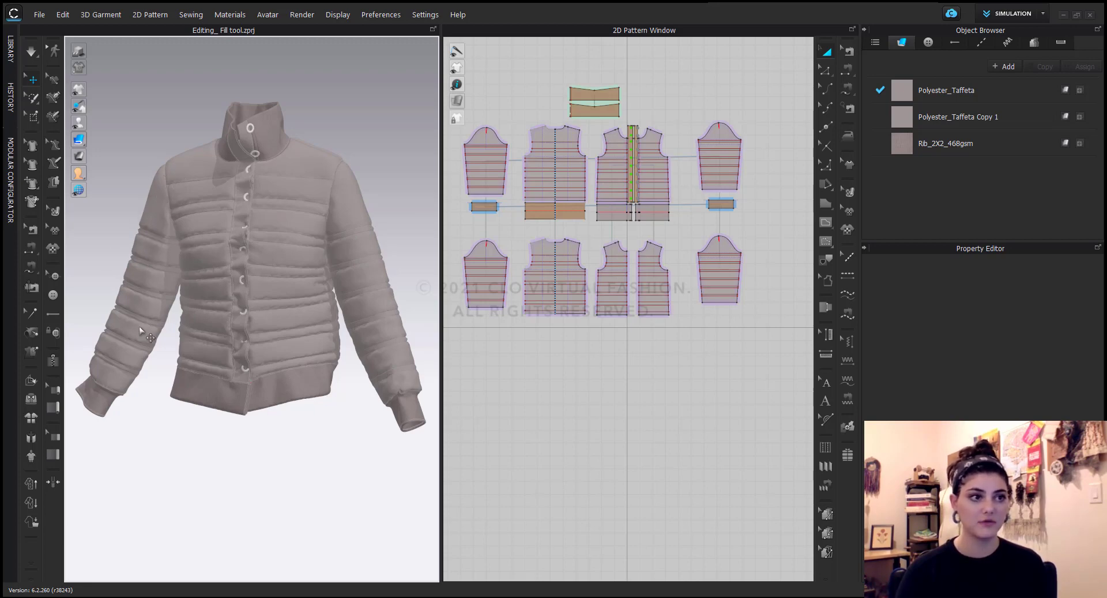
{"action": "right_click_drag", "start_coordinate": [144, 337], "coordinate": [177, 341]}
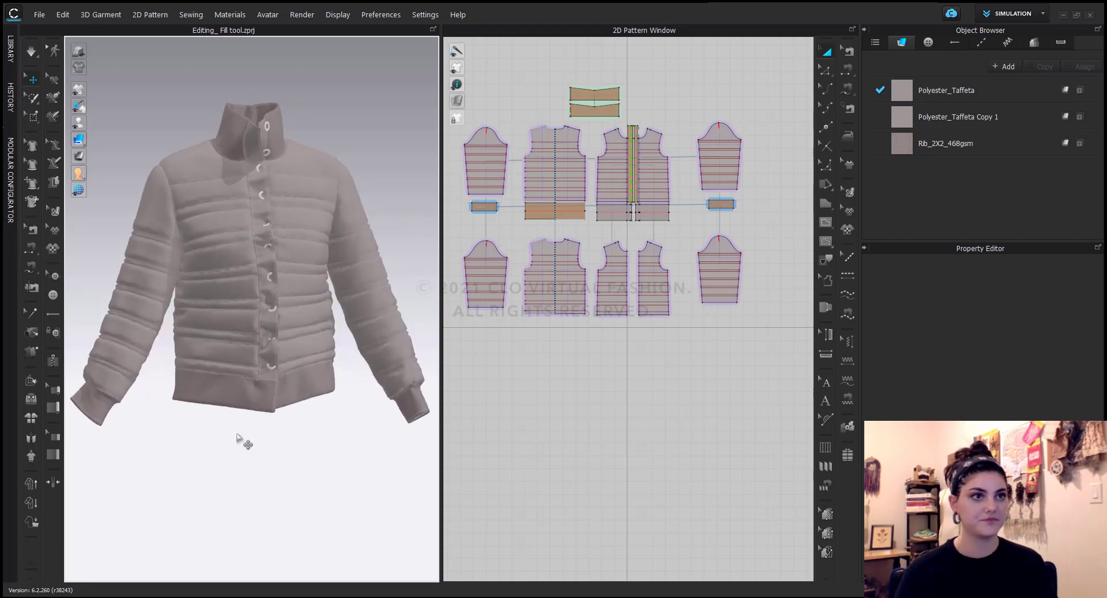
Simulate the jacket again briefly, pulling at the wearer's right cuff, and stop the simulation.
{"action": "left_click", "coordinate": [36, 55]}
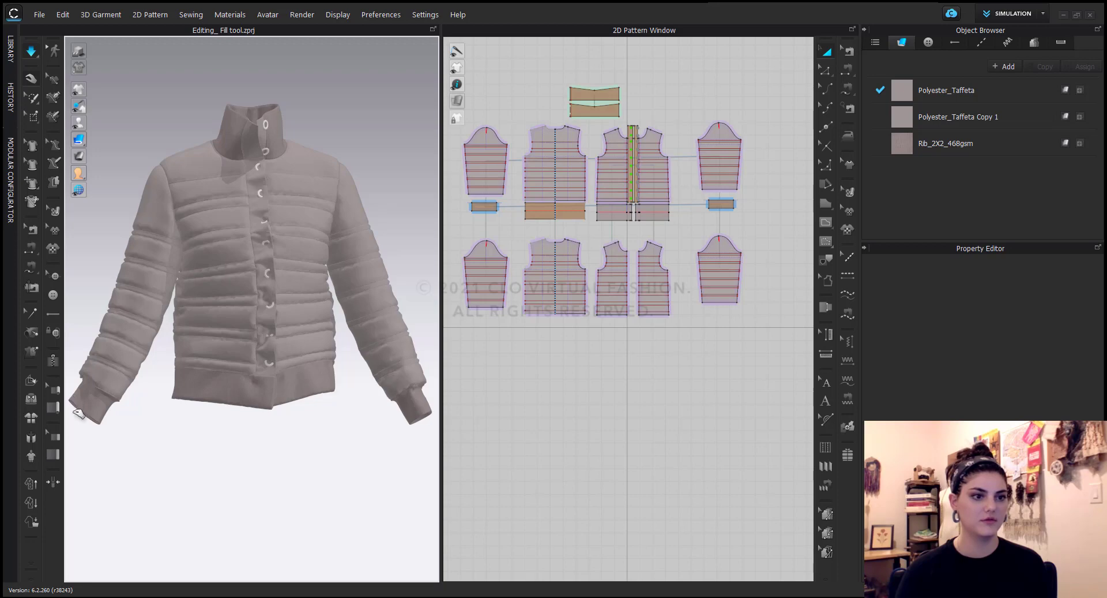
{"action": "left_click", "coordinate": [76, 425]}
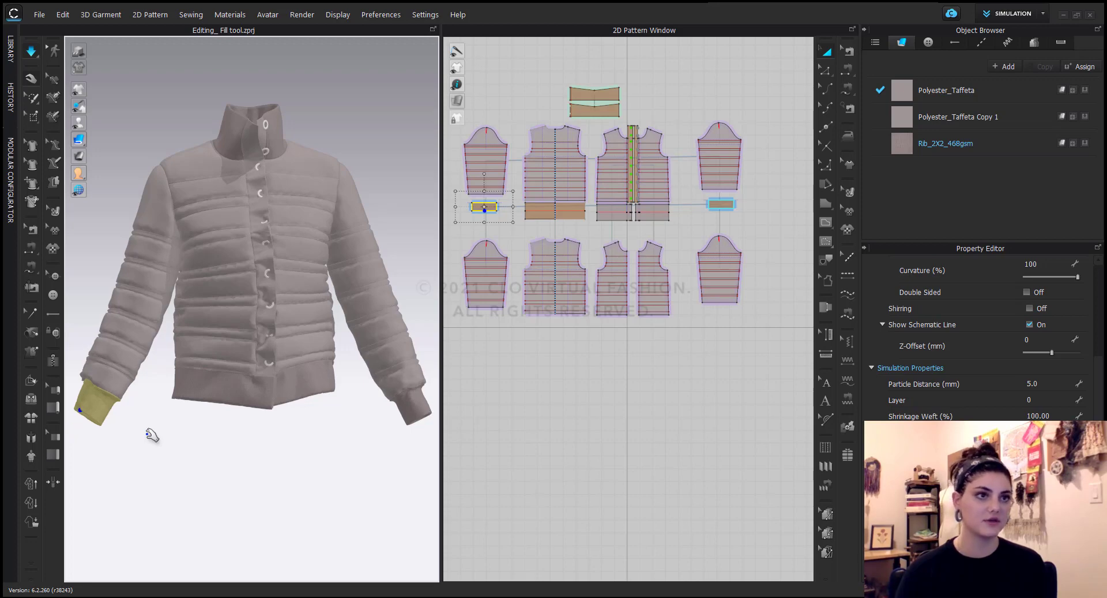
{"action": "left_click", "coordinate": [35, 53]}
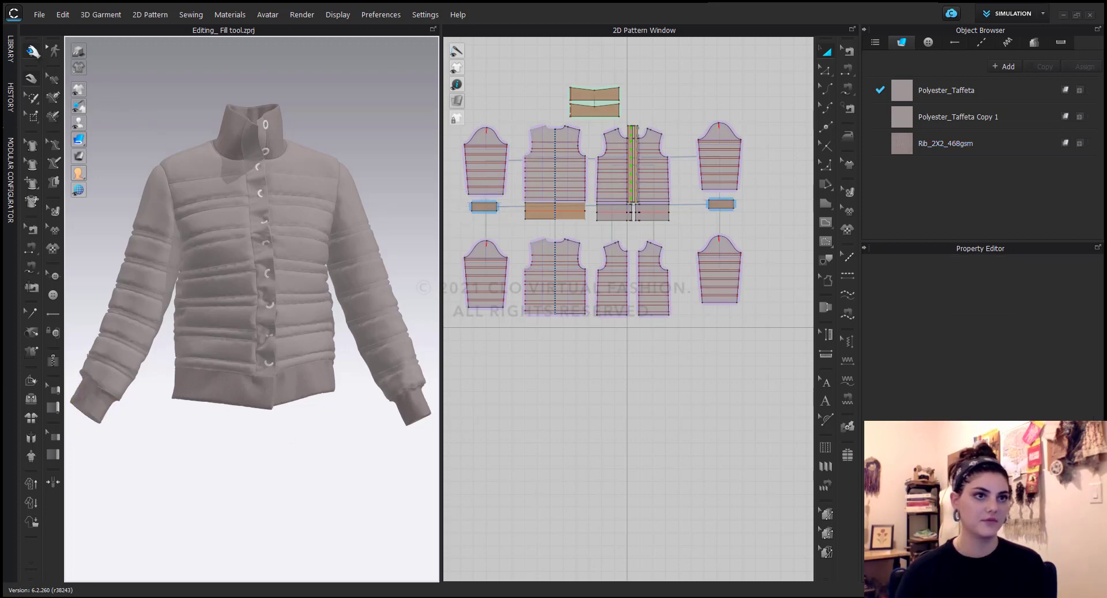
{"action": "left_click", "coordinate": [30, 53]}
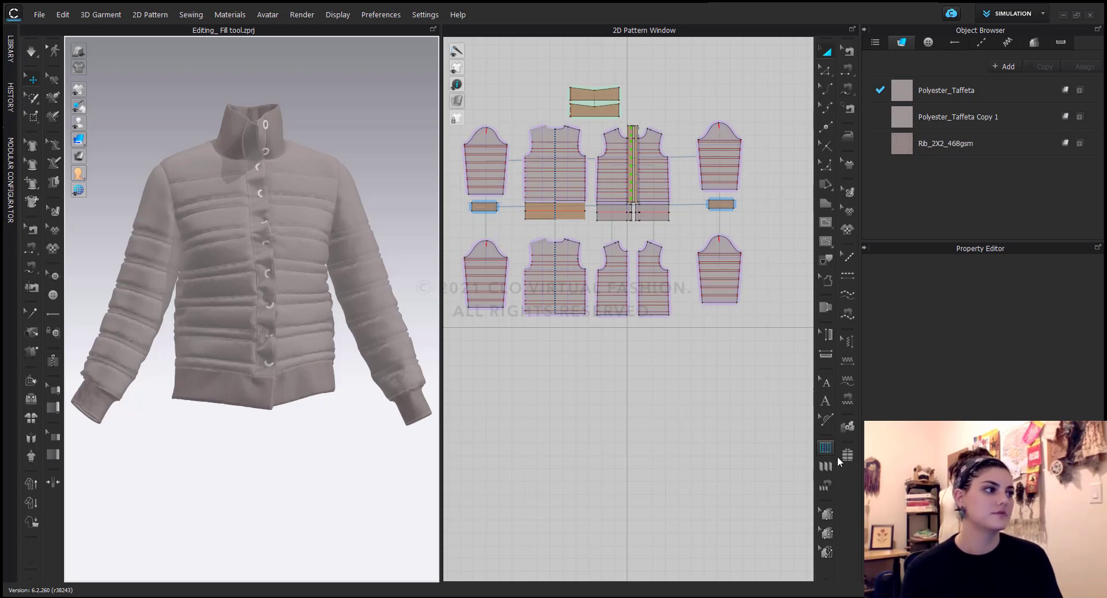
Review the filler type, weight and quilting distance of the wearer's left outer sleeve.
{"action": "left_click", "coordinate": [719, 124]}
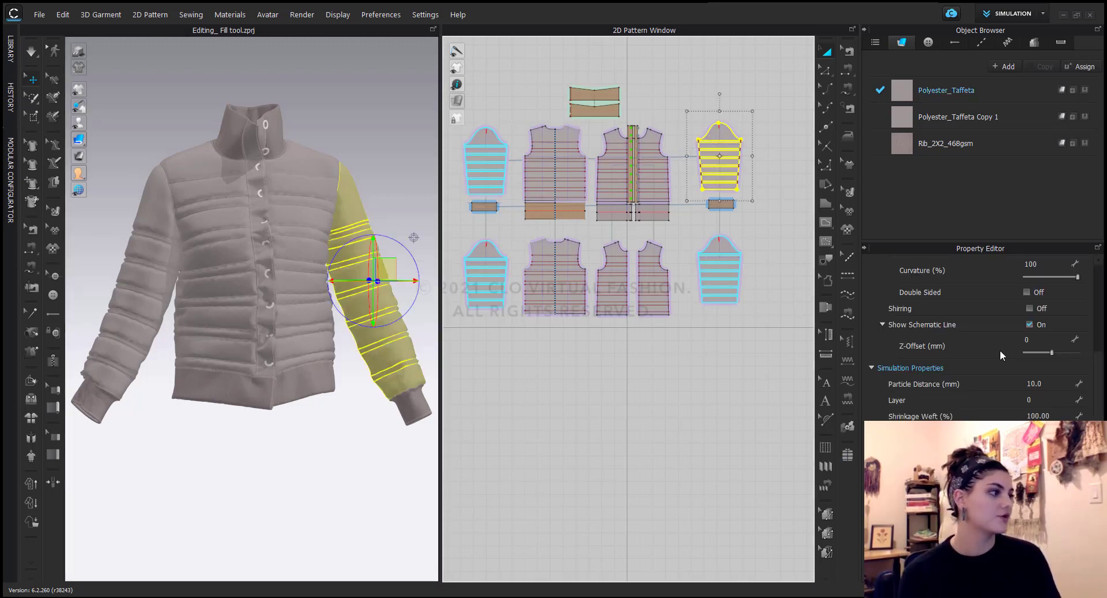
{"action": "scroll", "coordinate": [1005, 355], "scroll_direction": "down", "scroll_amount": 2}
{"action": "scroll", "coordinate": [936, 390], "scroll_direction": "down", "scroll_amount": 8}
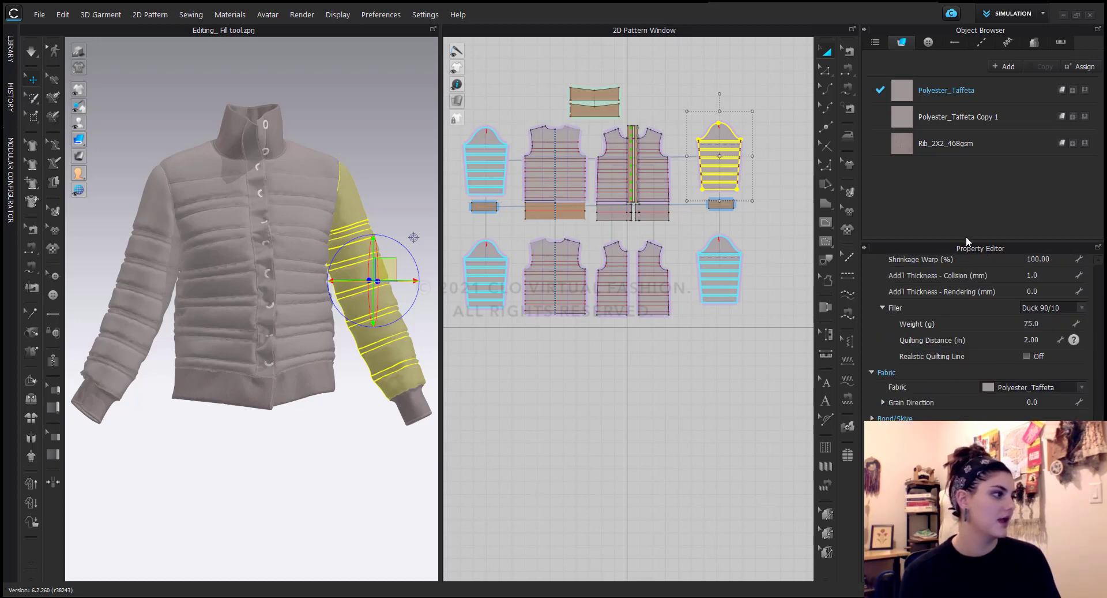
{"action": "left_click_drag", "start_coordinate": [966, 241], "coordinate": [962, 182]}
{"action": "scroll", "coordinate": [946, 295], "scroll_direction": "up", "scroll_amount": 11}
{"action": "scroll", "coordinate": [942, 405], "scroll_direction": "down", "scroll_amount": 2}
{"action": "scroll", "coordinate": [943, 405], "scroll_direction": "down", "scroll_amount": 10}
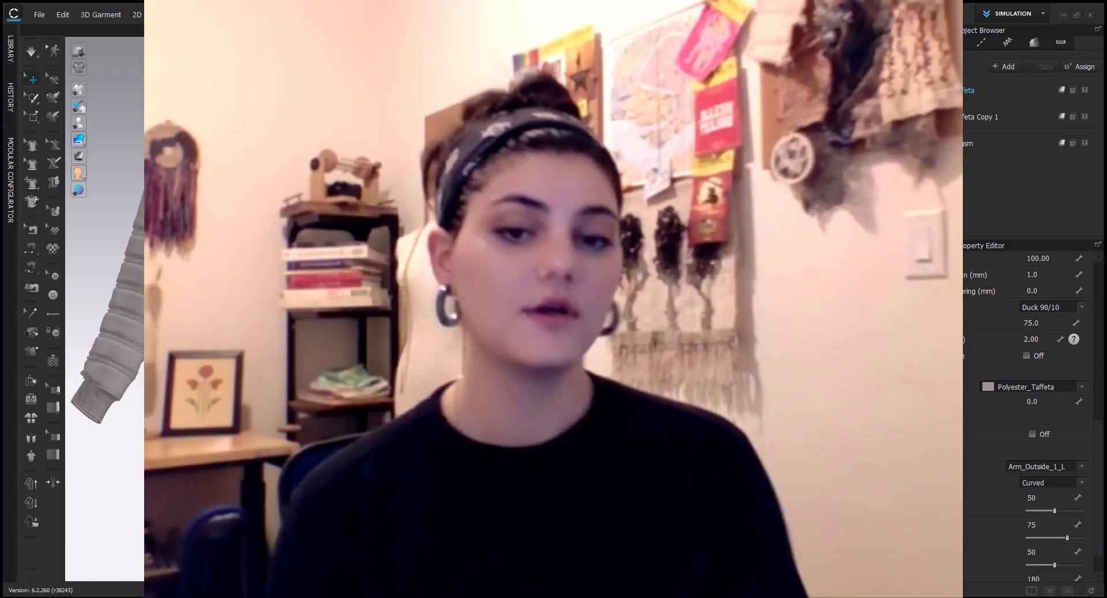
{"action": "key", "text": "Escape"}
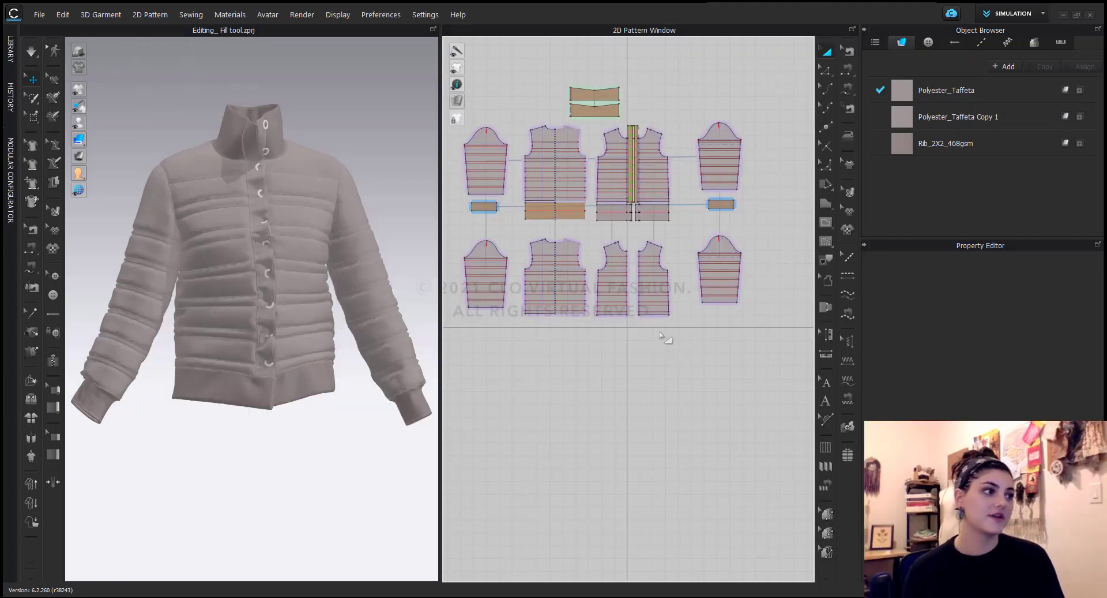
Examine the pressure, thickness and fabric properties of the wearer's left front hem band.
{"action": "left_click", "coordinate": [653, 216]}
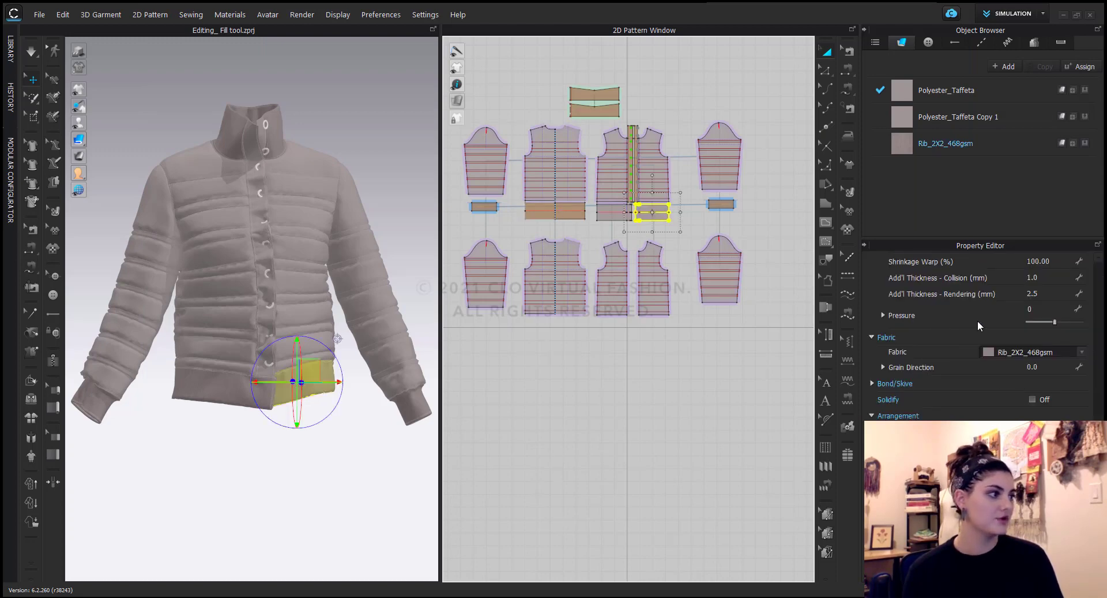
{"action": "scroll", "coordinate": [978, 320], "scroll_direction": "up", "scroll_amount": 2}
{"action": "scroll", "coordinate": [978, 320], "scroll_direction": "down", "scroll_amount": 1}
{"action": "scroll", "coordinate": [979, 322], "scroll_direction": "down", "scroll_amount": 1}
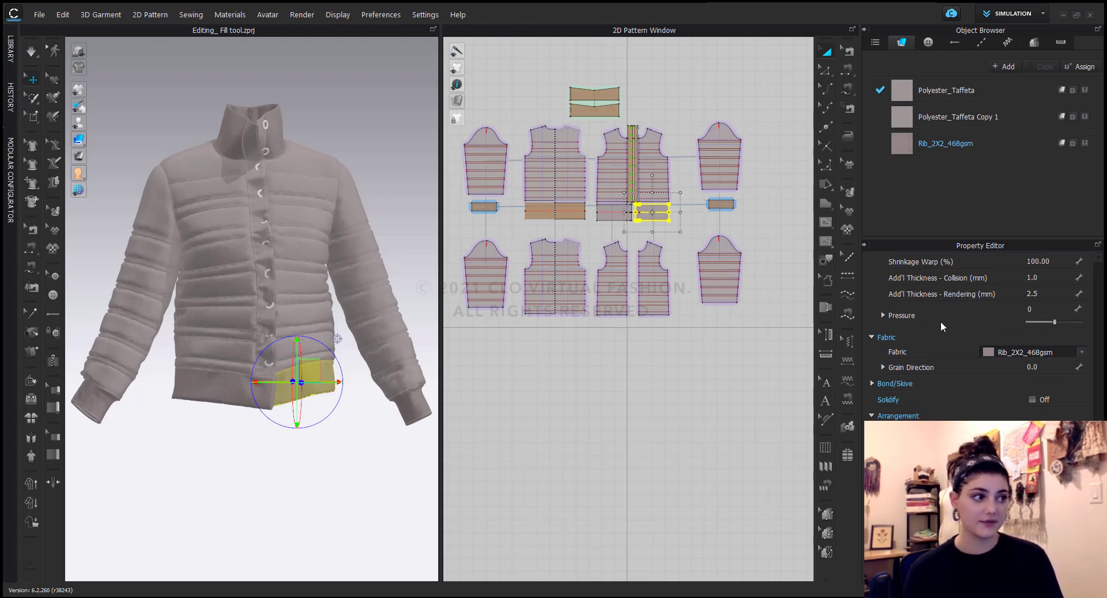
{"action": "left_click", "coordinate": [655, 376]}
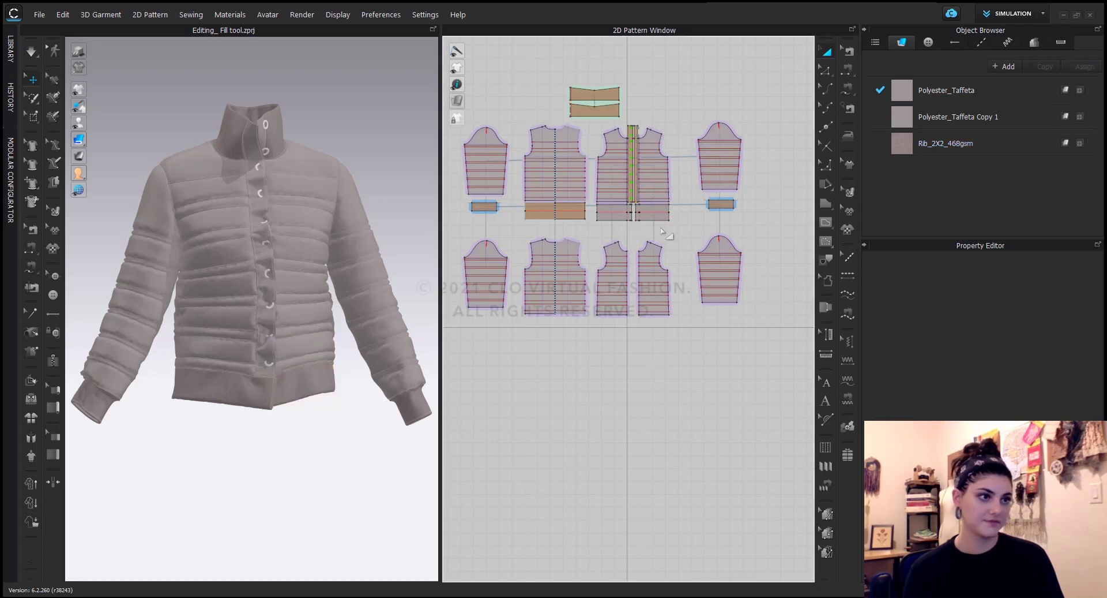
{"action": "left_click", "coordinate": [653, 277]}
{"action": "left_click", "coordinate": [733, 377]}
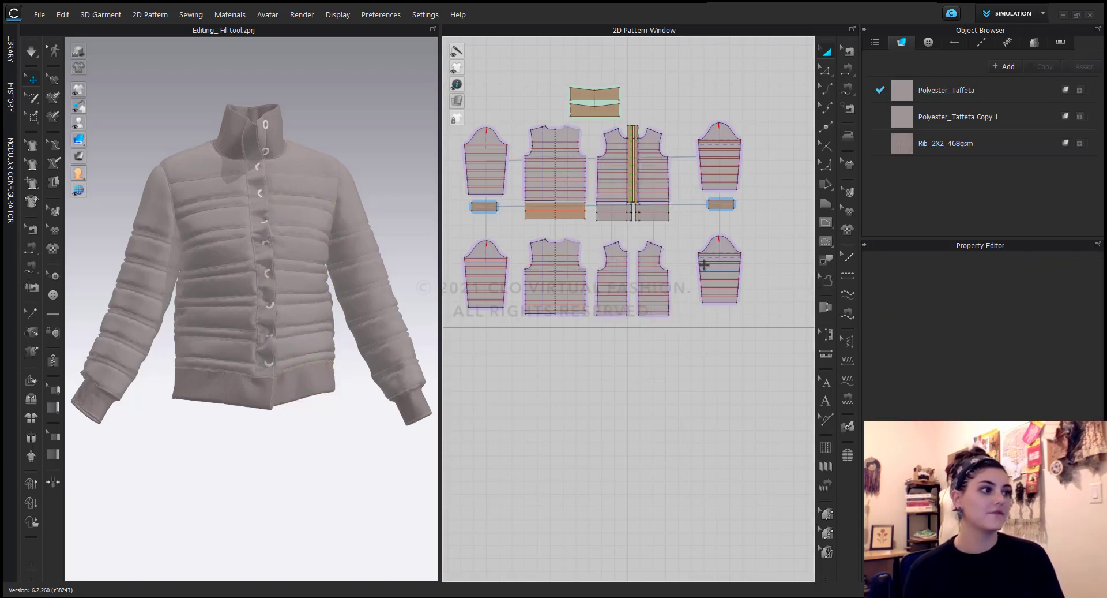
Select both outer fronts without the plackets and review their filler and Realistic Quilting Line settings.
{"action": "left_click_drag", "start_coordinate": [773, 110], "coordinate": [572, 196]}
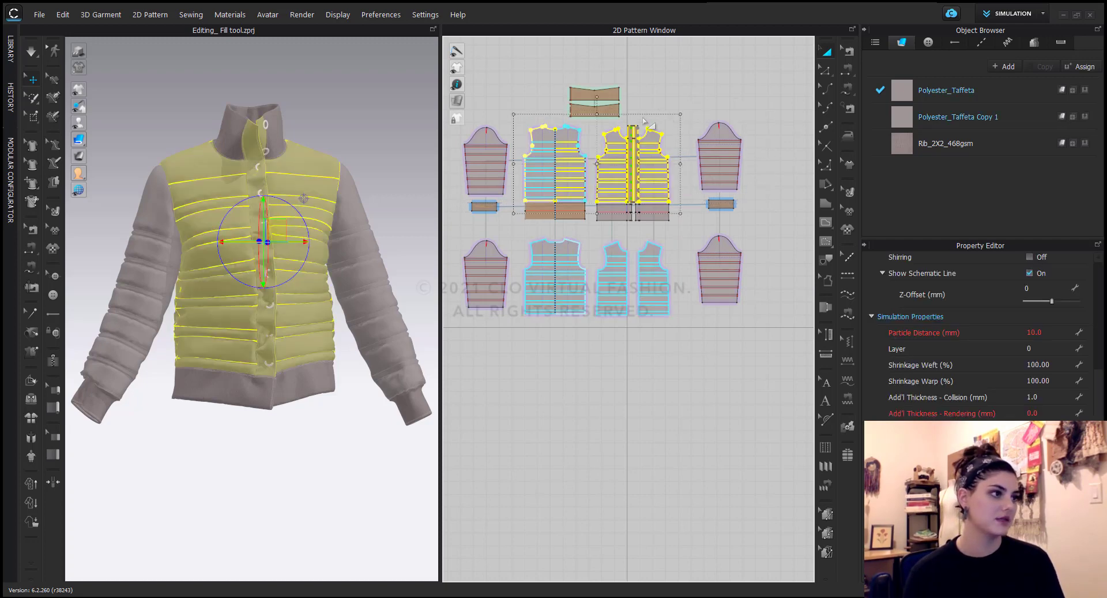
{"action": "scroll", "coordinate": [602, 163], "scroll_direction": "up", "scroll_amount": 5}
{"action": "left_click", "coordinate": [602, 164], "text": "ctrl"}
{"action": "left_click", "coordinate": [623, 173], "text": "ctrl"}
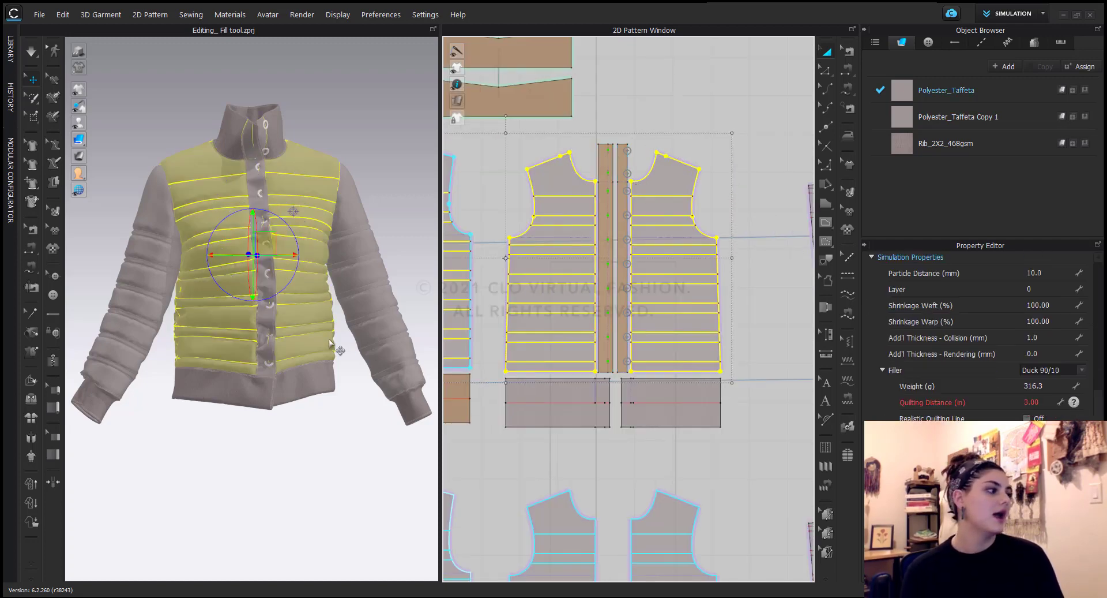
{"action": "scroll", "coordinate": [973, 365], "scroll_direction": "down", "scroll_amount": 2}
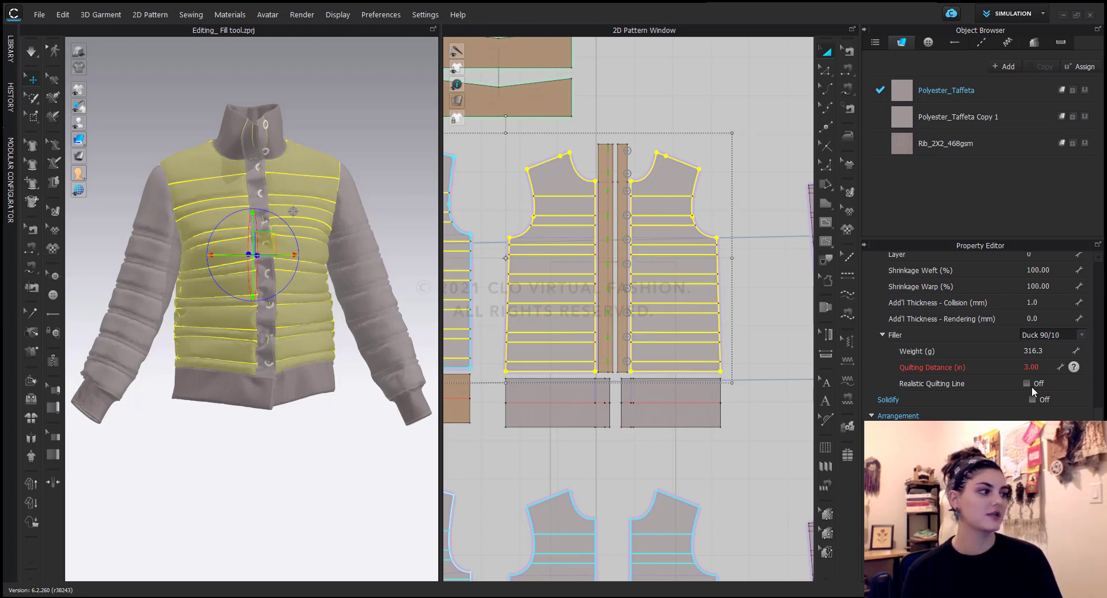
Reselect both outer fronts with the plackets excluded, review their filler and Realistic Quilting Line settings, and clear the selection.
{"action": "left_click_drag", "start_coordinate": [742, 135], "coordinate": [493, 382]}
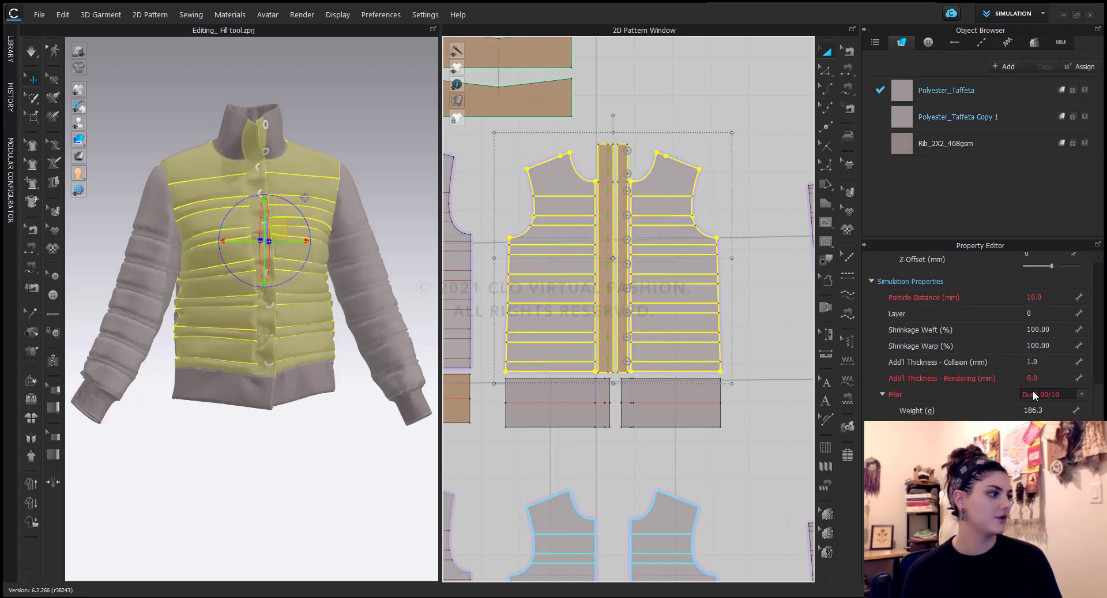
{"action": "scroll", "coordinate": [1003, 355], "scroll_direction": "down", "scroll_amount": 3}
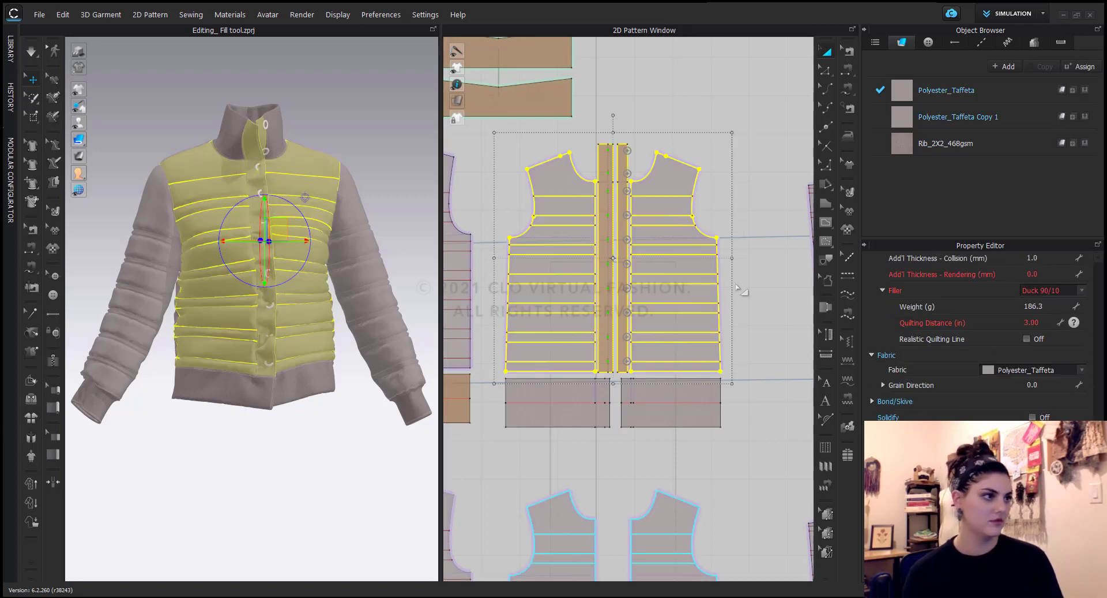
{"action": "left_click", "coordinate": [623, 155], "text": "shift"}
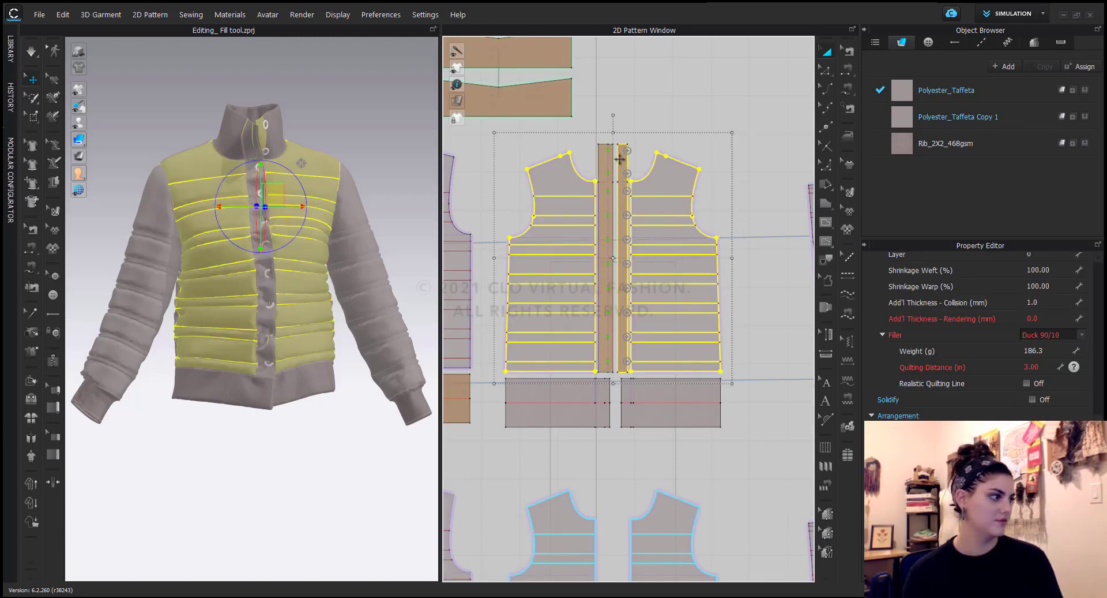
{"action": "left_click", "coordinate": [605, 164], "text": "shift"}
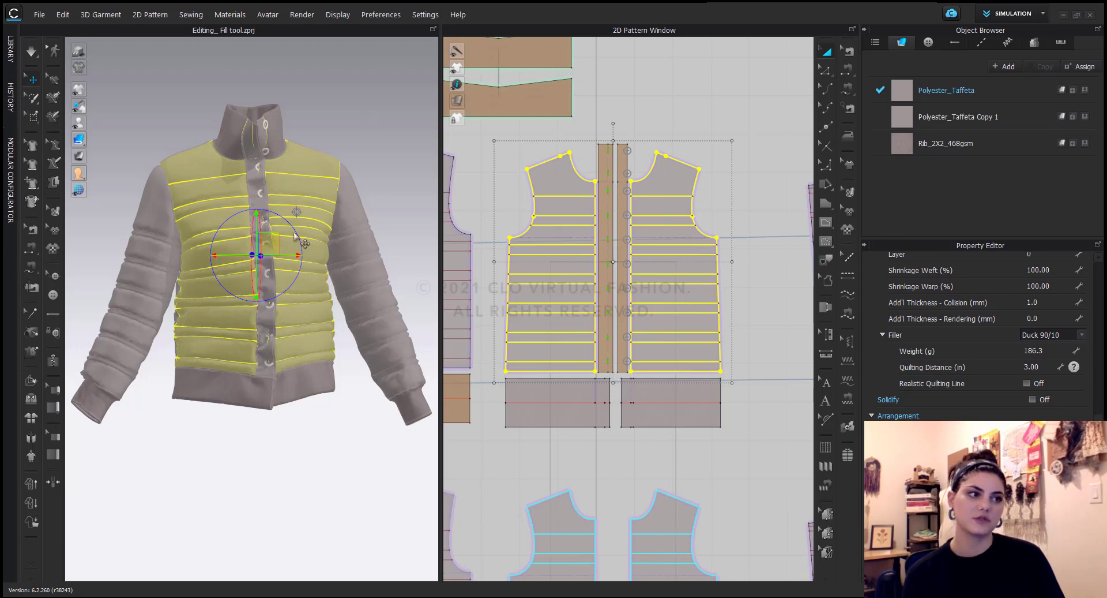
{"action": "left_click", "coordinate": [379, 190]}
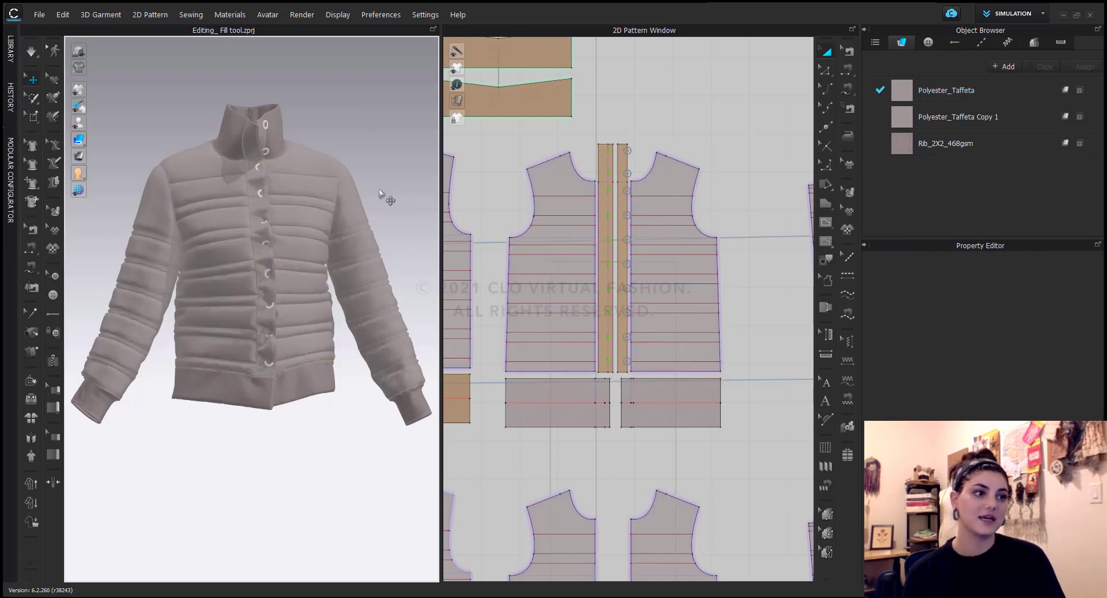
Run the simulation again briefly while inspecting the puffed quilting on the wearer's left front and sleeve, and stop it.
{"action": "scroll", "coordinate": [373, 193], "scroll_direction": "up", "scroll_amount": 6}
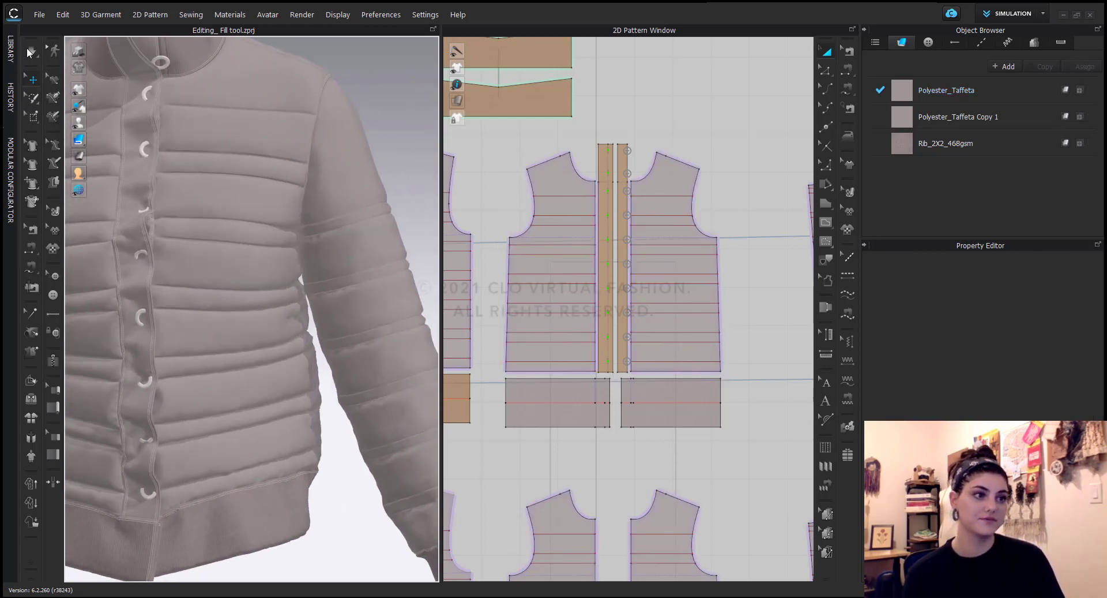
{"action": "left_click", "coordinate": [34, 53]}
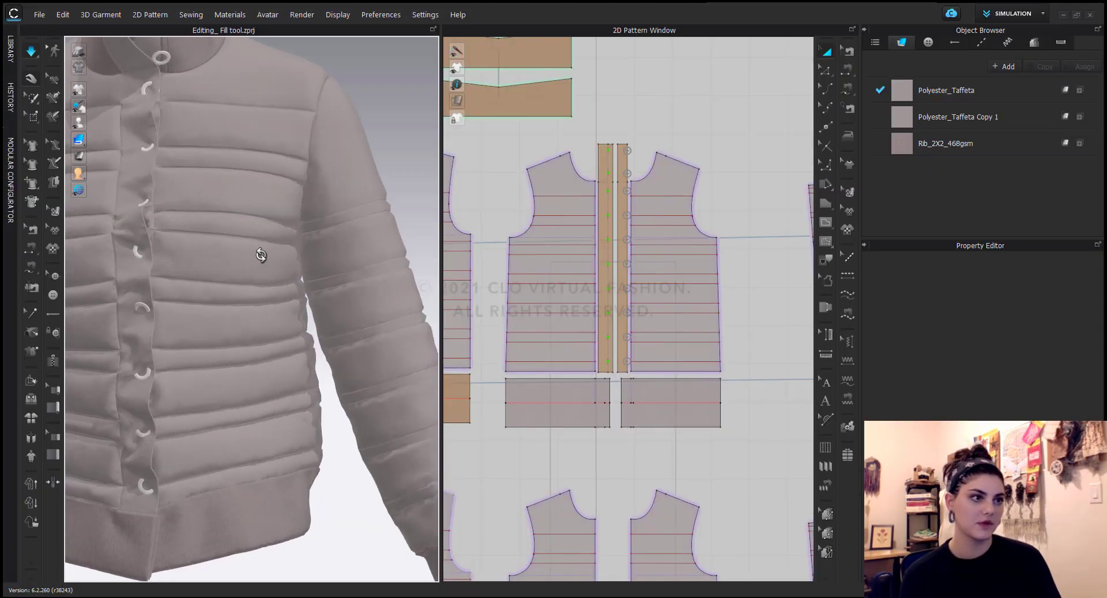
{"action": "right_click_drag", "start_coordinate": [264, 254], "coordinate": [237, 155]}
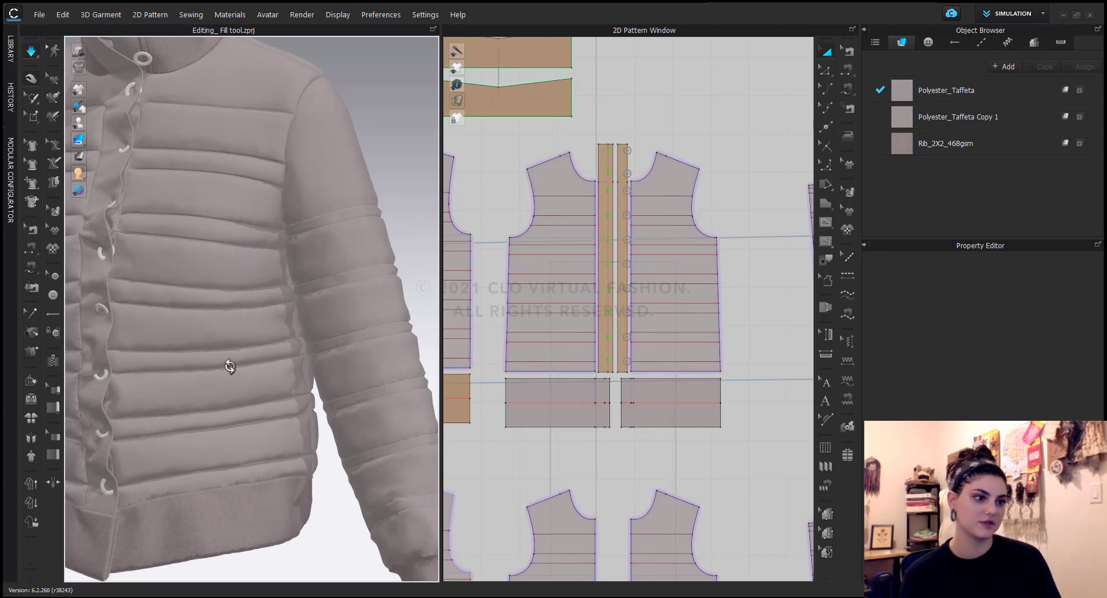
{"action": "scroll", "coordinate": [248, 353], "scroll_direction": "down", "scroll_amount": 5}
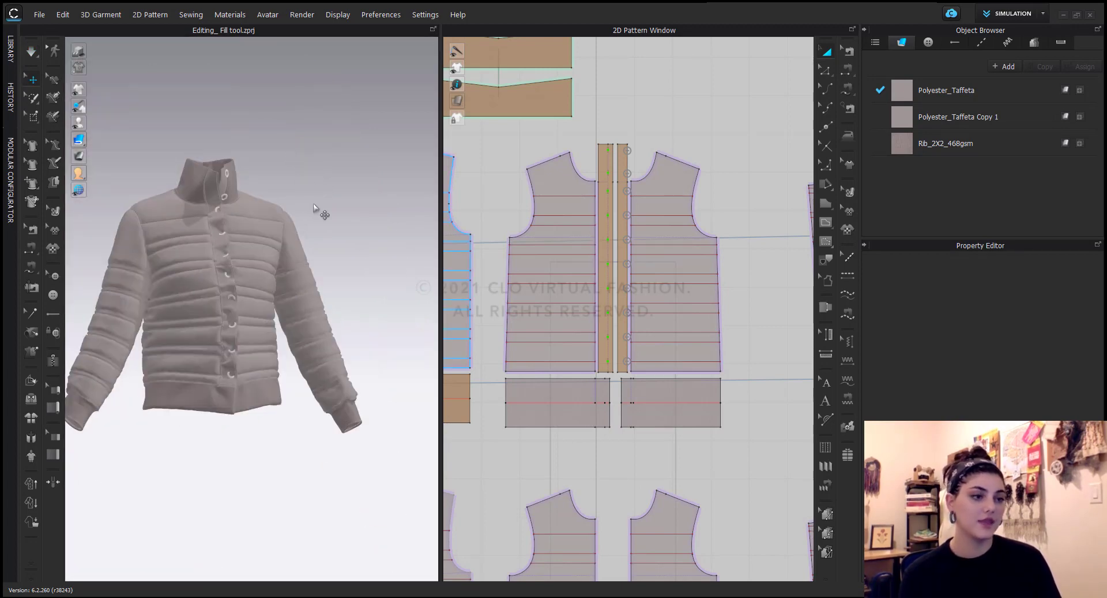
Examine the whole jacket from the front and switch to Photos to compare it with the finished render fill tool final_Custom_View_2.png.
{"action": "right_click_drag", "start_coordinate": [314, 207], "coordinate": [346, 221]}
{"action": "middle_click_drag", "start_coordinate": [346, 221], "coordinate": [307, 252]}
{"action": "right_click_drag", "start_coordinate": [385, 234], "coordinate": [360, 238]}
{"action": "middle_click_drag", "start_coordinate": [369, 414], "coordinate": [365, 391]}
{"action": "right_click_drag", "start_coordinate": [365, 391], "coordinate": [385, 382]}
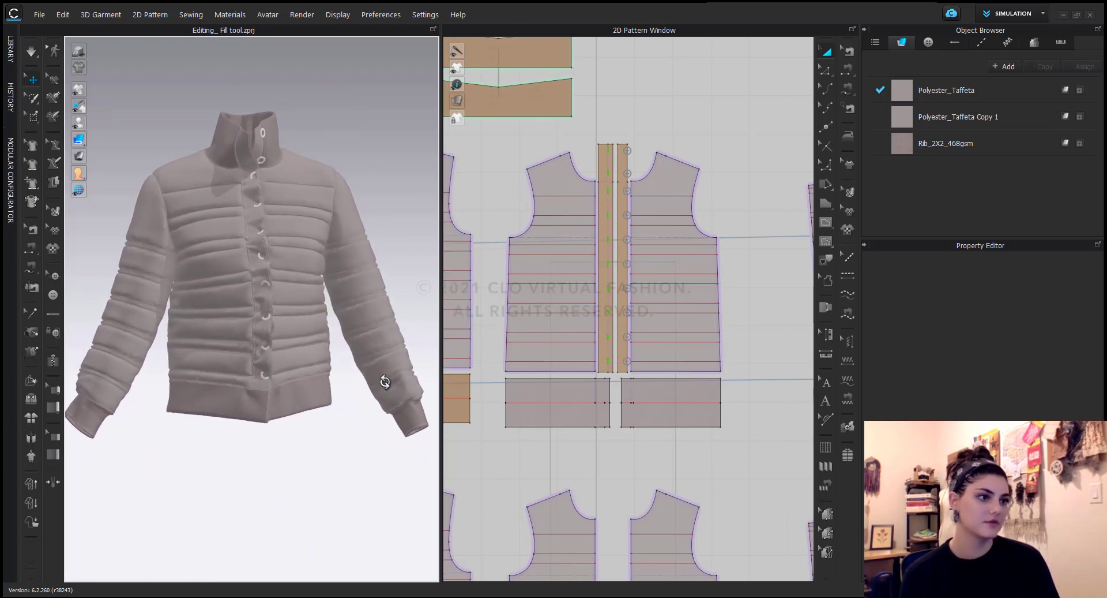
{"action": "left_click", "coordinate": [444, 533]}
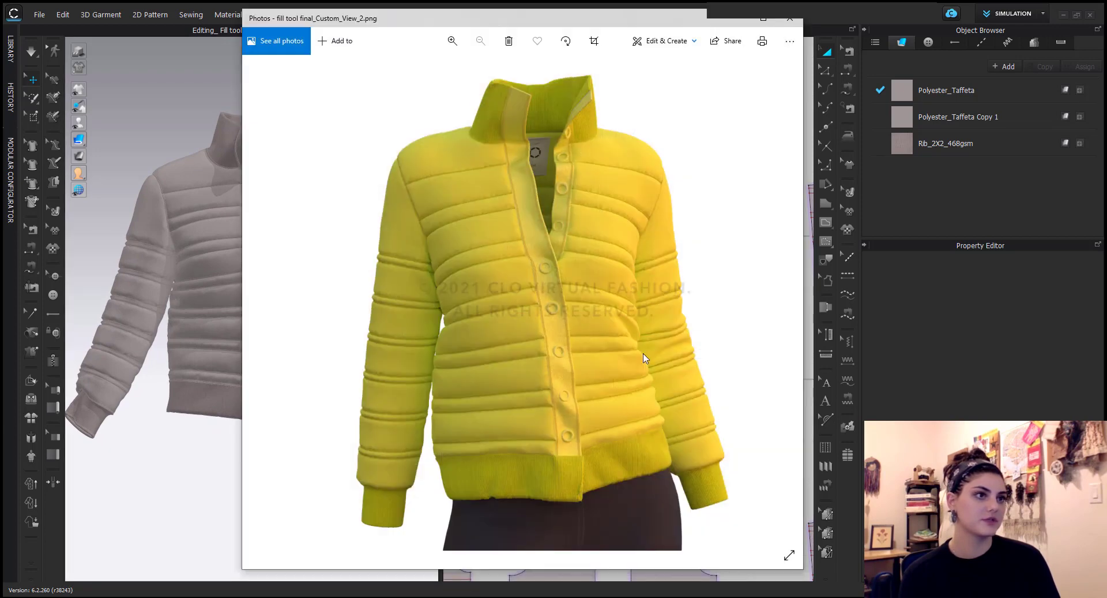
{"action": "left_click_drag", "start_coordinate": [503, 22], "coordinate": [407, 27]}
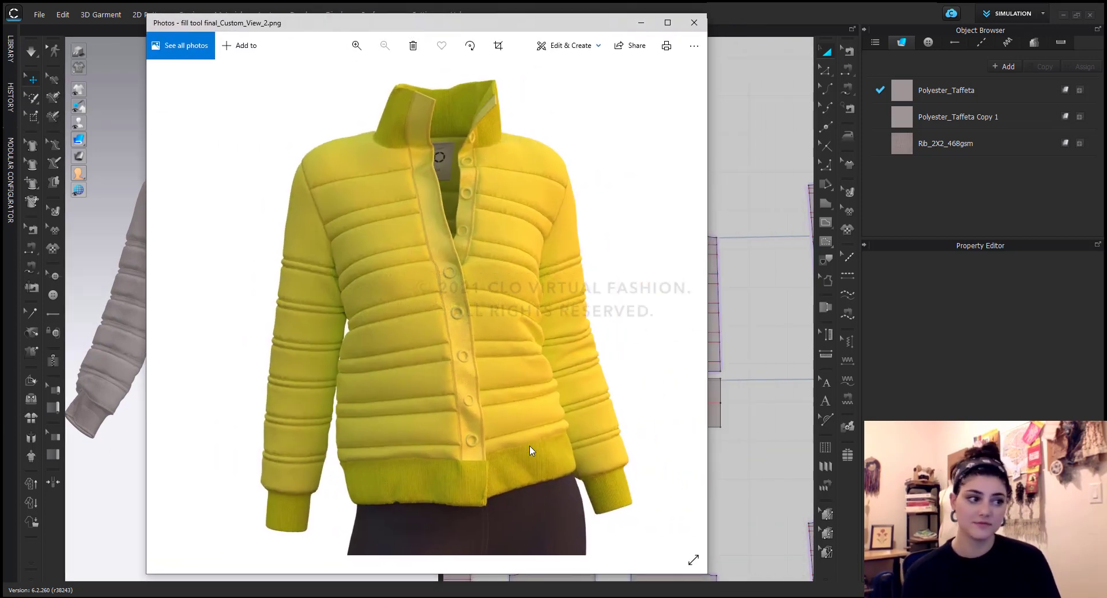